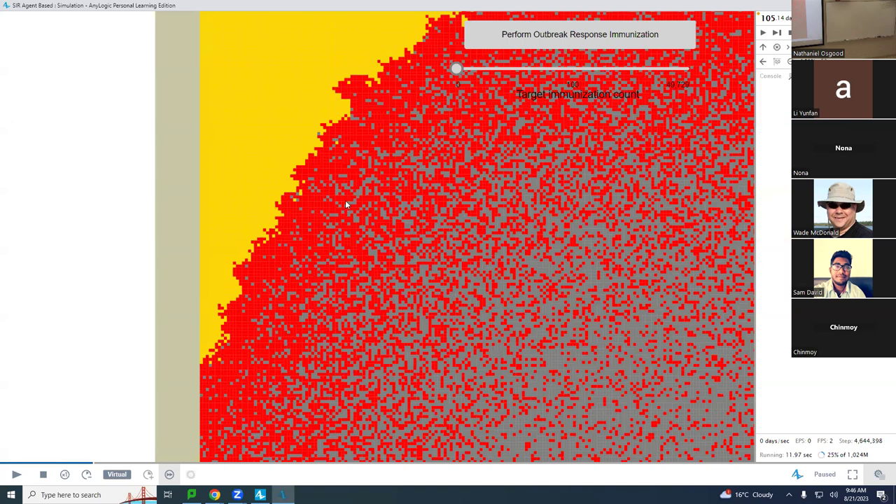
# Step: In the editor, inspect the Recovery transition's rate expression and its parameter name
pyautogui.hotkey('alt', 'Tab')
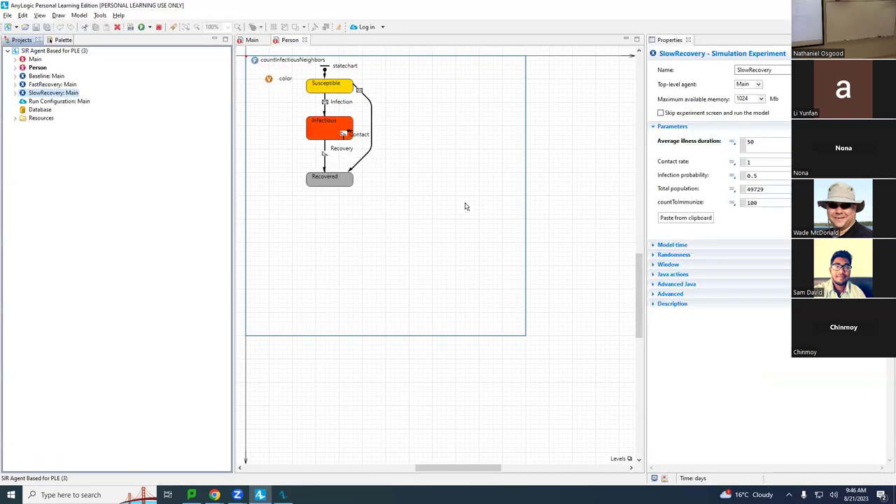
pyautogui.click(323, 152)
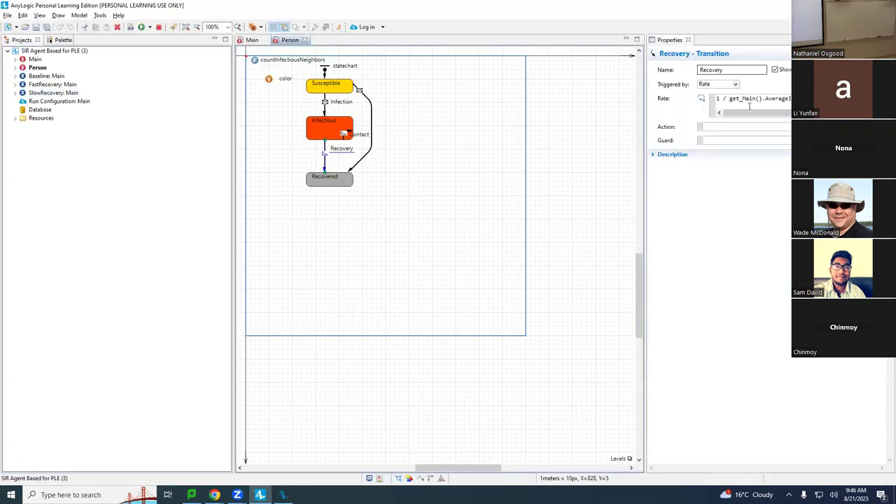
pyautogui.doubleClick(776, 98)
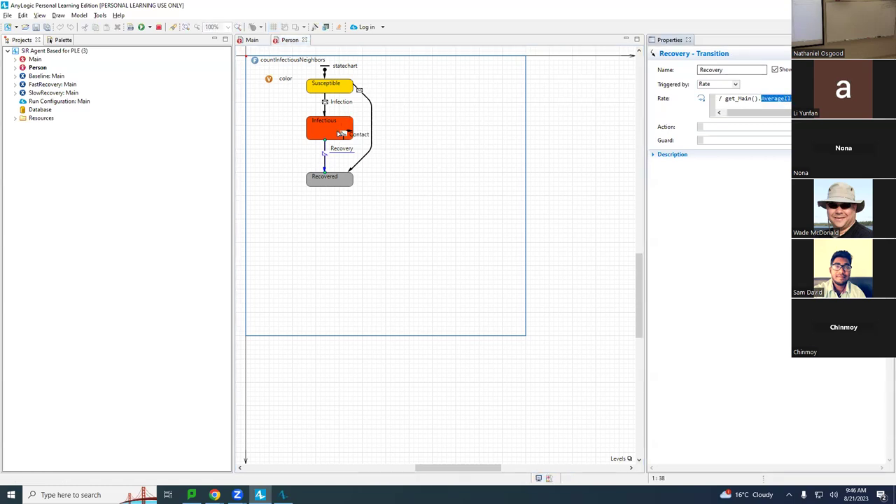
# Step: Resume the paused simulation until about day 124, then close it
pyautogui.hotkey('alt', 'Tab')
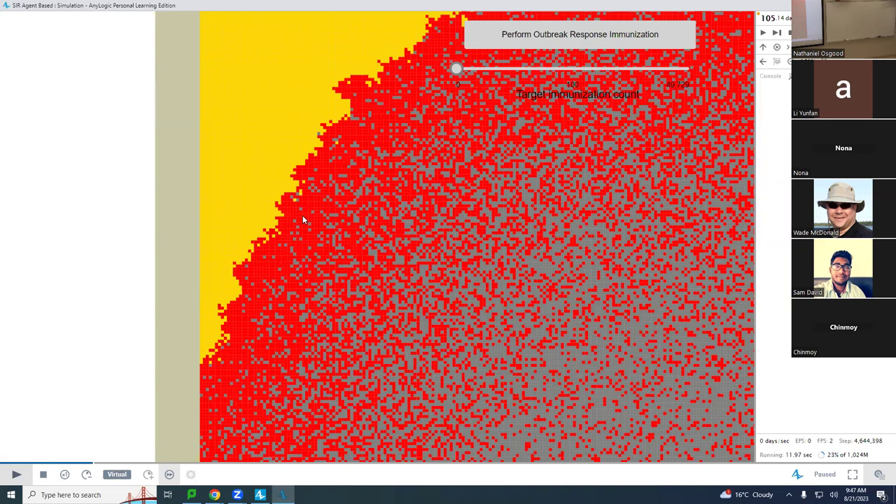
pyautogui.click(169, 474)
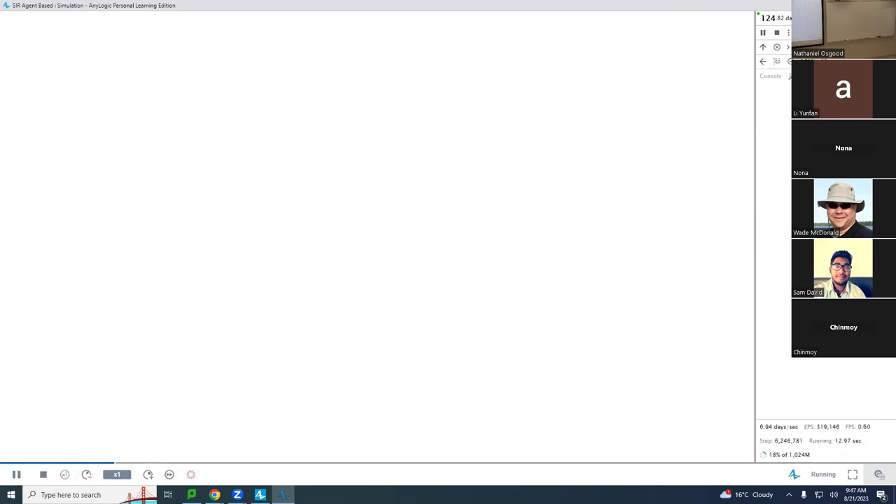
pyautogui.hotkey('alt', 'F4')
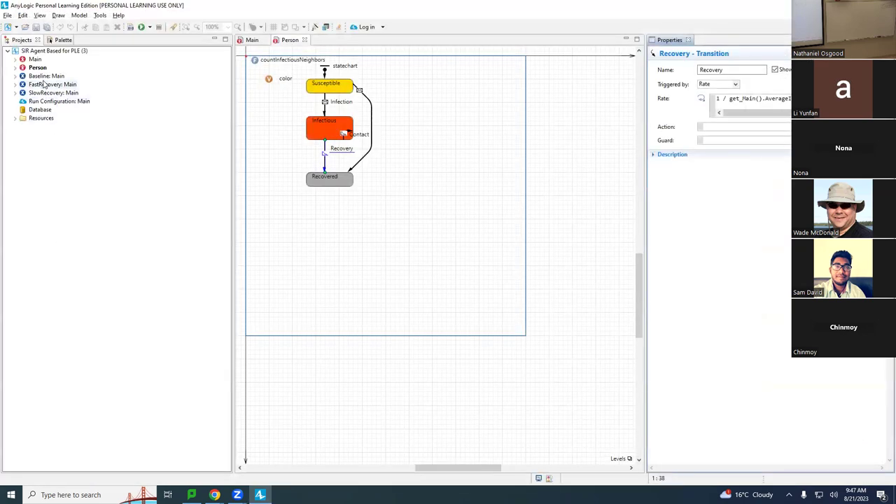
# Step: Set the SlowRecovery experiment's model time to real time with scale 1
pyautogui.click(44, 92)
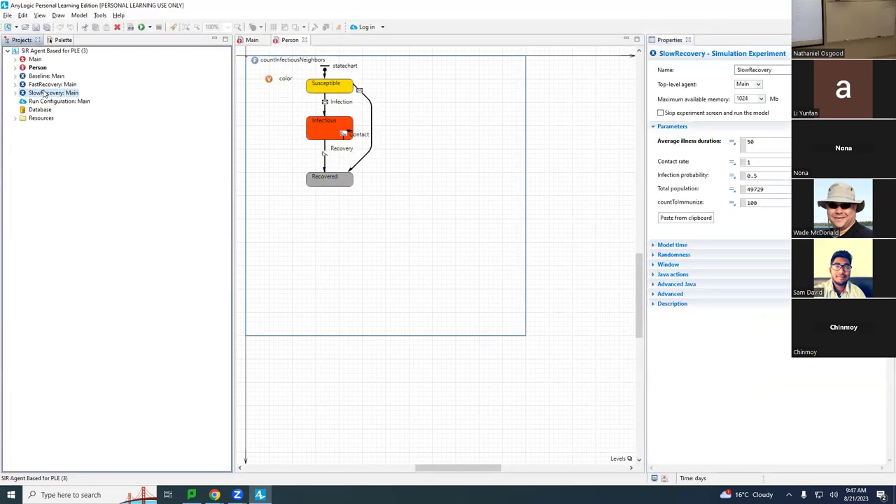
pyautogui.click(654, 245)
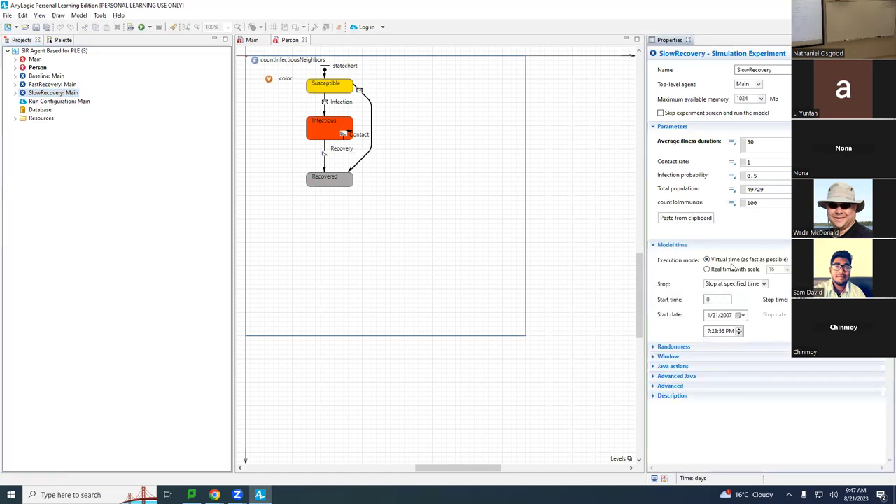
pyautogui.click(707, 269)
pyautogui.click(777, 270)
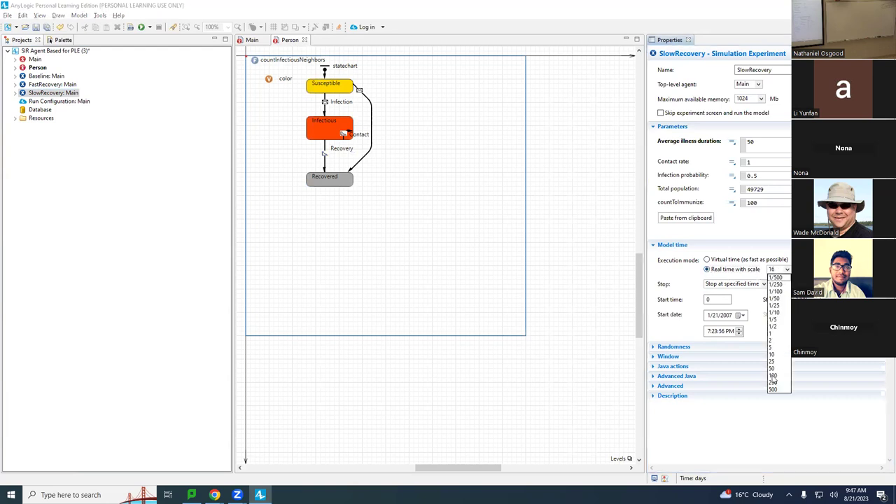
pyautogui.click(773, 334)
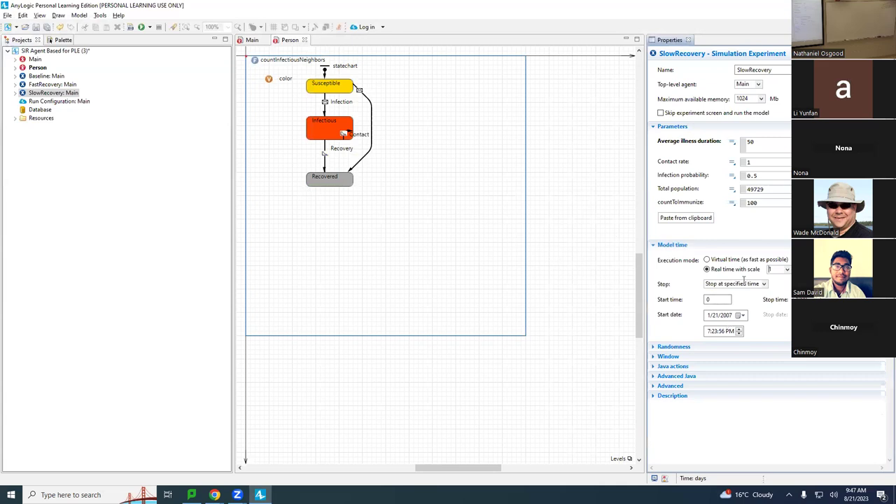
# Step: Confirm SlowRecovery's real-time scale stays at 1, then select the FastRecovery experiment
pyautogui.click(43, 95)
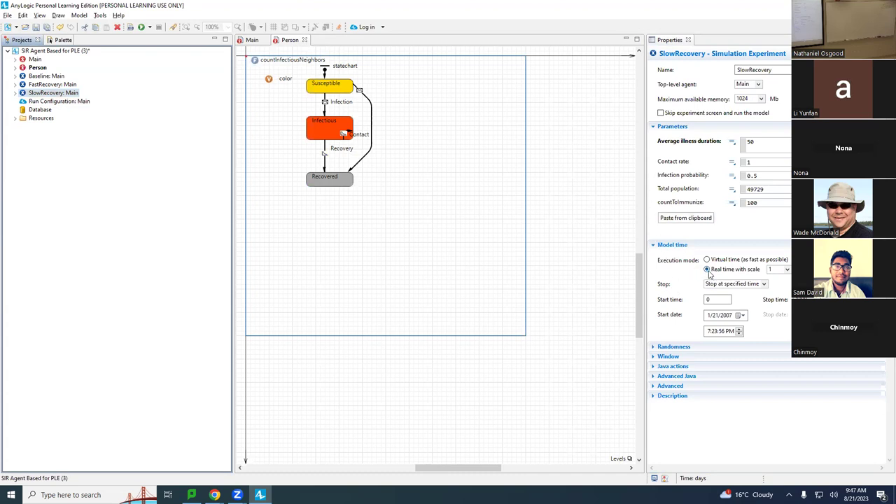
pyautogui.click(787, 269)
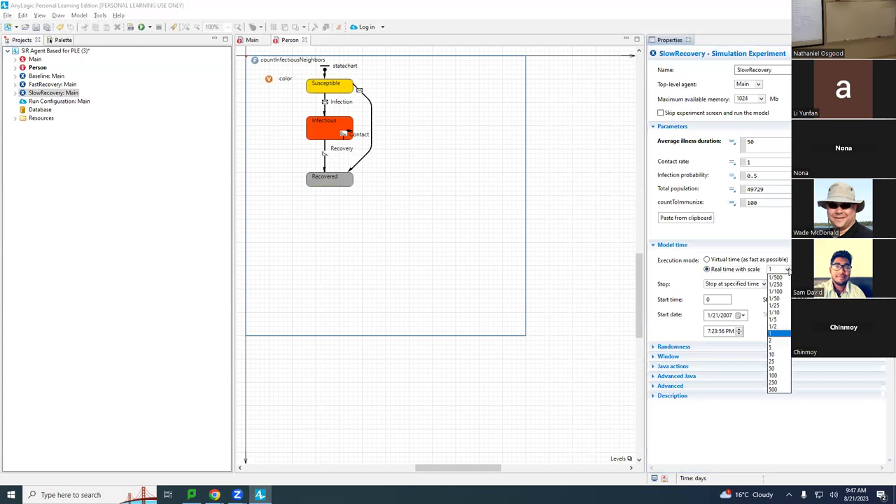
pyautogui.click(787, 271)
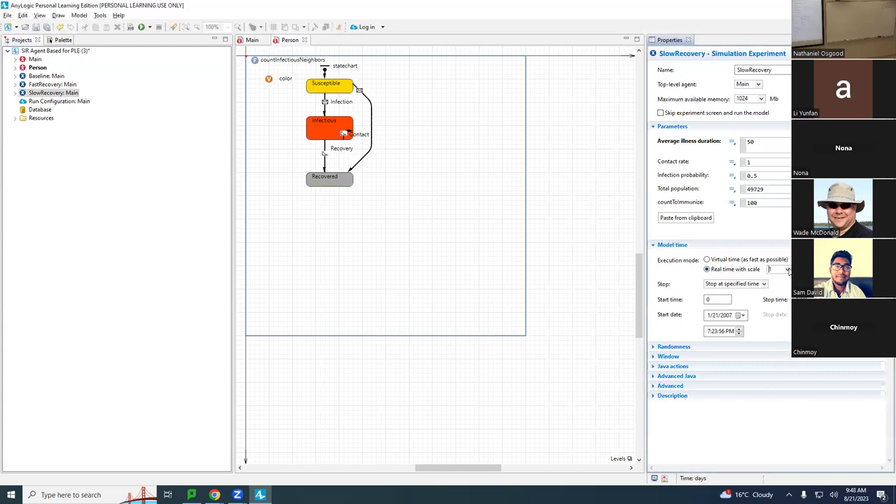
pyautogui.click(42, 84)
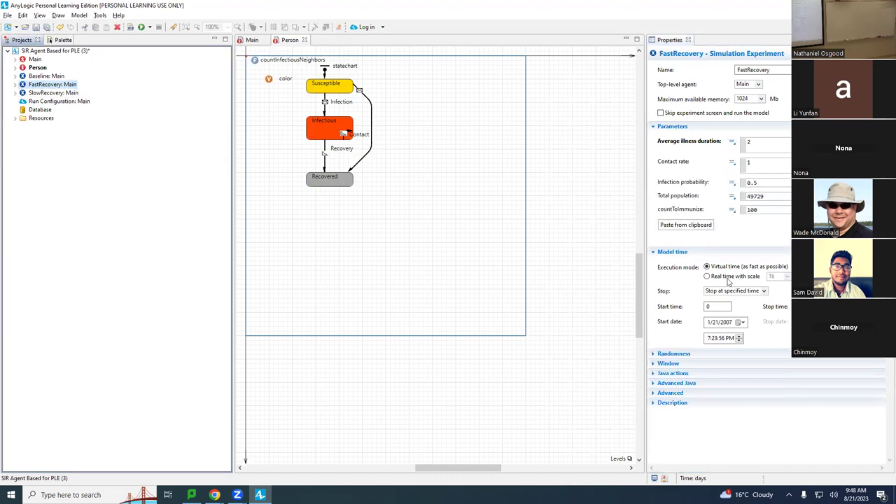
# Step: Set the FastRecovery experiment's model time to real time with scale 1
pyautogui.click(660, 251)
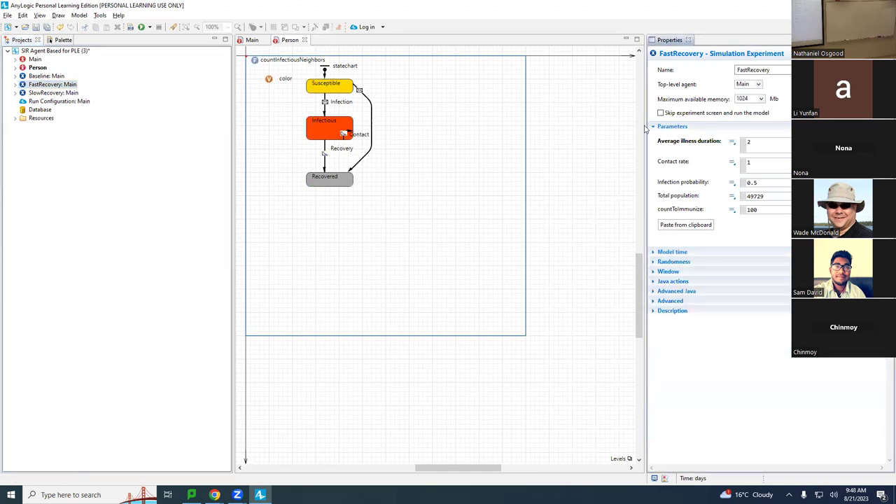
pyautogui.click(653, 128)
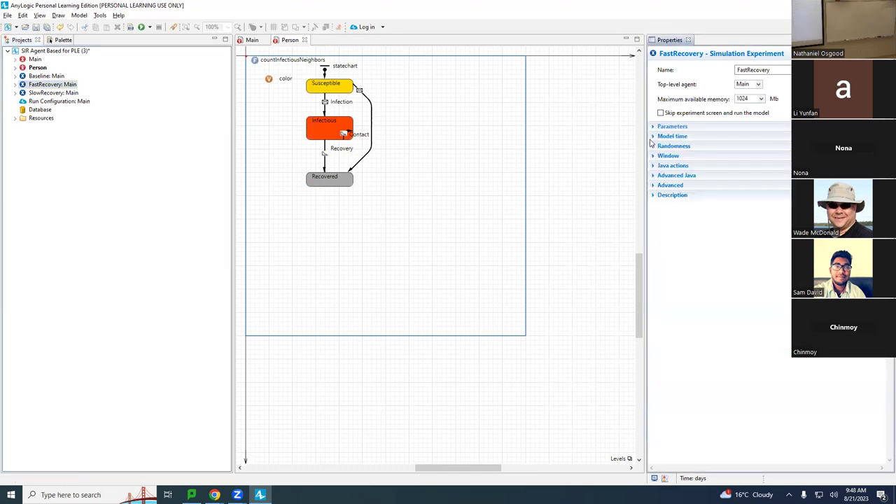
pyautogui.click(654, 138)
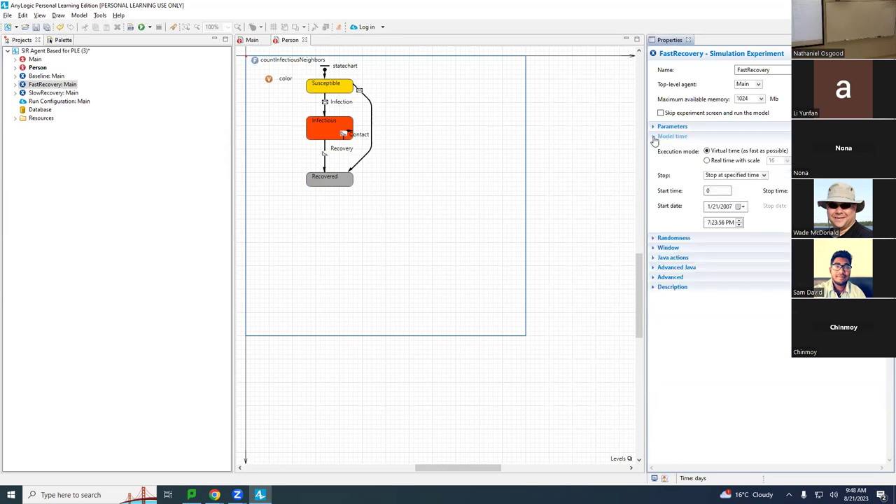
pyautogui.click(707, 160)
pyautogui.click(781, 161)
pyautogui.click(772, 226)
# Step: Save the model and select the SlowRecovery experiment
pyautogui.hotkey('ctrl', 's')
pyautogui.click(46, 95)
pyautogui.click(46, 95)
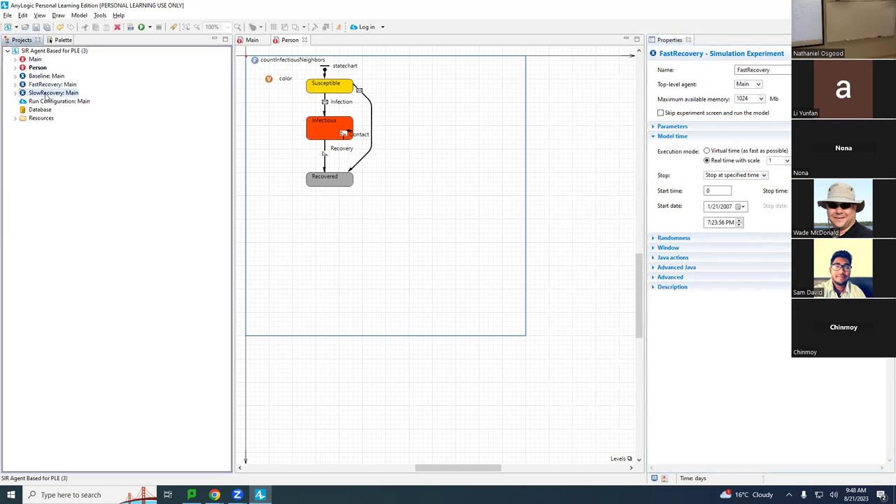
# Step: Run the SlowRecovery experiment and start the model on the Main view
pyautogui.rightClick(46, 96)
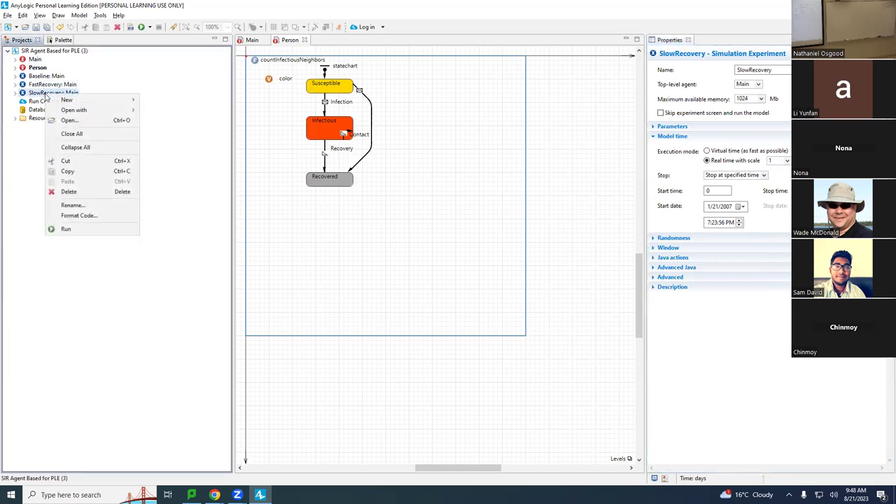
pyautogui.click(67, 229)
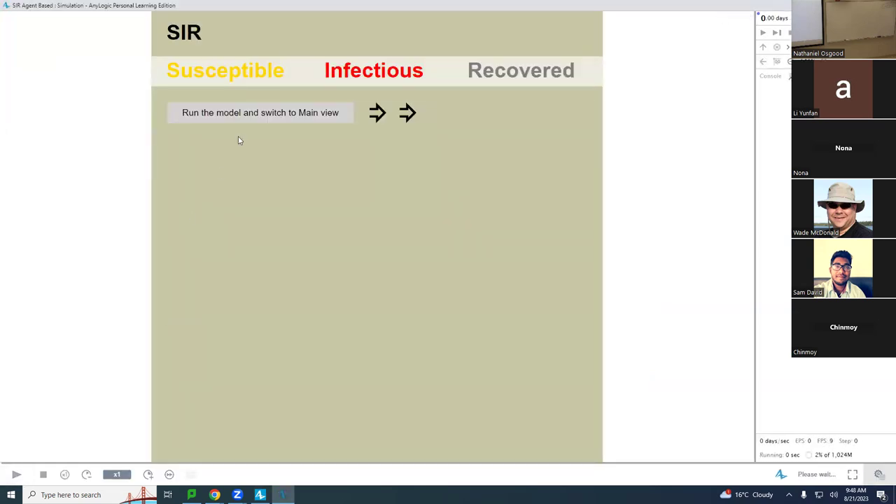
pyautogui.click(238, 118)
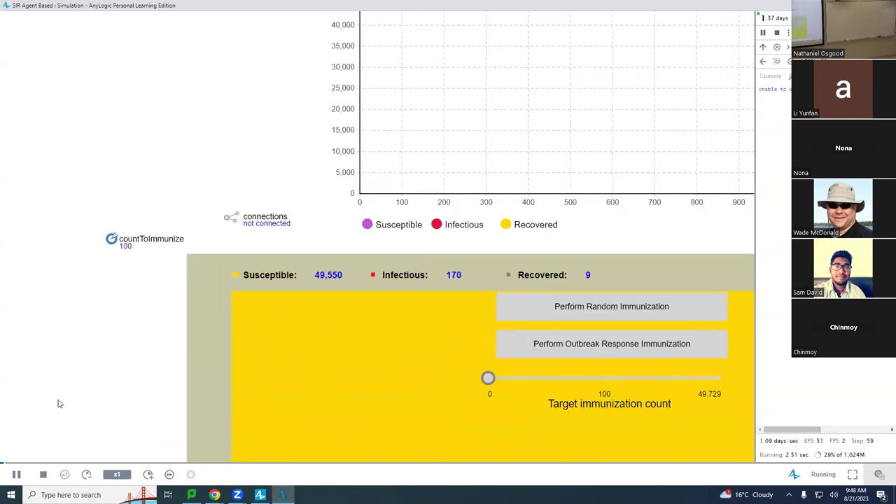
# Step: Speed the run up, isolate the Infectious curve, and close it at 49,691 recovered
pyautogui.click(149, 473)
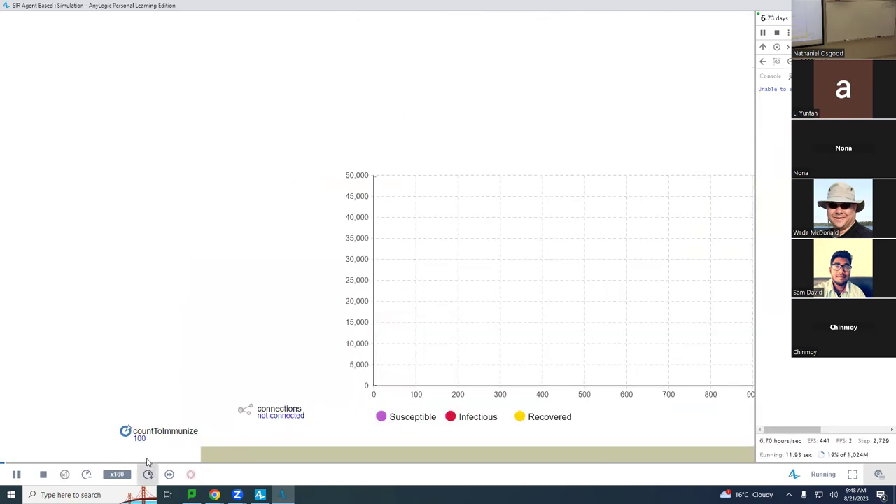
pyautogui.click(85, 475)
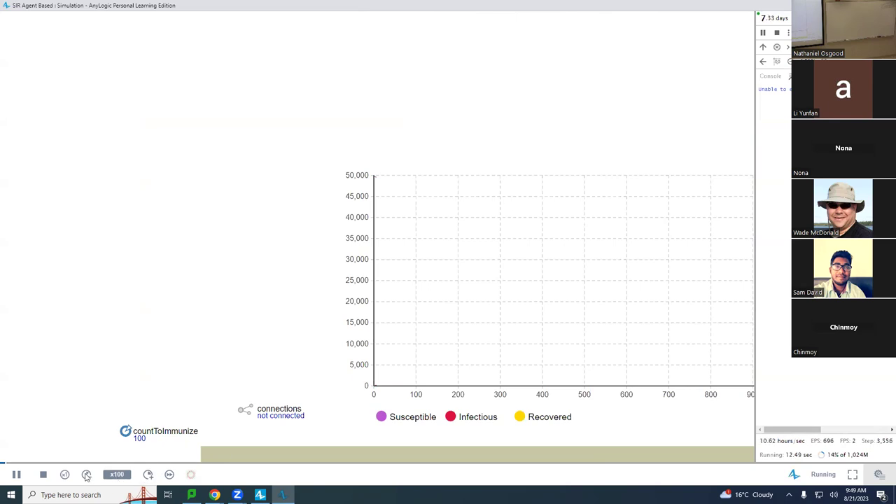
pyautogui.click(83, 475)
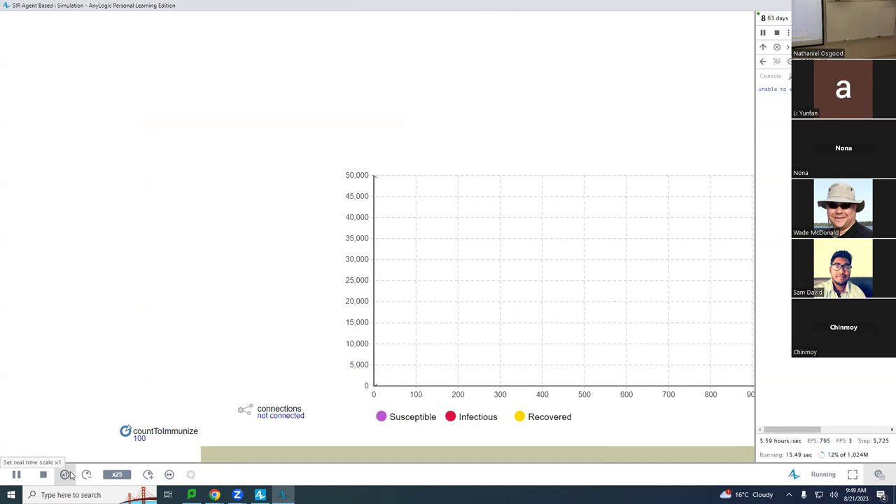
pyautogui.click(70, 475)
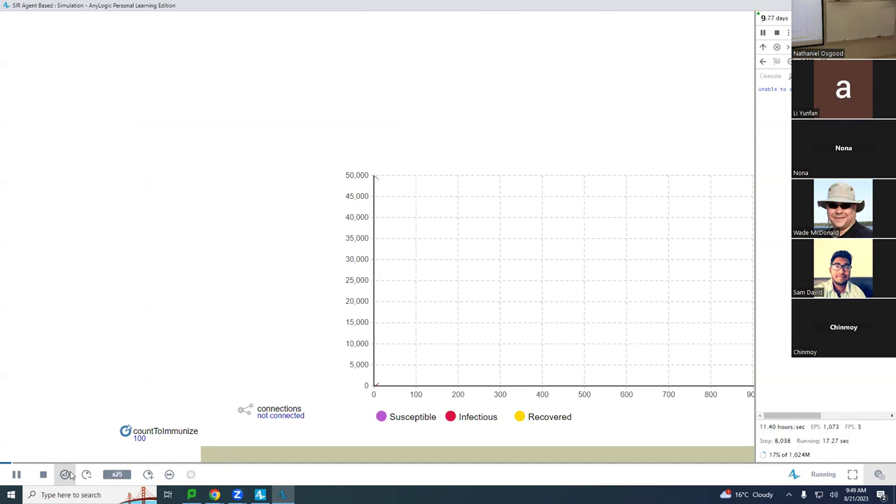
pyautogui.click(70, 475)
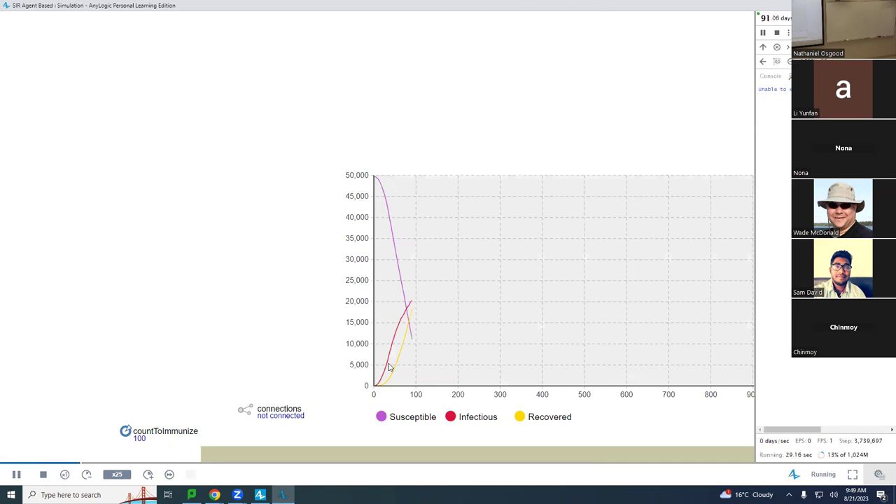
pyautogui.click(463, 420)
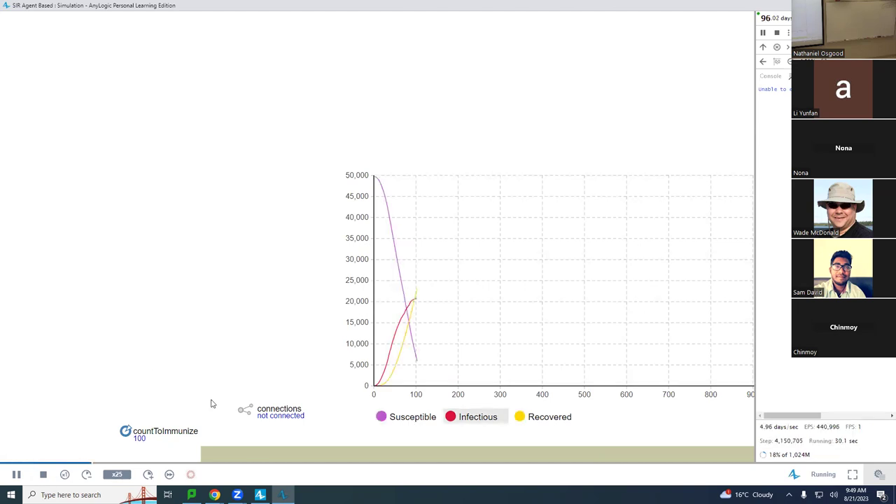
pyautogui.scroll(-2, 172, 411)
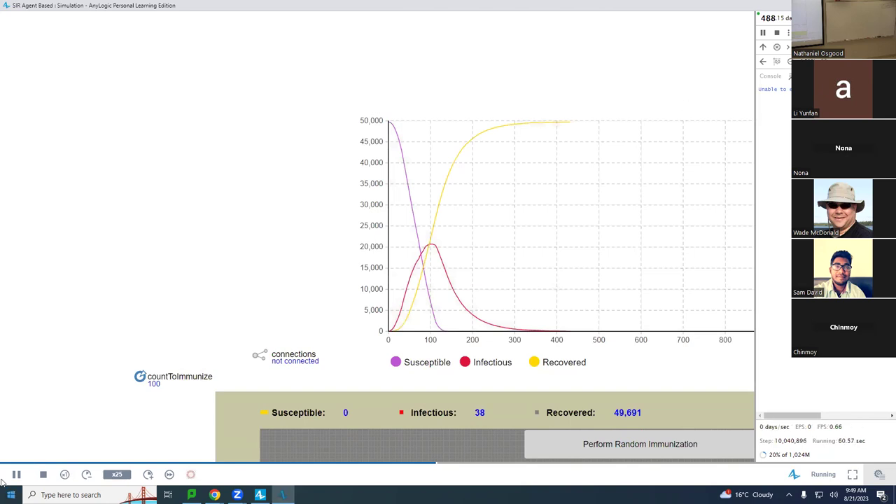
pyautogui.hotkey('alt', 'F4')
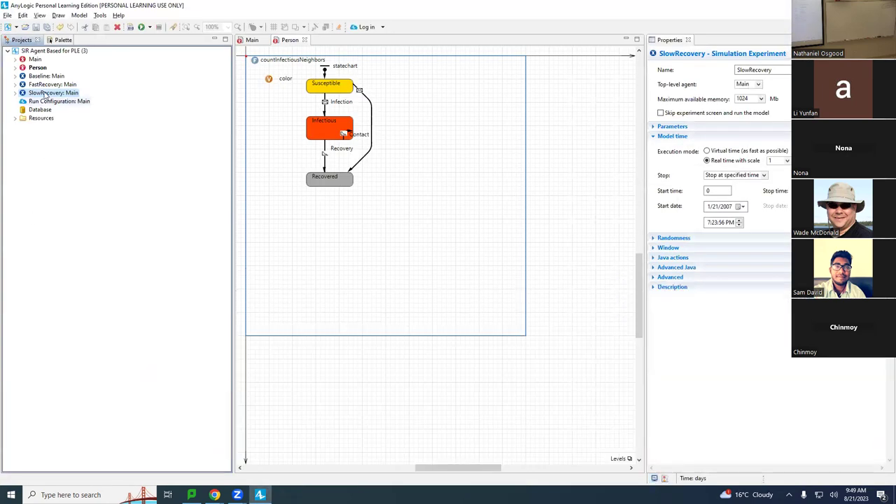
# Step: Run the Baseline experiment on the Main view at x10 speed, showing the epidemic chart
pyautogui.rightClick(31, 77)
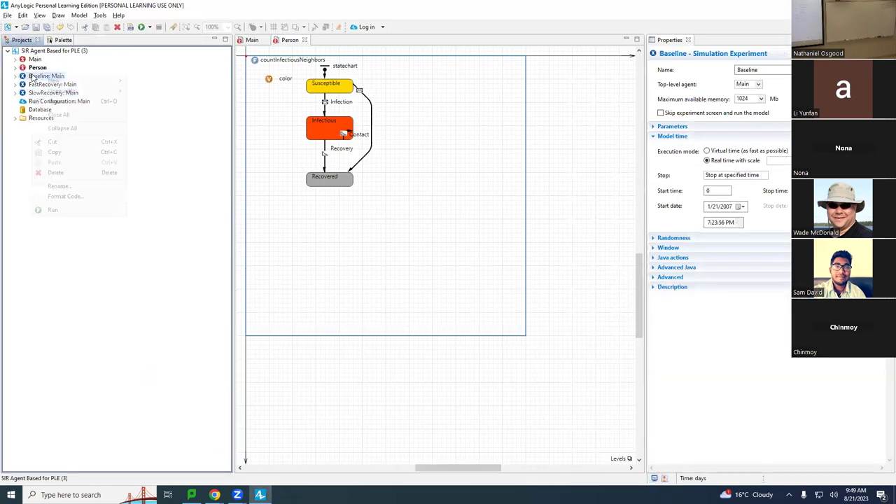
pyautogui.click(47, 210)
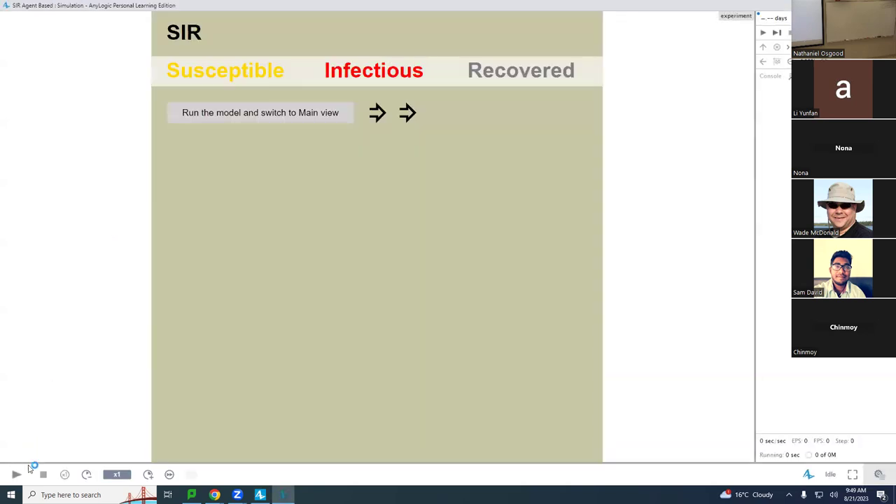
pyautogui.click(233, 121)
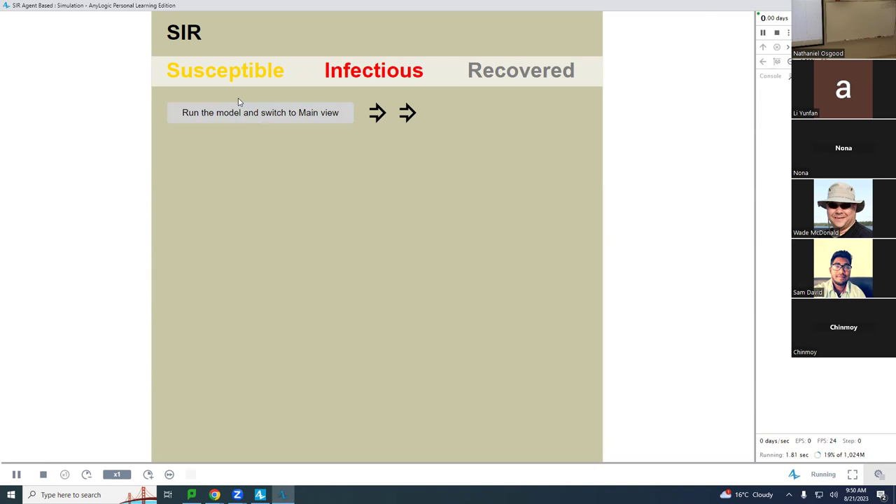
pyautogui.click(237, 104)
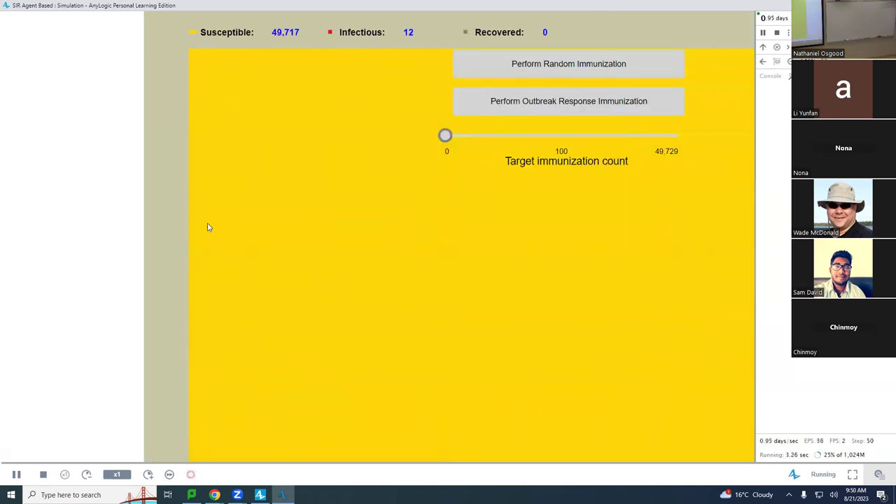
pyautogui.click(148, 474)
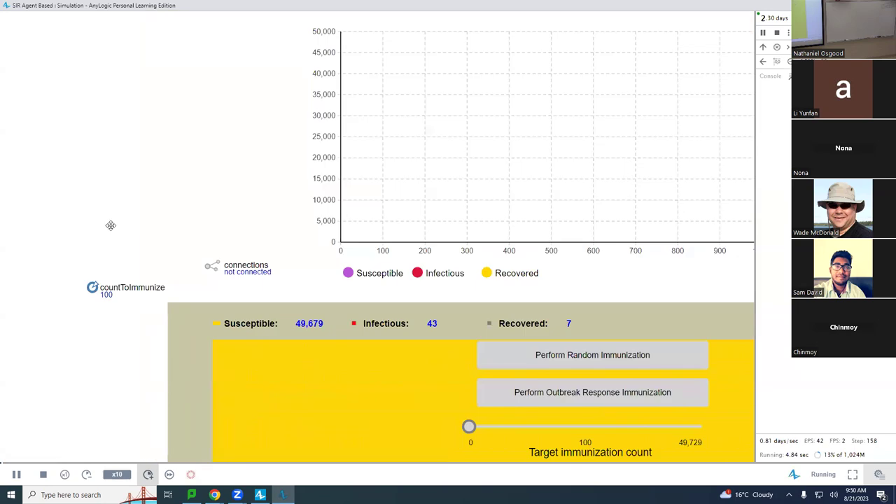
pyautogui.moveTo(84, 60); pyautogui.dragTo(111, 241)
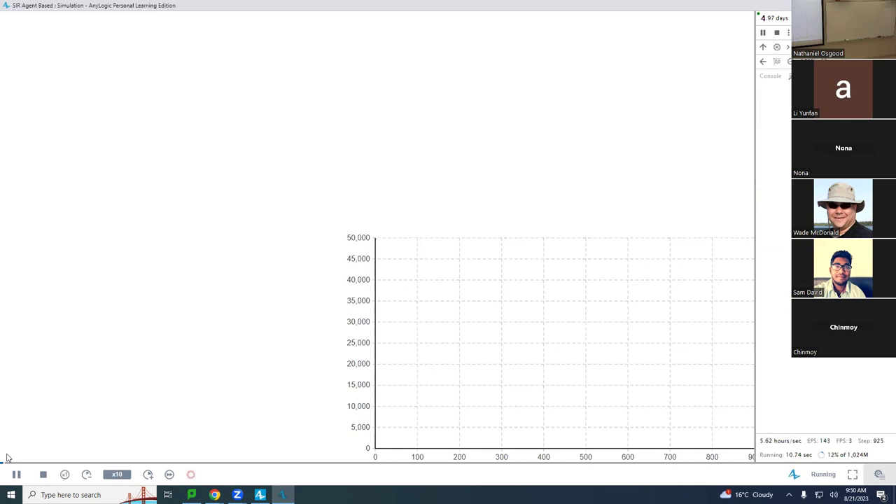
# Step: Speed the Baseline run to x25, let it reach day 1,000, then close it
pyautogui.hotkey('ctrl', ']')
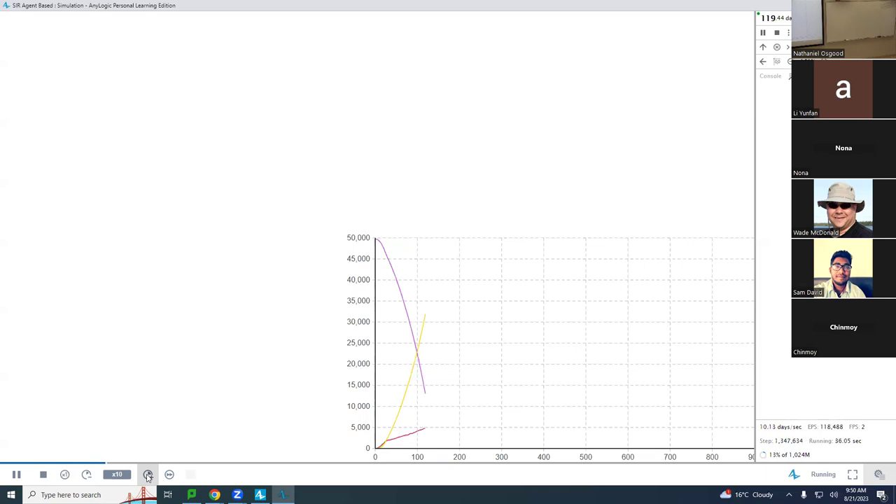
pyautogui.click(148, 476)
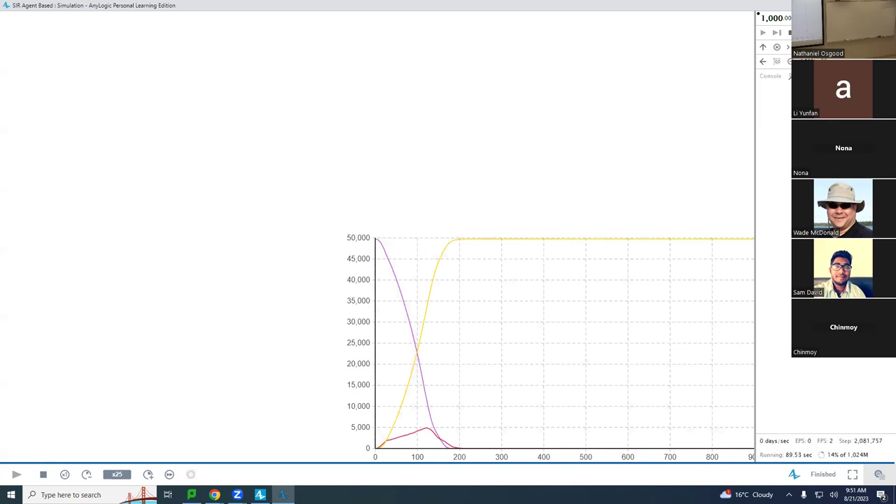
pyautogui.hotkey('alt', 'F4')
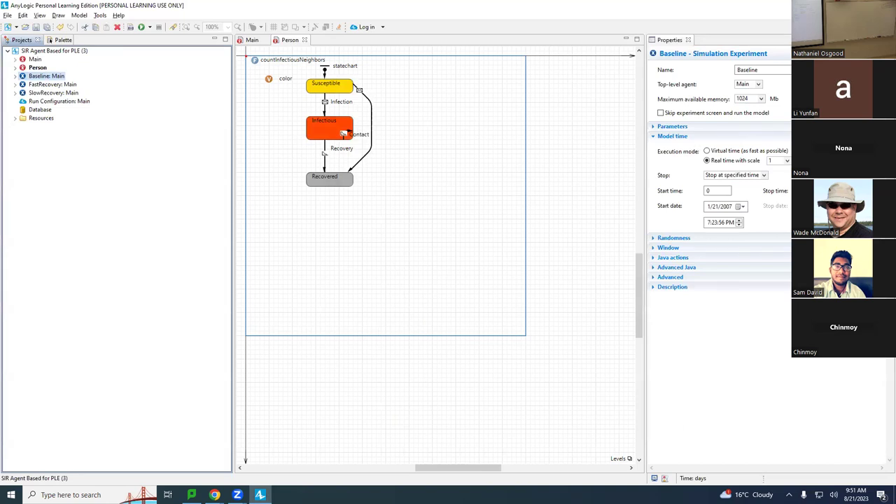
# Step: Expand FastRecovery's Parameters to inspect its average illness duration of 2
pyautogui.click(48, 86)
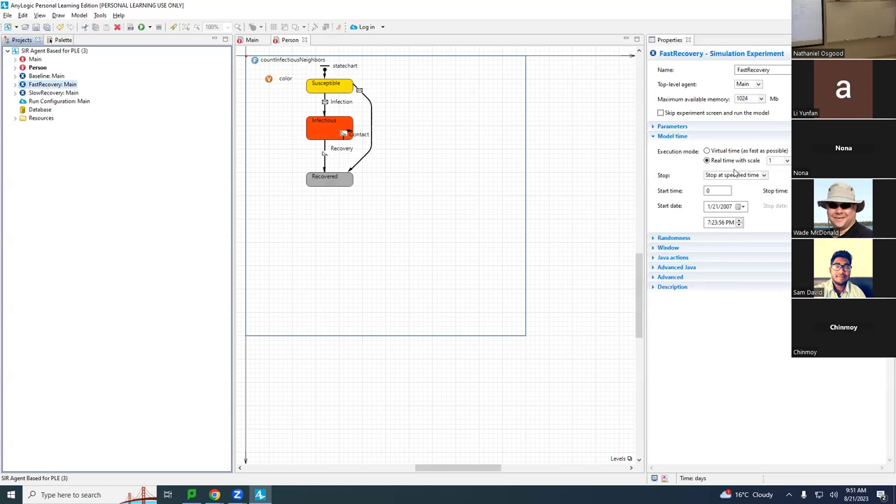
pyautogui.click(653, 127)
pyautogui.click(653, 127)
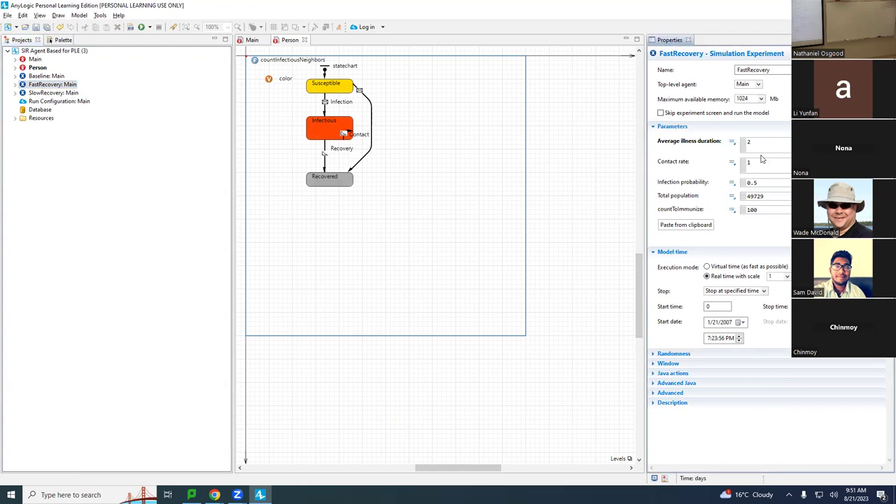
pyautogui.click(769, 141)
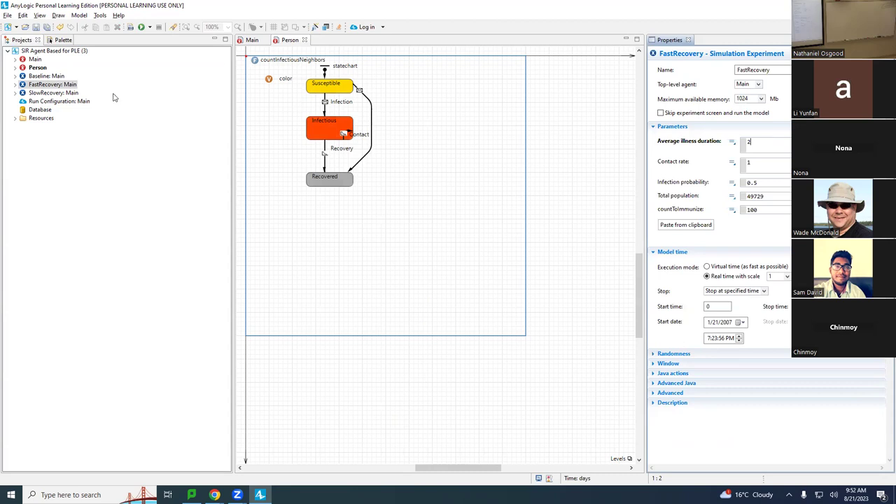
pyautogui.click(75, 85)
# Step: Run the FastRecovery experiment and start its simulation
pyautogui.rightClick(75, 85)
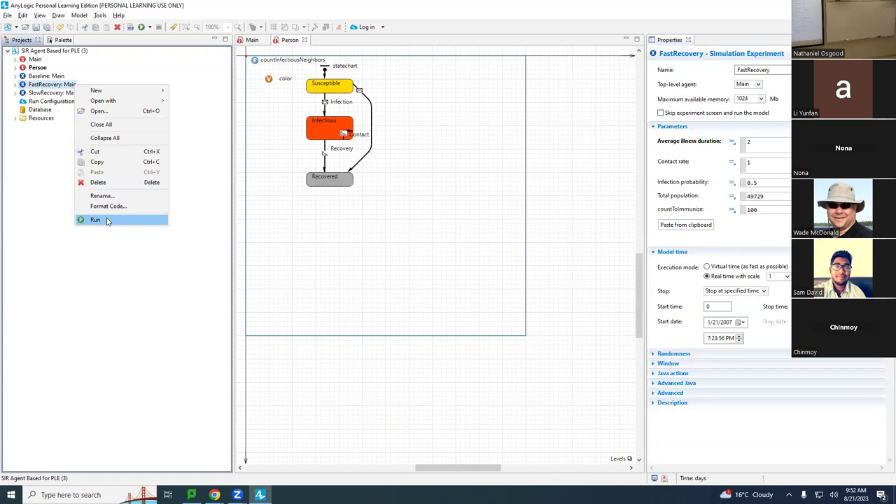
pyautogui.click(107, 220)
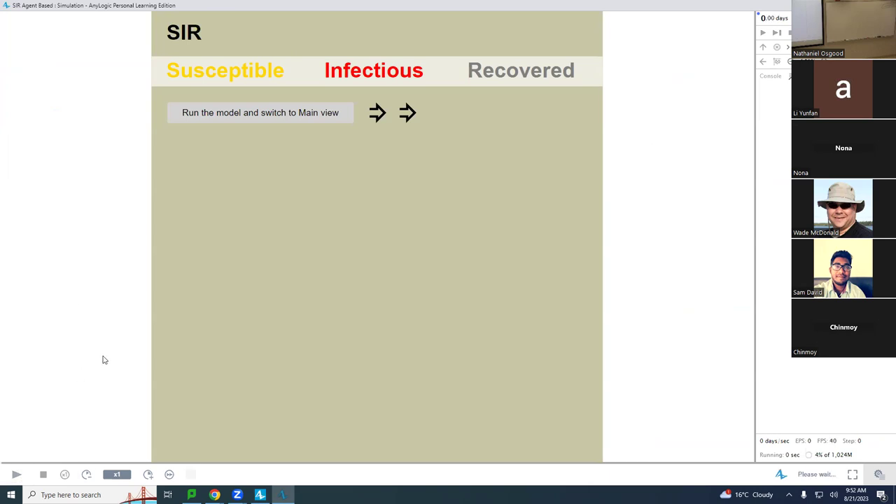
pyautogui.click(214, 112)
# Step: Switch to the Main view at x10 speed until infection dies out with 44,217 recovered
pyautogui.click(224, 114)
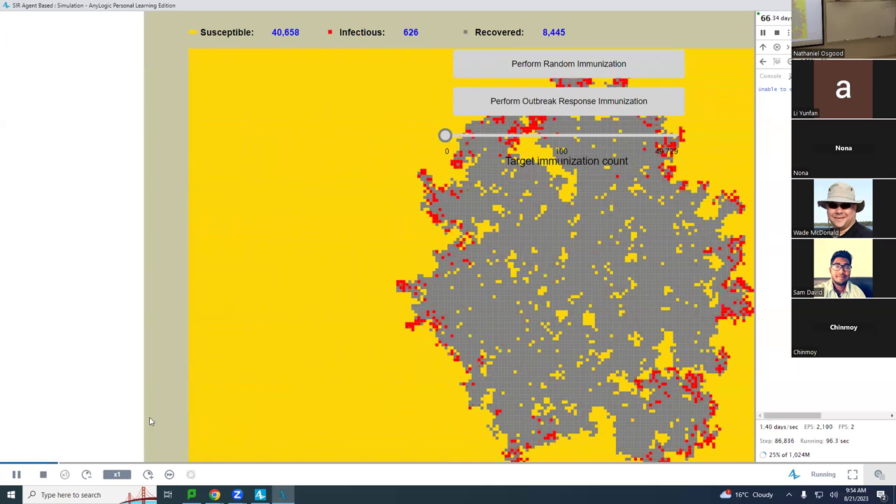
pyautogui.click(147, 474)
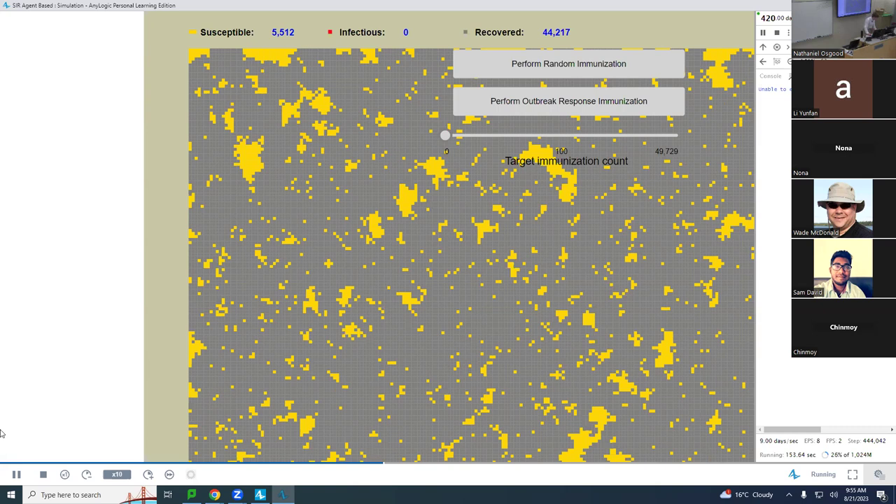
pyautogui.scroll(5, 186, 24)
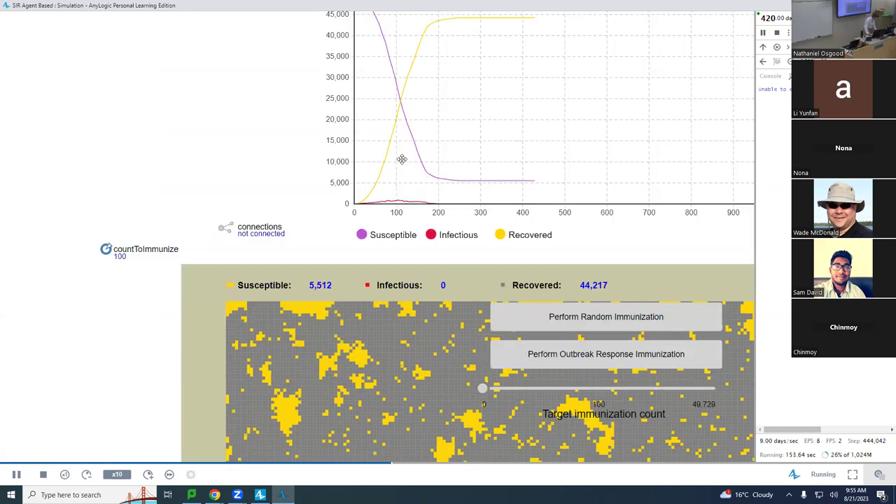
pyautogui.scroll(2, 348, 199)
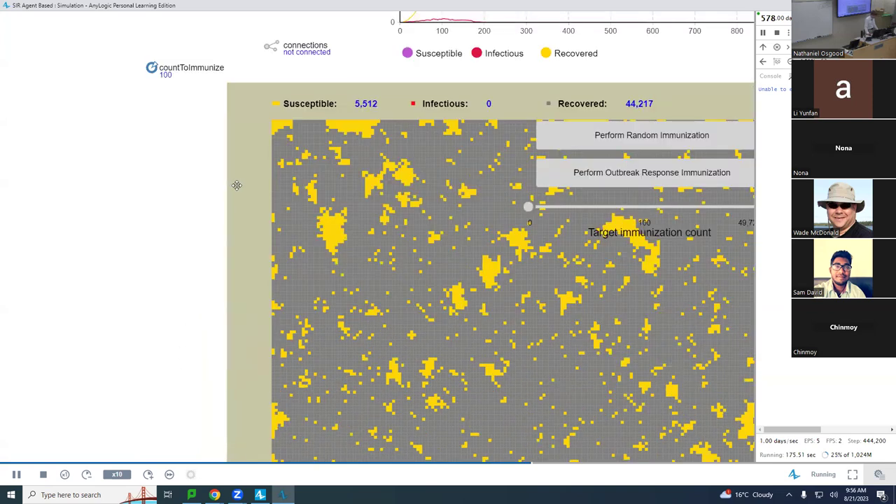
pyautogui.moveTo(212, 417); pyautogui.dragTo(236, 184)
# Step: Let the FastRecovery run finish at day 1,000, then return to the Person statechart
pyautogui.scroll(-5, 237, 189)
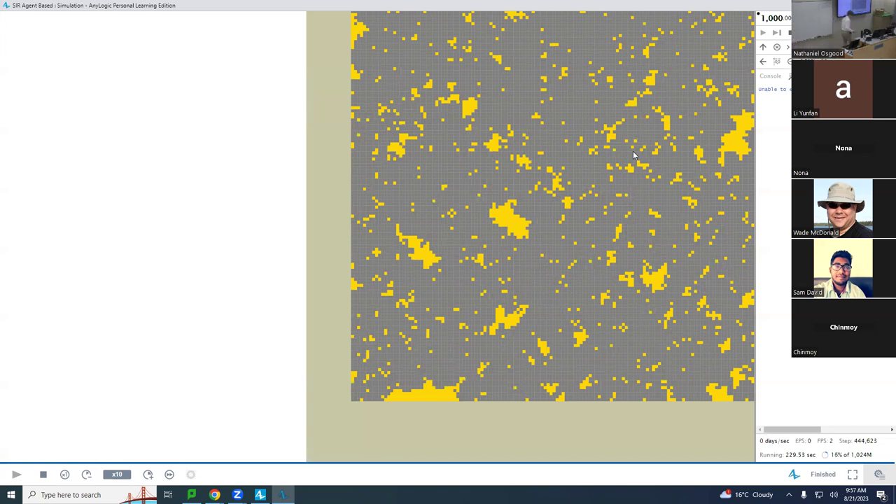
pyautogui.hotkey('alt', 'Tab')
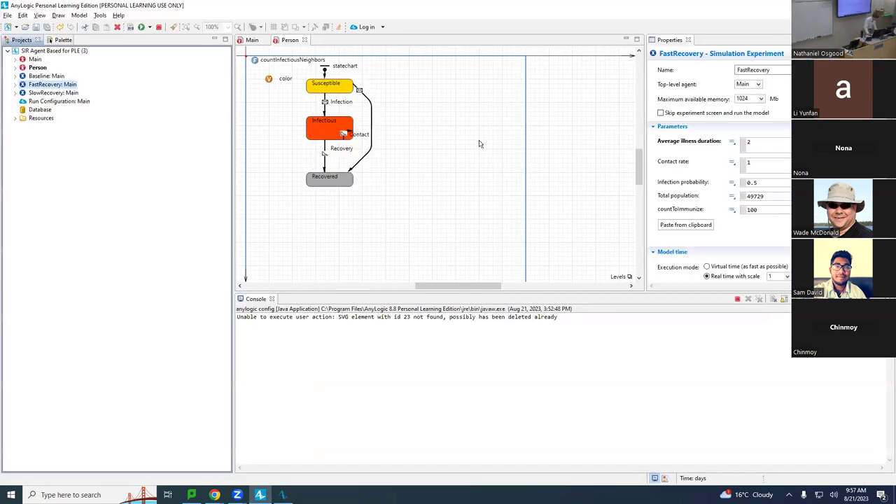
# Step: Inspect the Recovery transition's rate parameter and glance at the finished simulation run
pyautogui.click(325, 155)
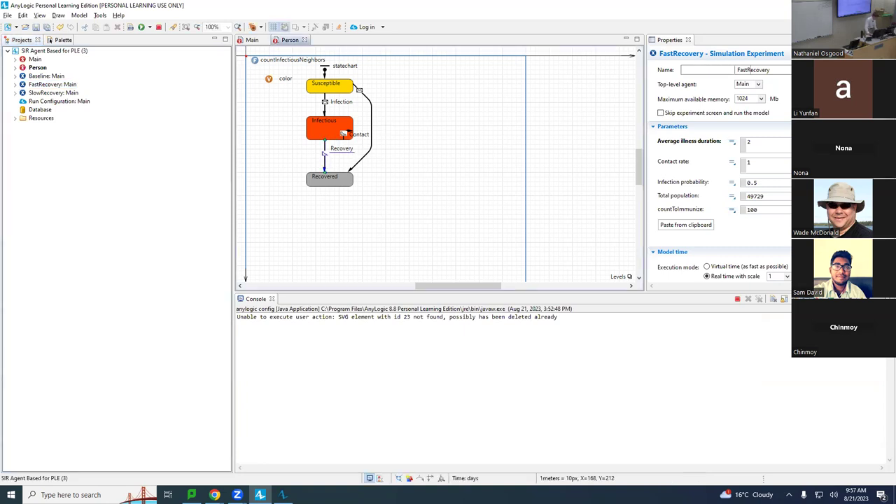
pyautogui.doubleClick(775, 98)
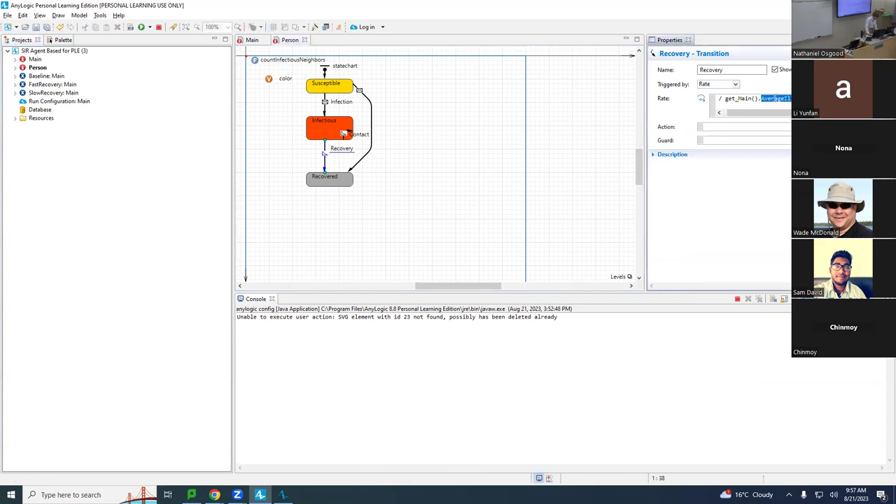
pyautogui.hotkey('alt', 'Tab')
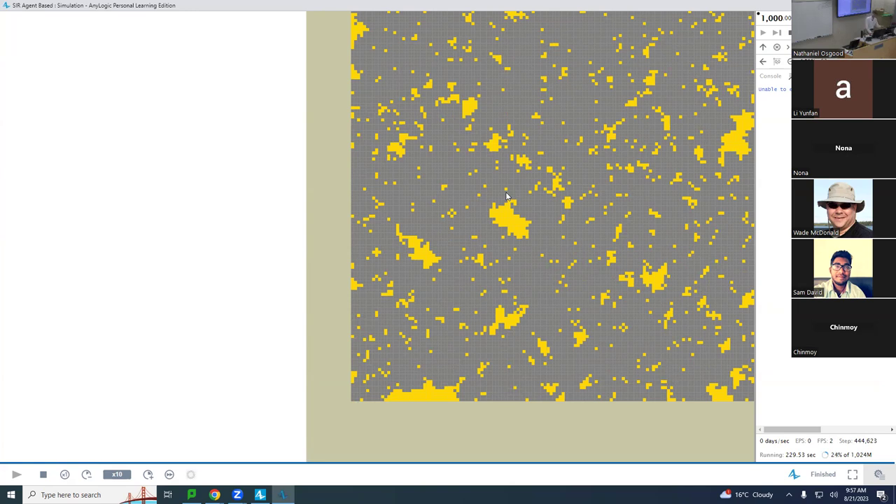
pyautogui.hotkey('alt', 'Tab')
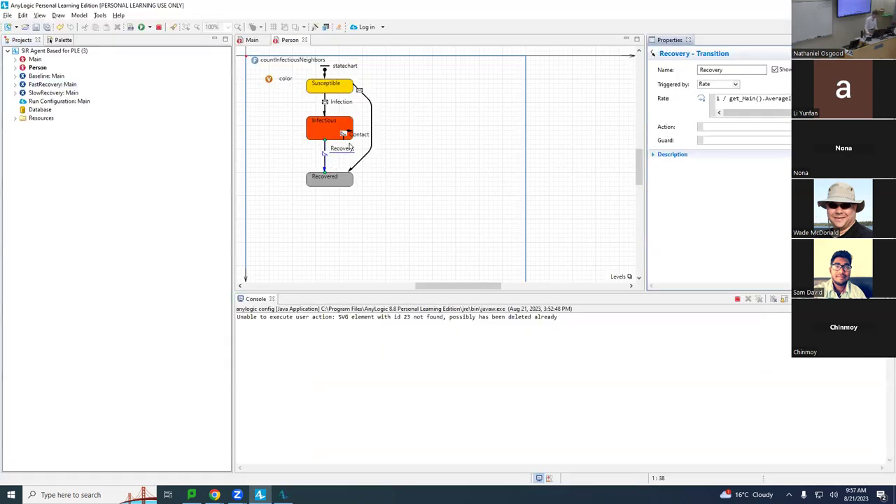
# Step: Review the Infection, Contact and Recovery transitions, ending on Infectious's nInfectious entry/exit actions
pyautogui.click(325, 109)
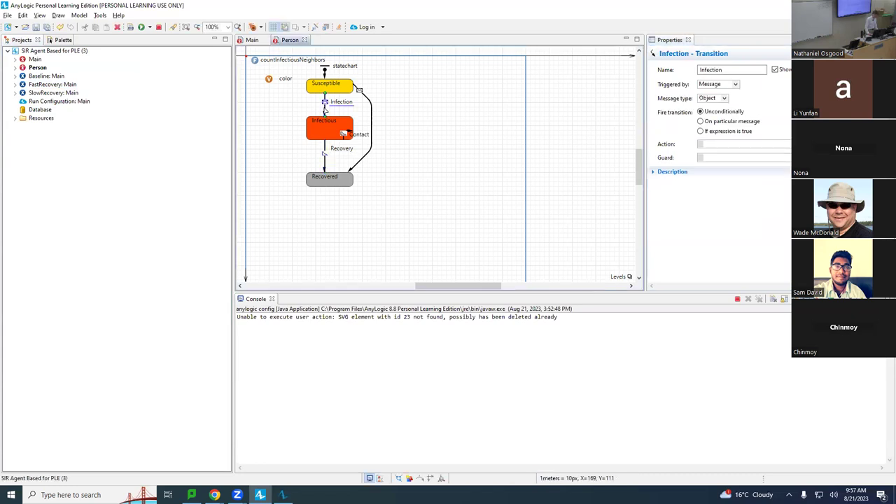
pyautogui.click(345, 134)
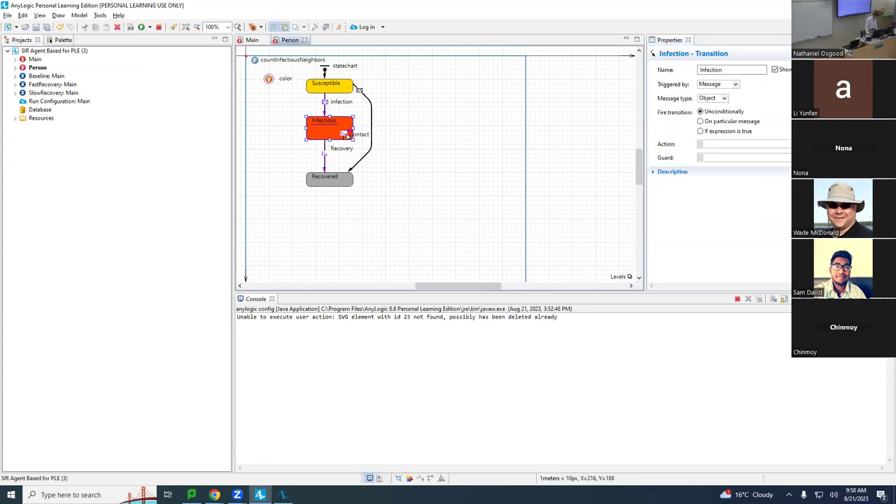
pyautogui.click(346, 133)
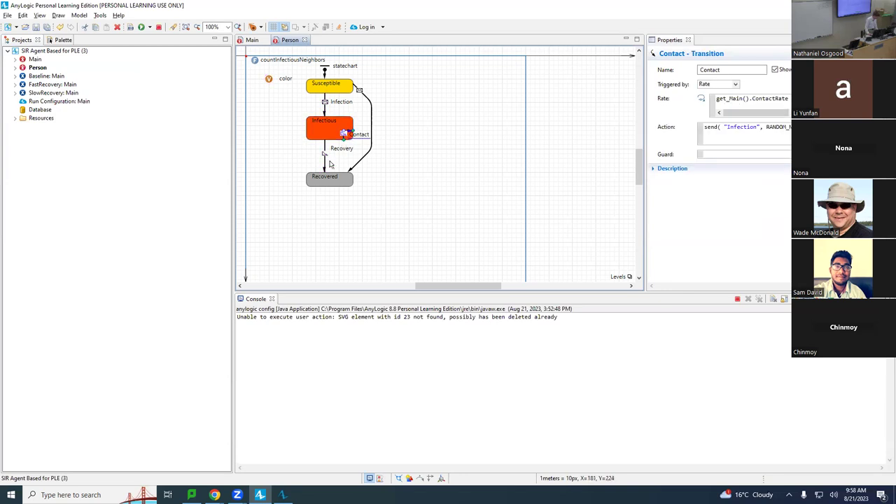
pyautogui.click(324, 159)
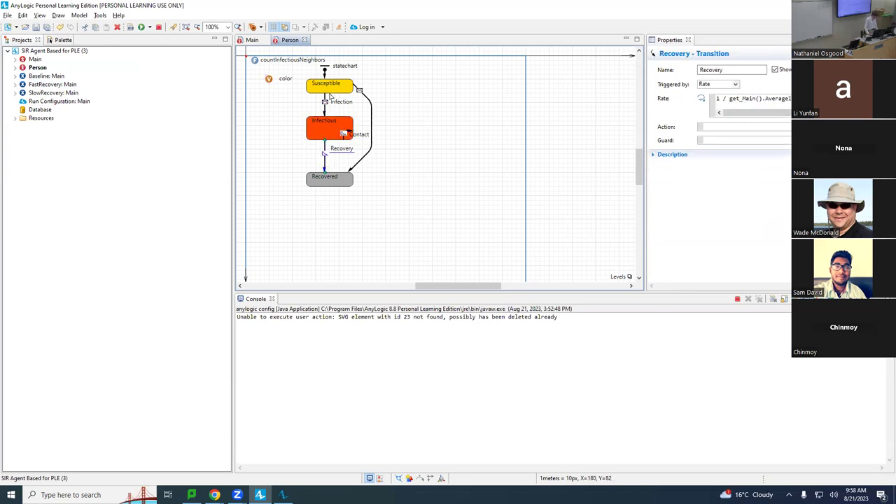
pyautogui.click(316, 131)
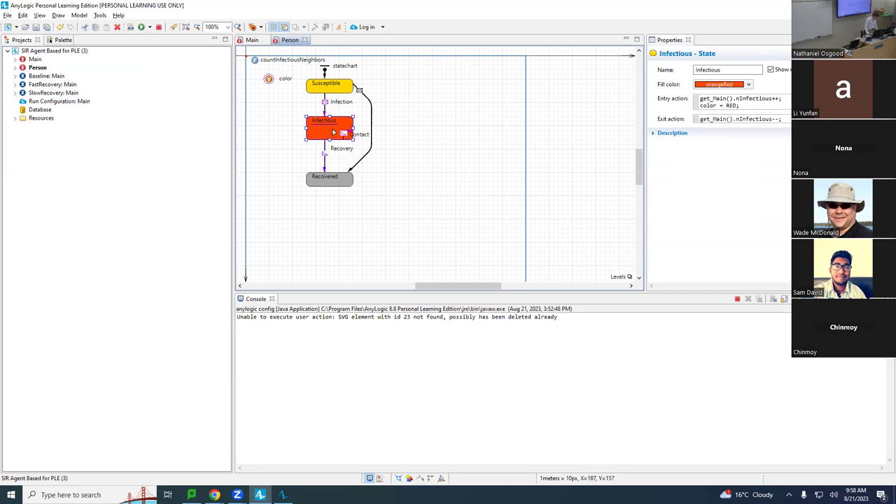
pyautogui.hotkey('alt', 'Tab')
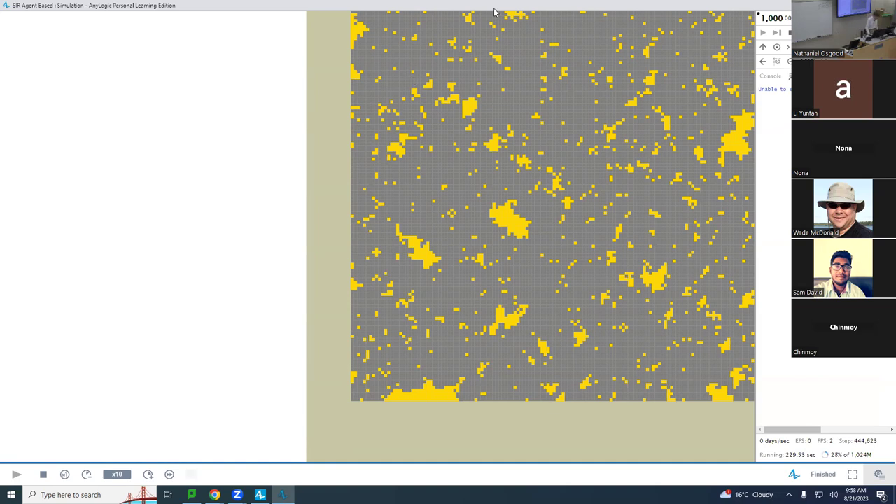
pyautogui.hotkey('alt', 'F4')
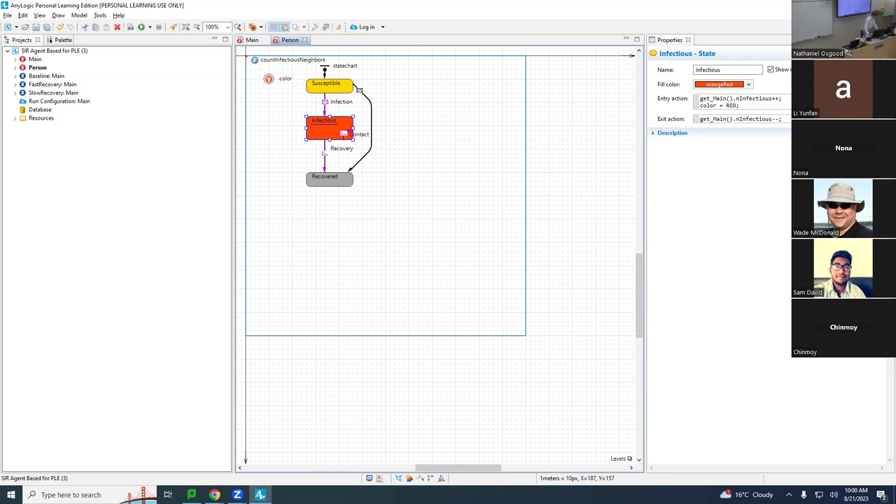
# Step: Review the Susceptible and Recovered states and the Recovery transition's rate
pyautogui.click(318, 81)
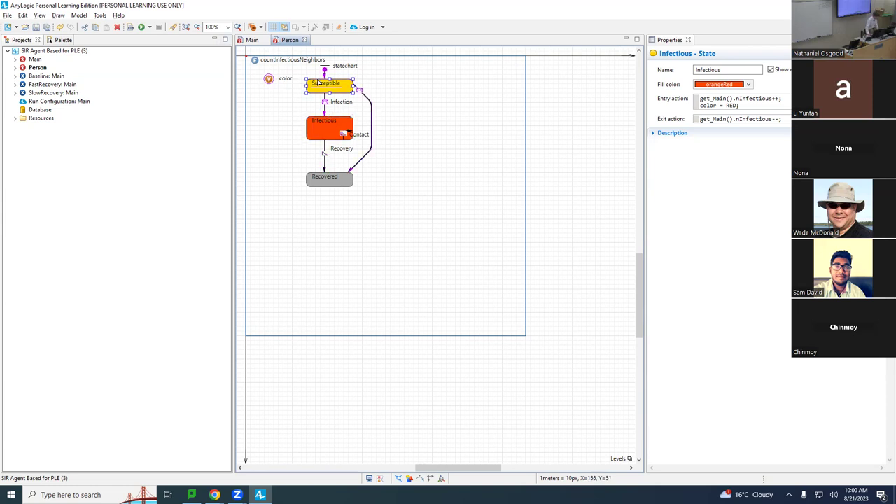
pyautogui.click(336, 135)
pyautogui.click(330, 178)
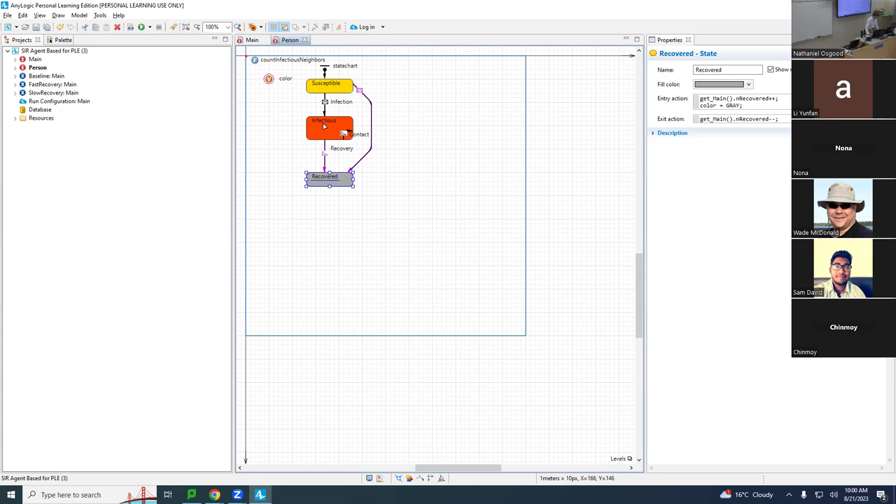
pyautogui.click(324, 162)
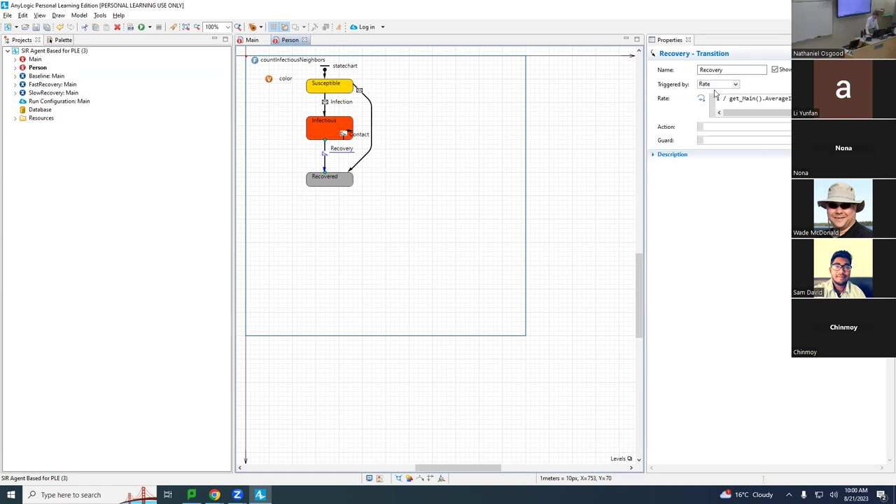
pyautogui.click(327, 105)
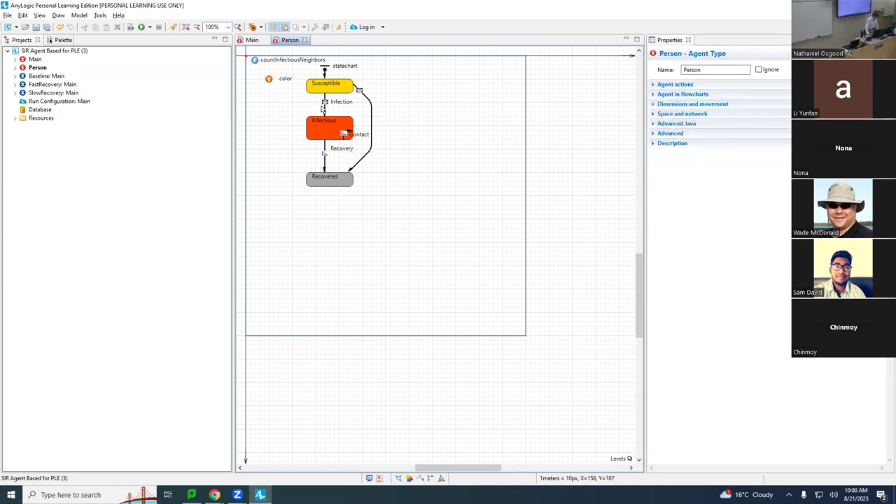
# Step: Check the Infection and Contact transitions, then view the Recovered state's nRecovered actions
pyautogui.click(345, 133)
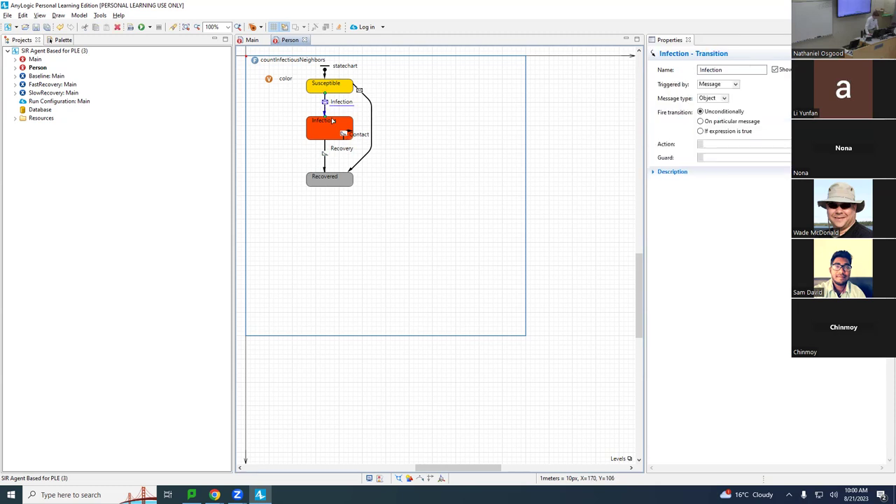
pyautogui.click(348, 134)
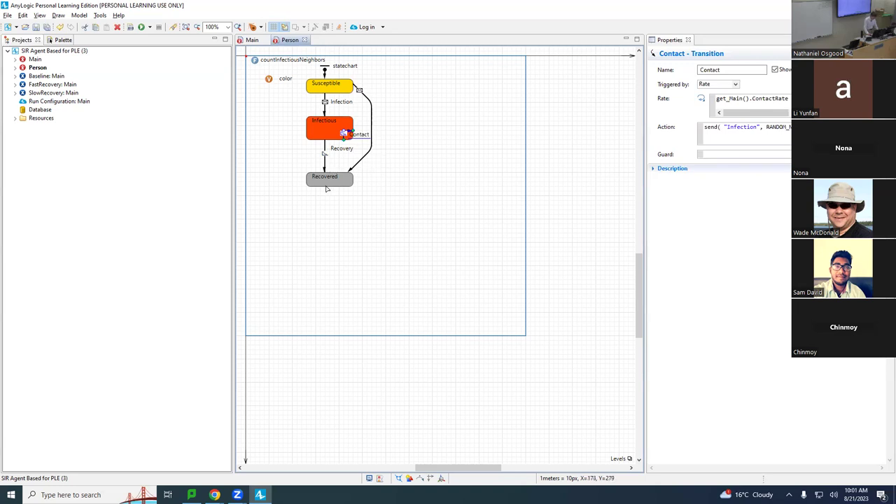
pyautogui.click(326, 187)
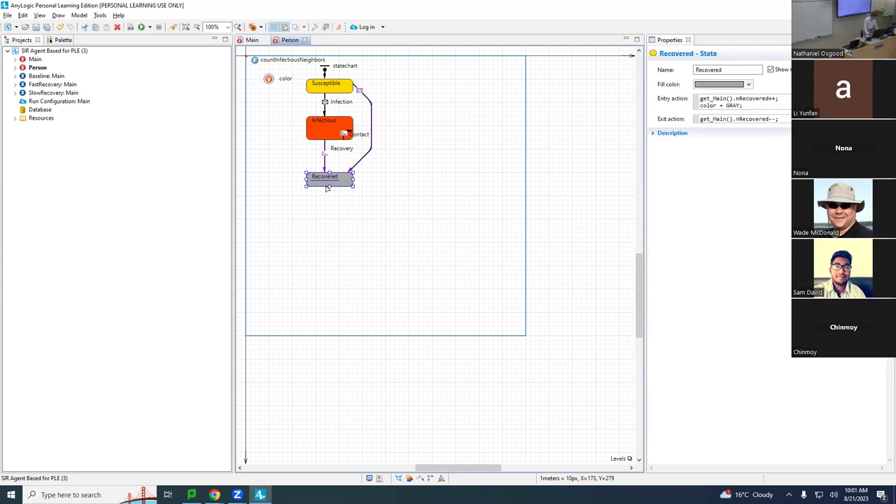
pyautogui.click(323, 214)
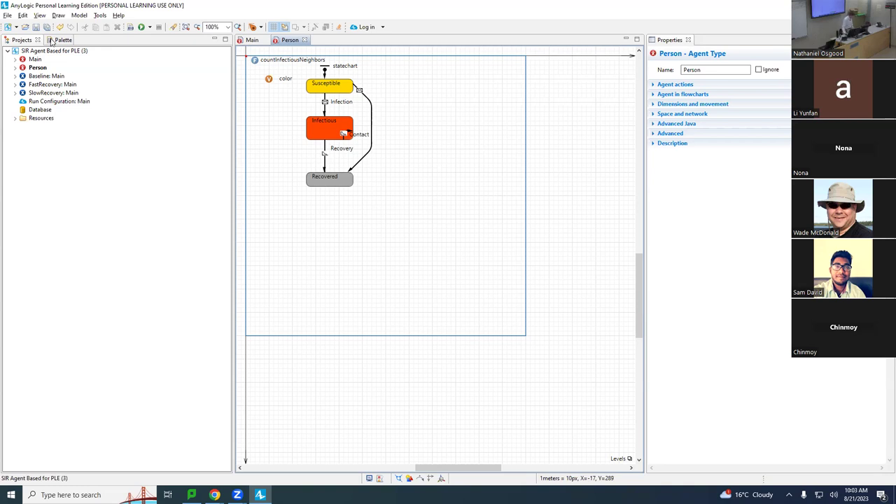
# Step: Switch between the project tree and the element libraries view
pyautogui.click(51, 40)
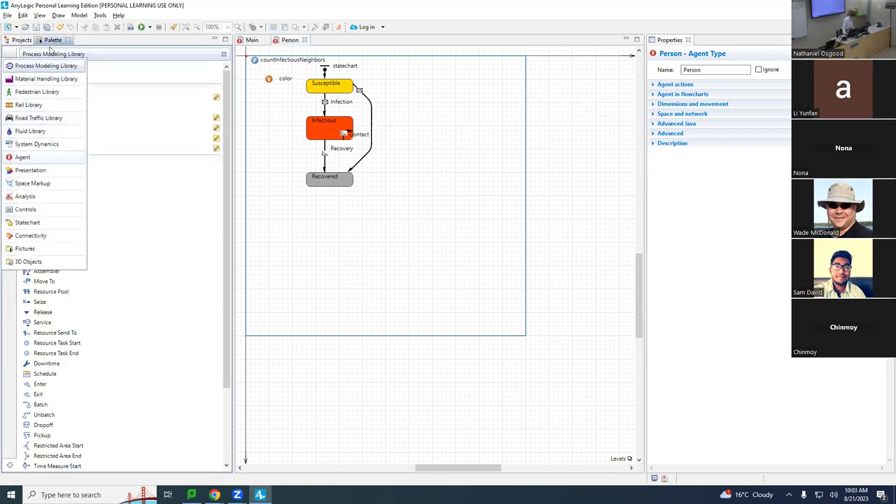
pyautogui.click(21, 40)
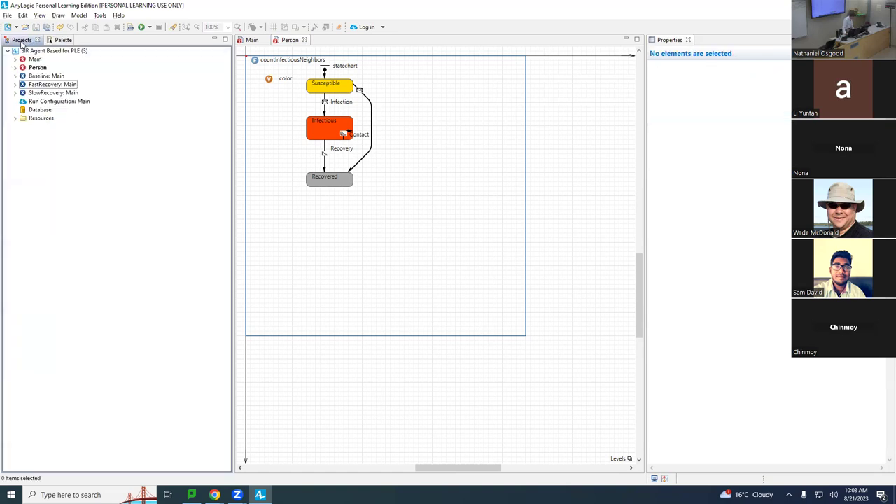
pyautogui.click(57, 40)
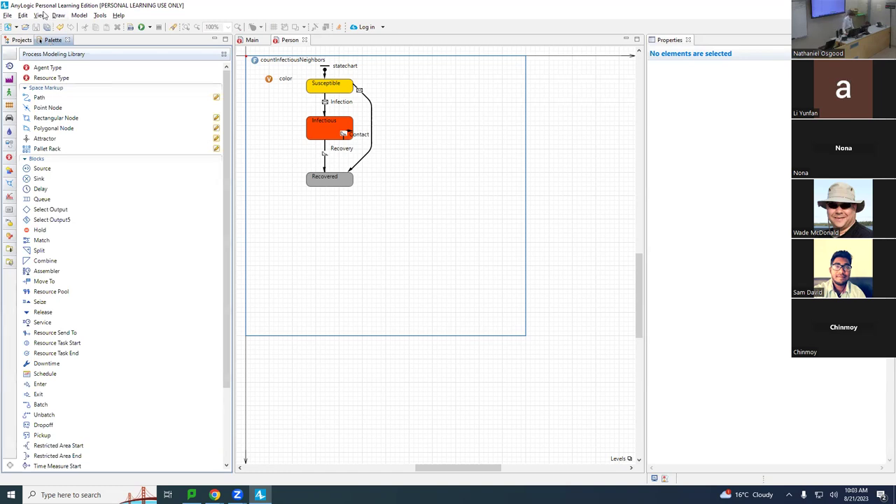
# Step: Restore the Palette panel and switch it to the Agent library with its Statechart elements
pyautogui.click(40, 16)
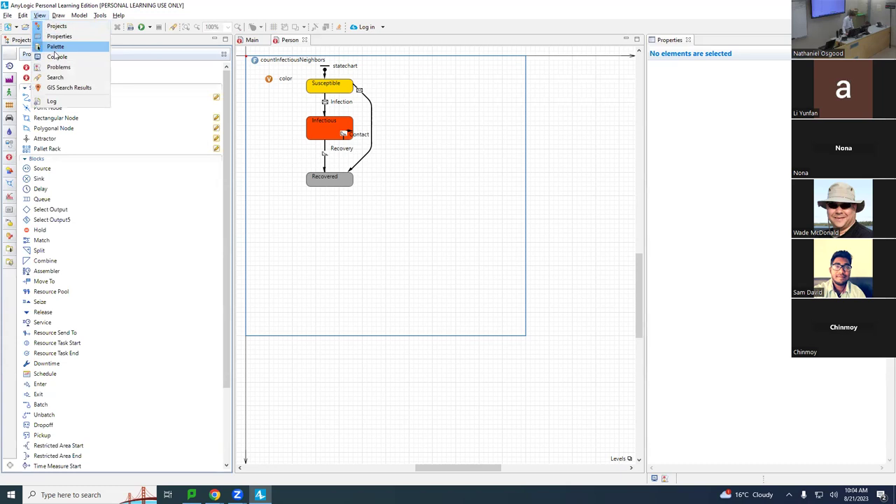
pyautogui.press('Return')
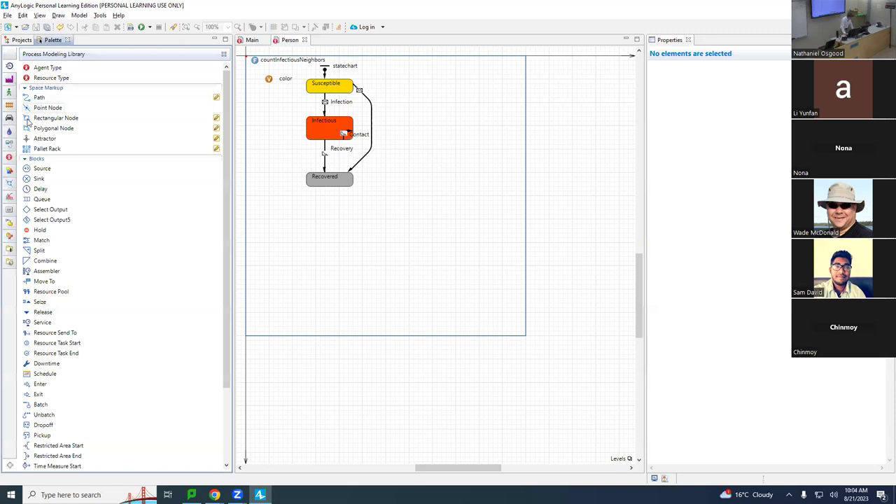
pyautogui.moveTo(8, 161)
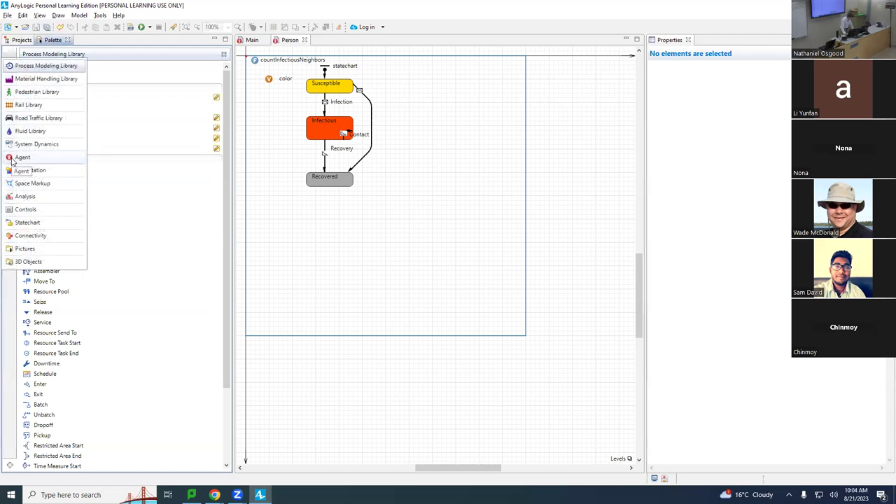
pyautogui.click(12, 160)
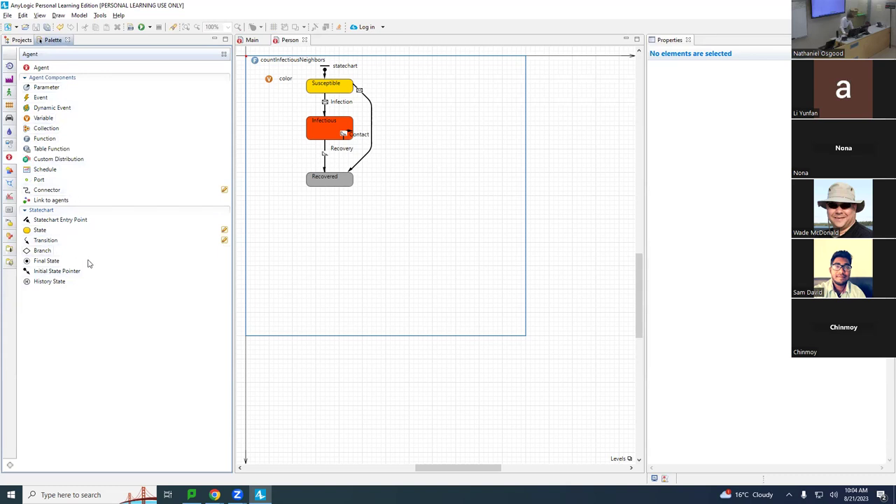
pyautogui.moveTo(88, 263)
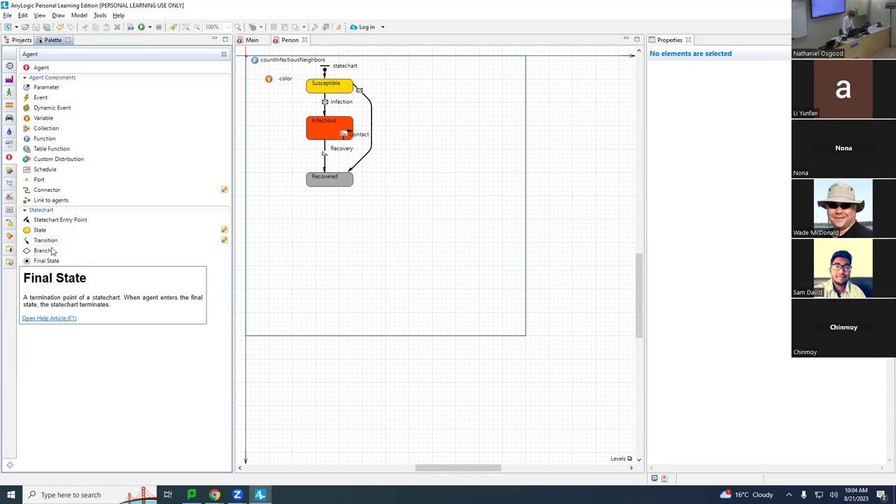
pyautogui.moveTo(42, 245)
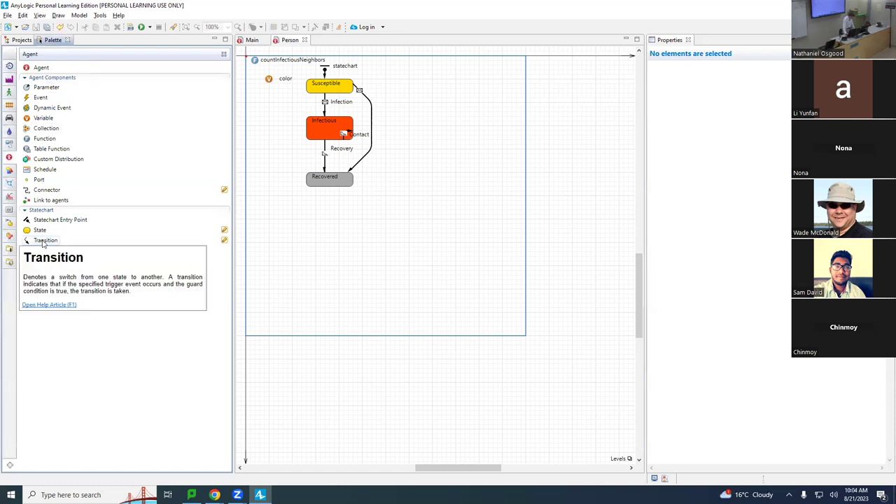
pyautogui.moveTo(43, 243); pyautogui.dragTo(325, 207)
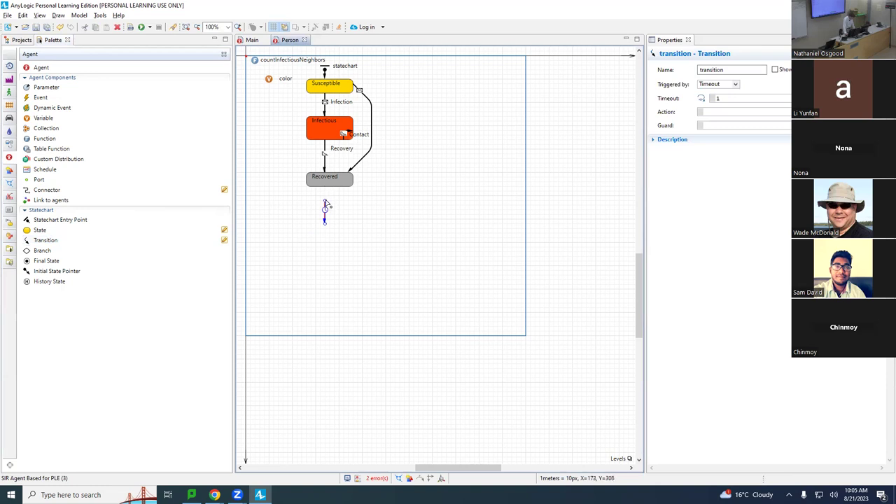
pyautogui.moveTo(324, 206); pyautogui.dragTo(323, 187)
pyautogui.click(323, 187)
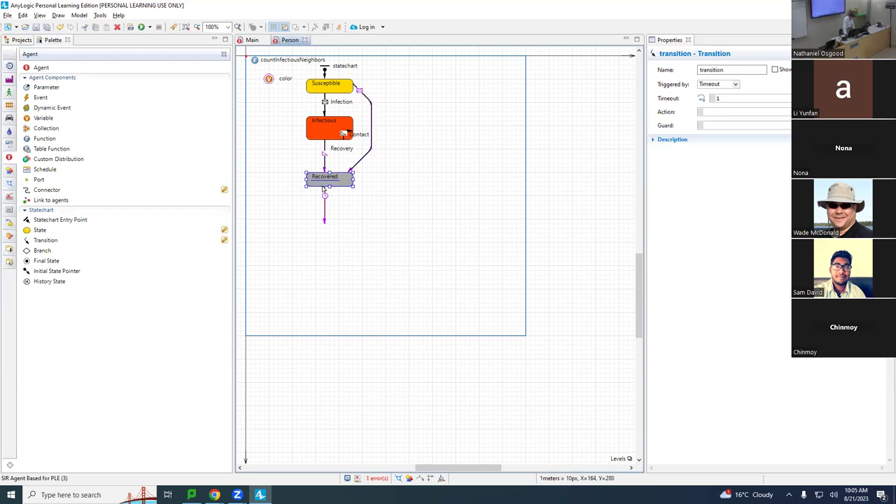
pyautogui.click(324, 195)
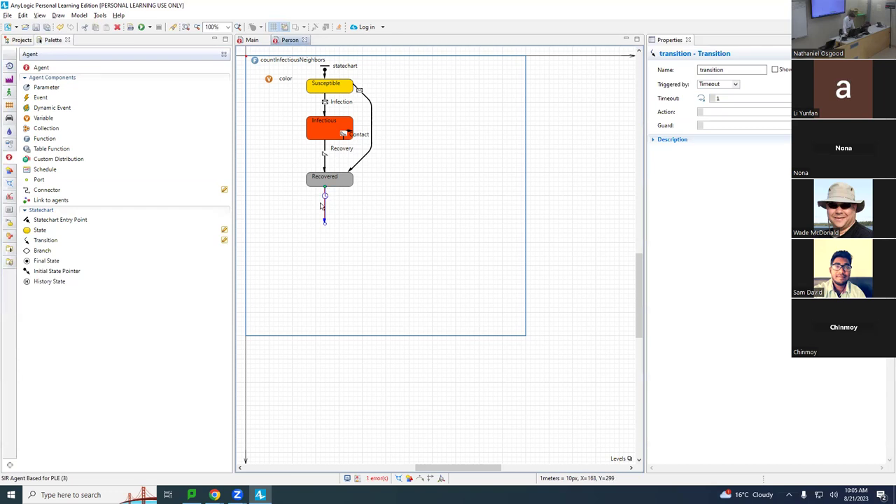
pyautogui.moveTo(324, 222); pyautogui.dragTo(316, 94)
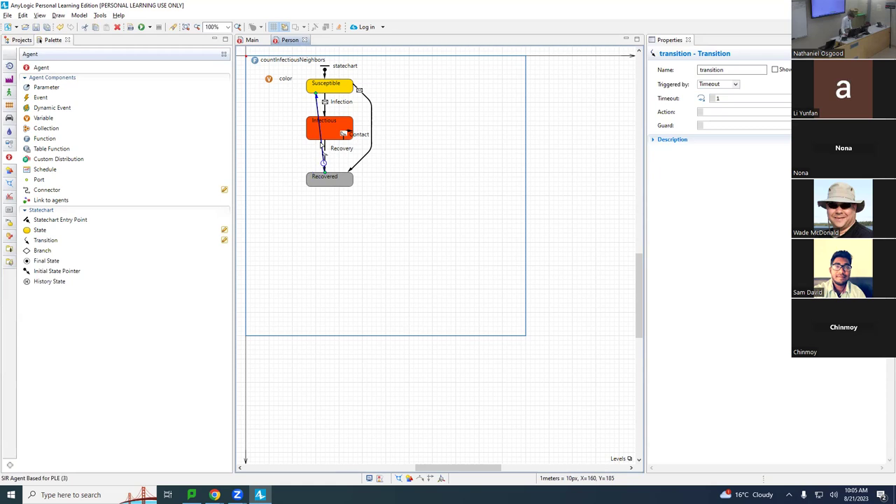
pyautogui.press('Escape')
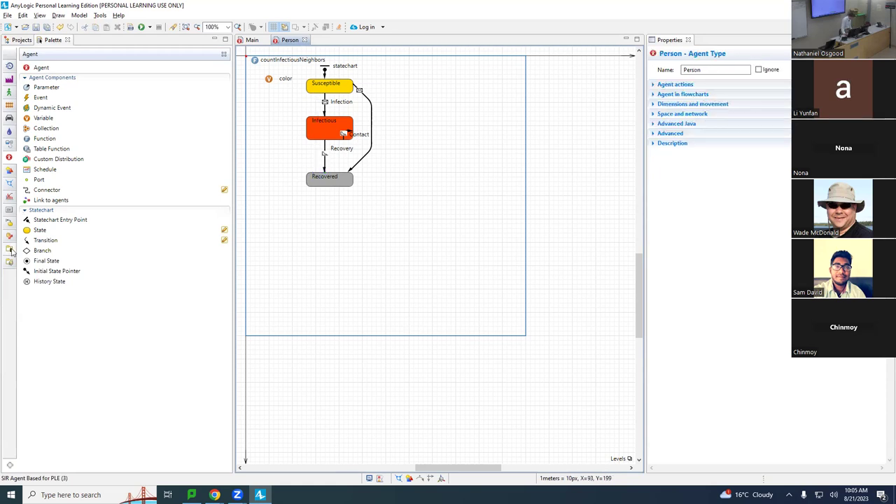
# Step: Draw a new transition from Recovered up to Susceptible and bend it to the left
pyautogui.click(37, 241)
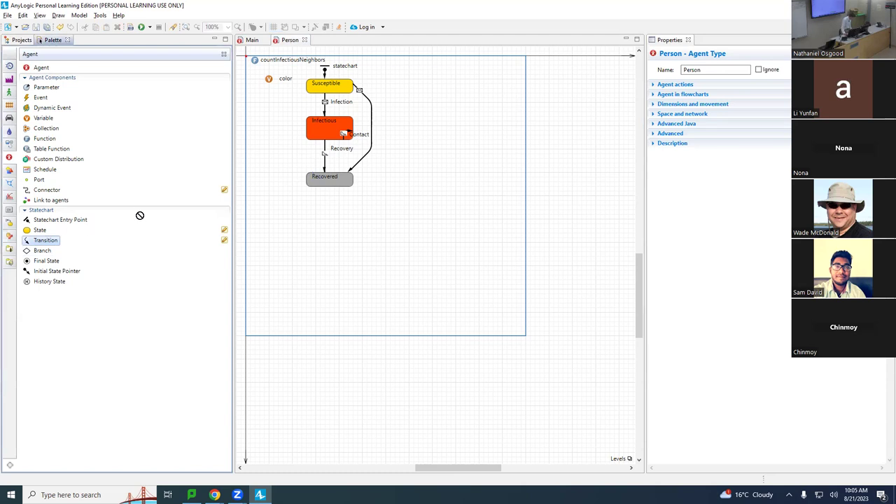
pyautogui.moveTo(145, 213); pyautogui.dragTo(316, 94)
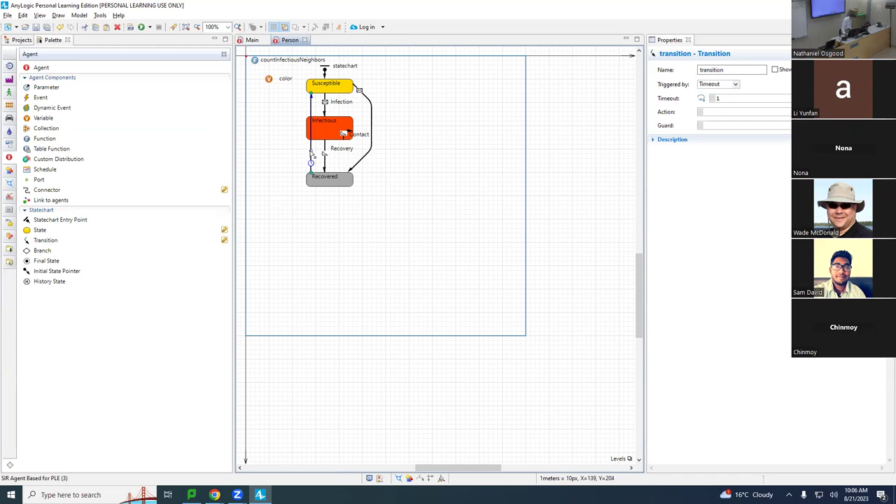
pyautogui.moveTo(311, 152); pyautogui.dragTo(292, 148)
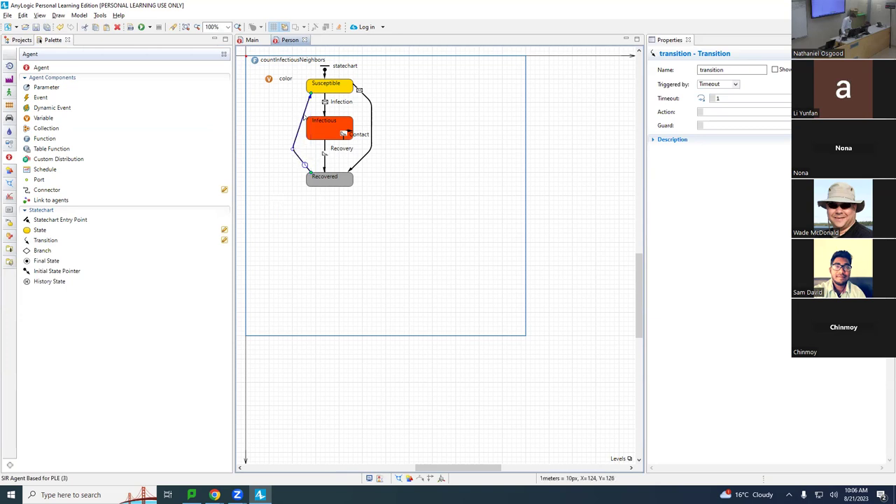
pyautogui.click(342, 133)
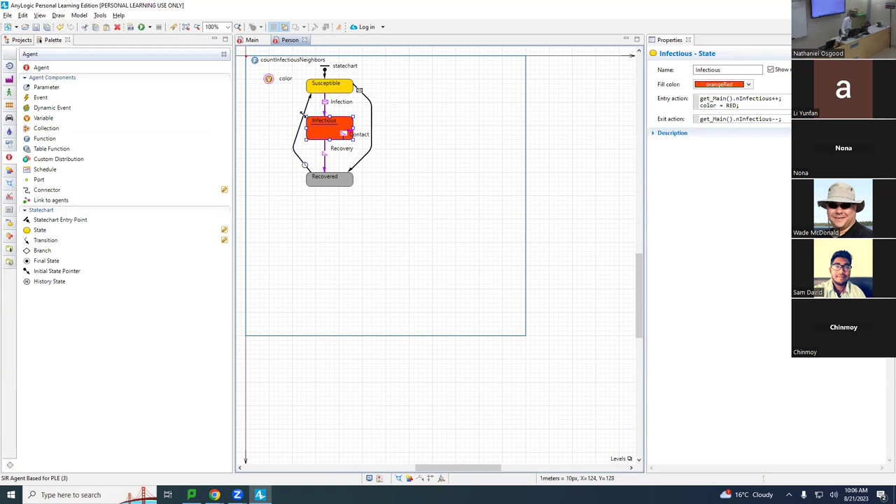
# Step: Pull the transition's bend further left of Infectious, undoing an accidental extra bend point
pyautogui.click(301, 120)
pyautogui.moveTo(301, 120); pyautogui.dragTo(292, 118)
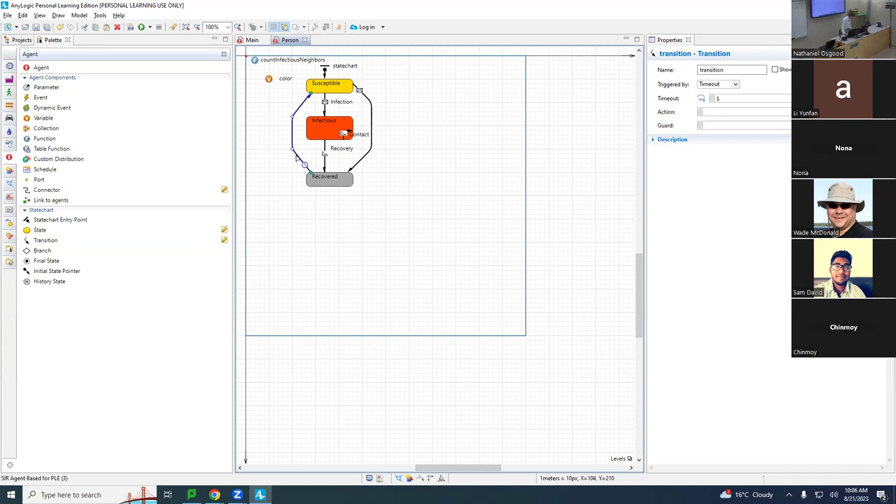
pyautogui.moveTo(297, 157); pyautogui.dragTo(273, 172)
pyautogui.hotkey('ctrl', 'z')
pyautogui.click(352, 202)
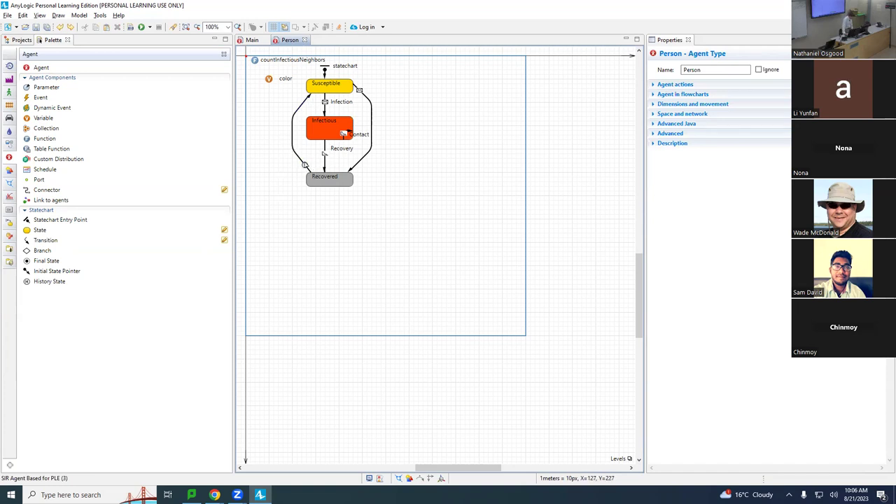
pyautogui.click(300, 161)
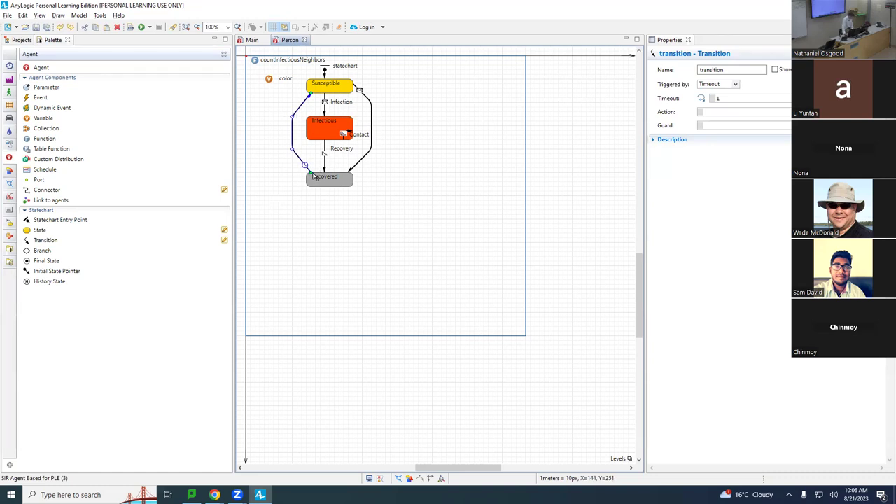
# Step: Rename the Recovered-to-Susceptible transition 'waningOfImmunity' and show its name on the chart
pyautogui.click(447, 142)
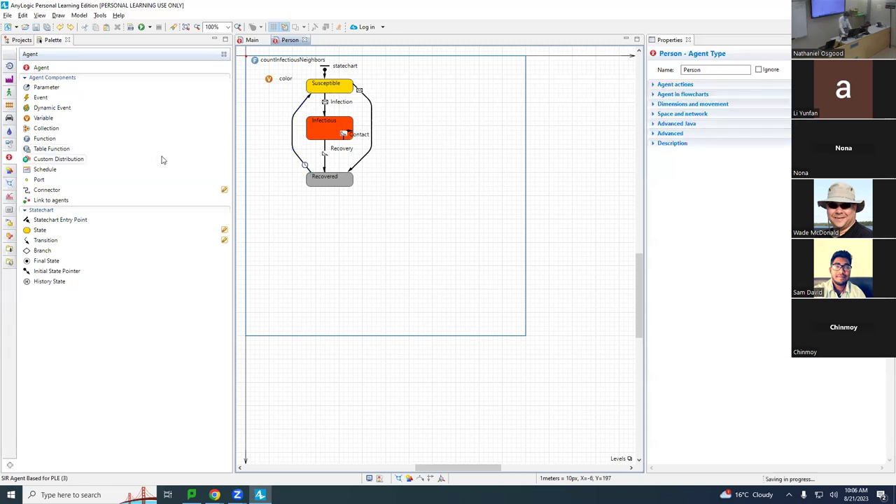
pyautogui.click(292, 127)
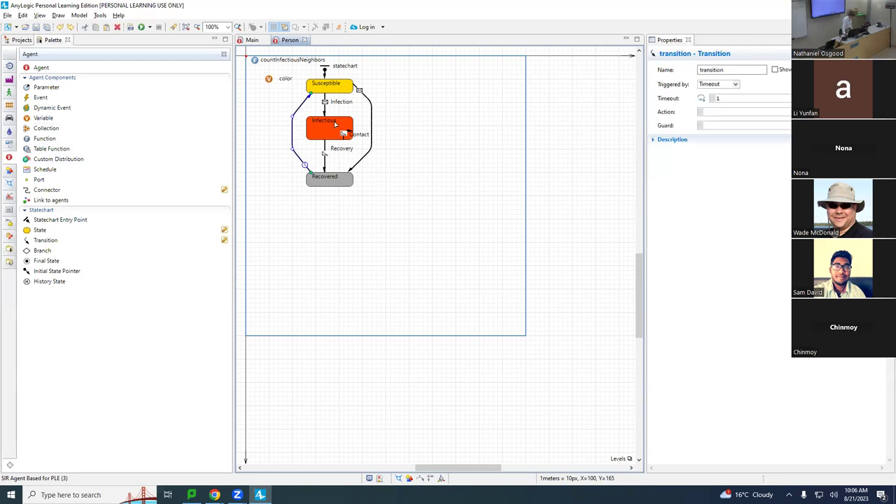
pyautogui.click(714, 69)
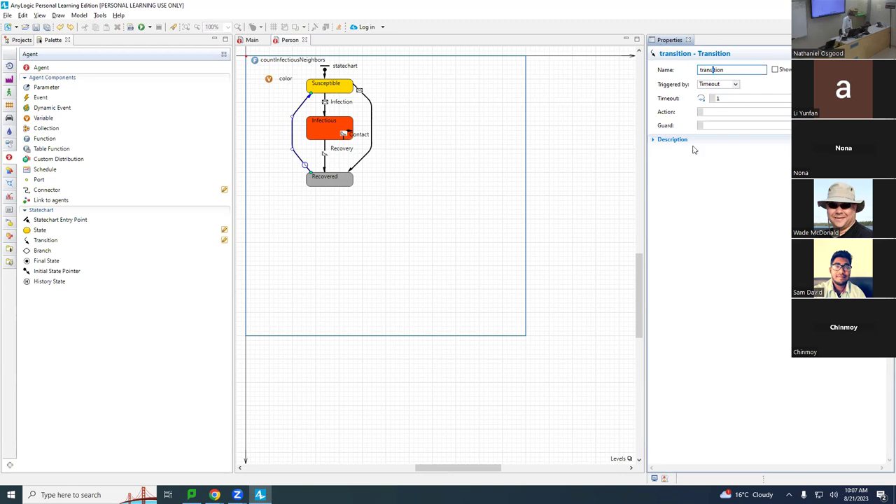
pyautogui.doubleClick(721, 69)
pyautogui.write('waningOfImmunity')
pyautogui.click(774, 69)
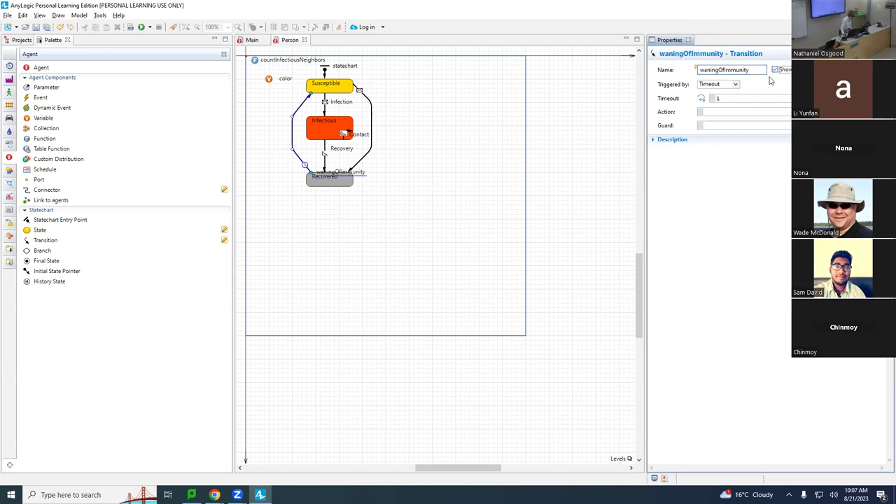
# Step: Place the waningOfImmunity label beside its arc and set the timeout to 90
pyautogui.moveTo(356, 179); pyautogui.dragTo(280, 139)
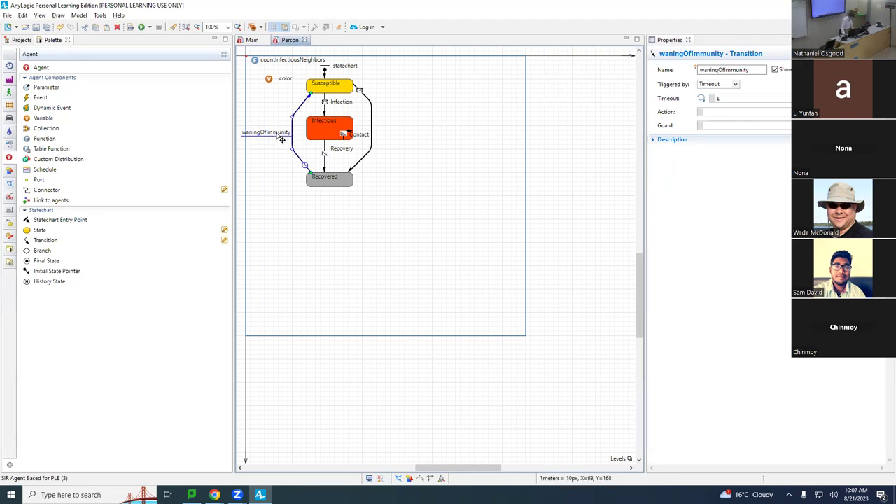
pyautogui.moveTo(280, 133); pyautogui.dragTo(284, 109)
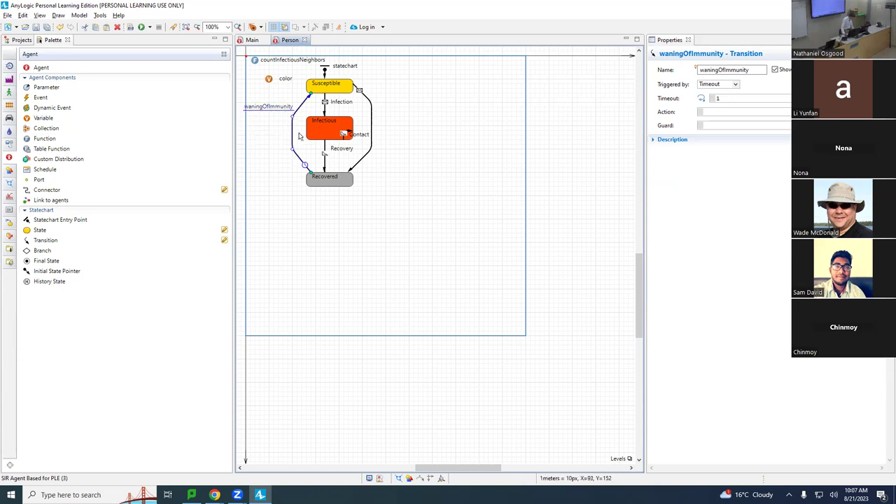
pyautogui.click(728, 100)
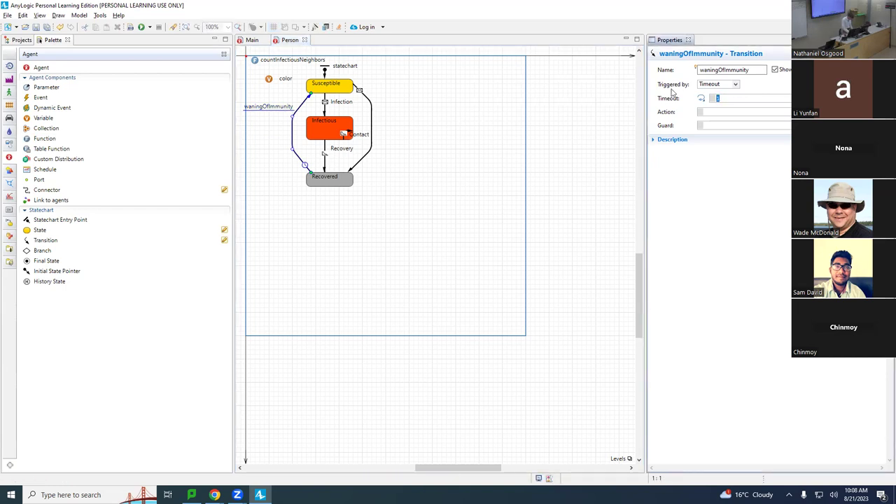
pyautogui.write('90')
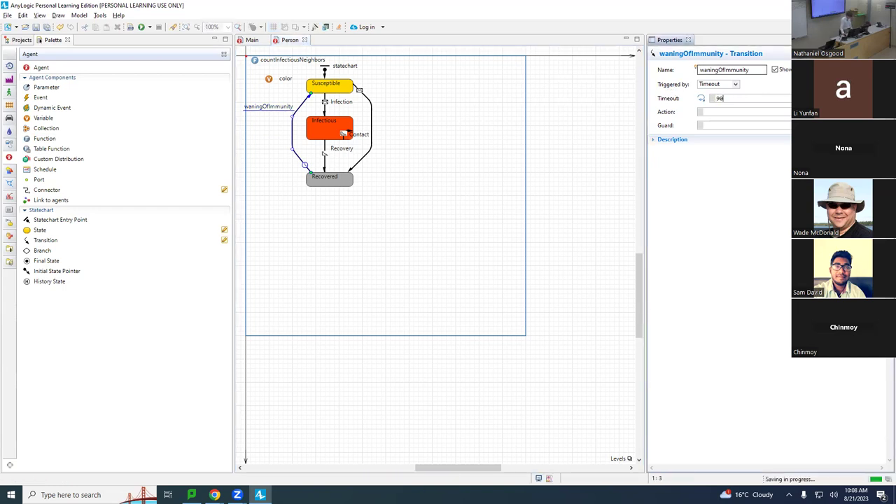
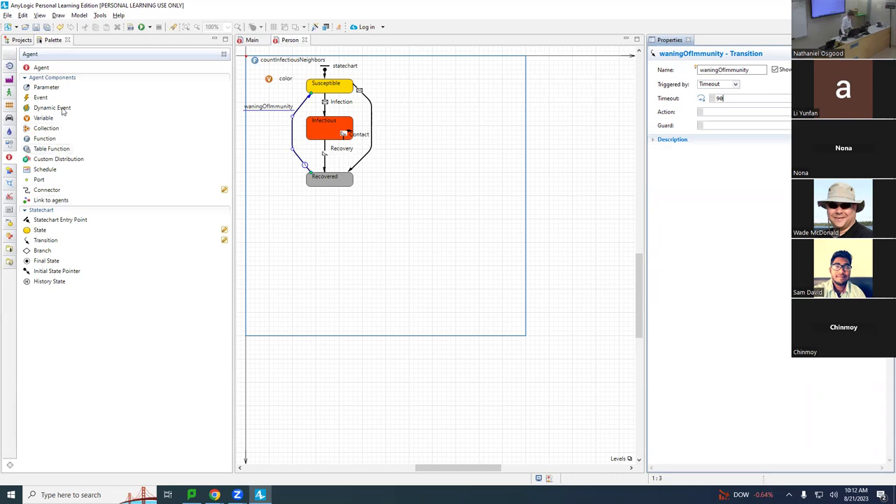
# Step: Run the Baseline: Main experiment from the Projects tree
pyautogui.click(20, 39)
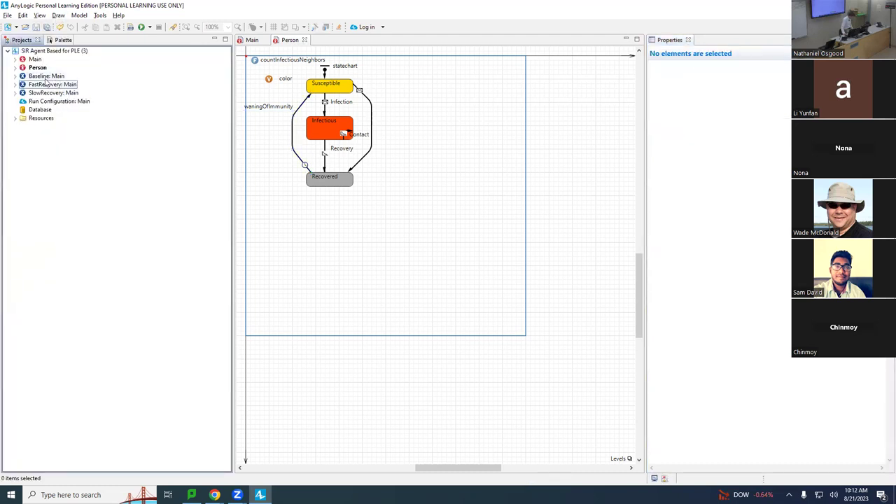
pyautogui.rightClick(46, 77)
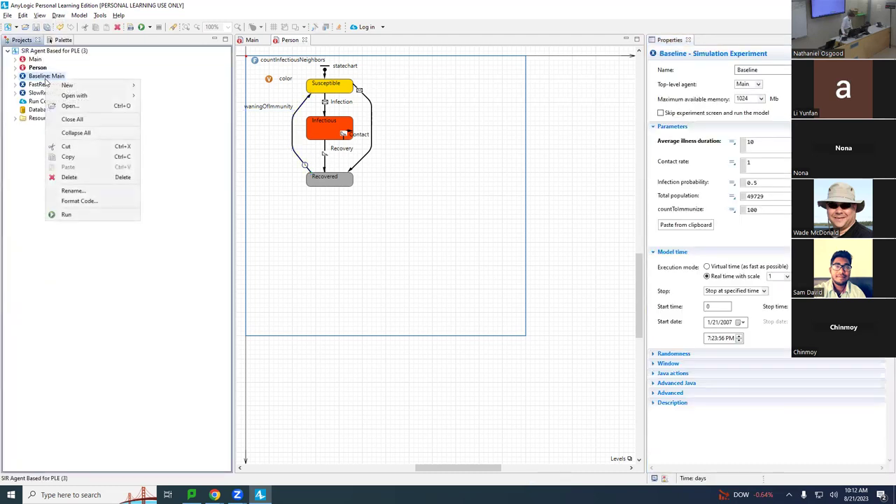
pyautogui.click(67, 215)
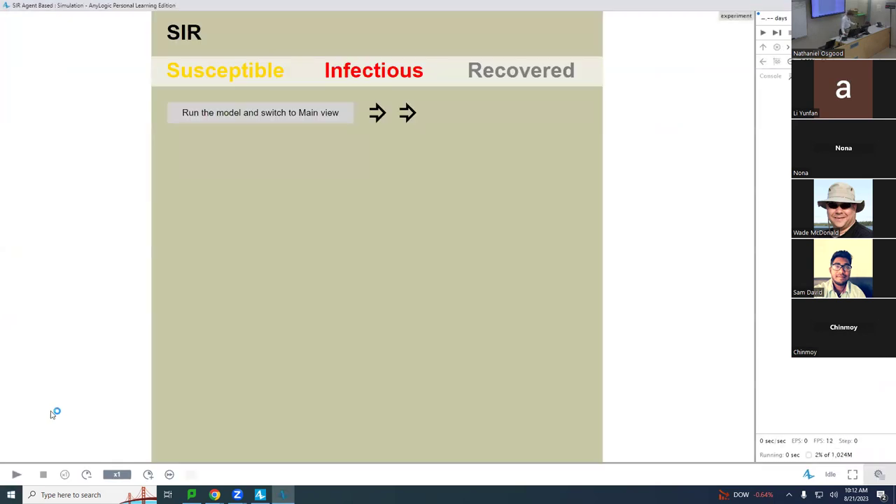
# Step: Start the Baseline run and switch to the Main view with the population grid and counts
pyautogui.click(284, 117)
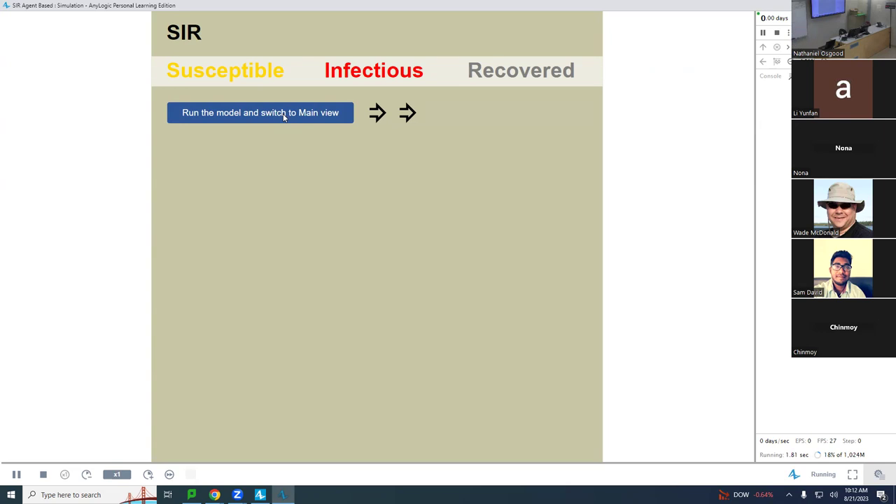
pyautogui.click(284, 118)
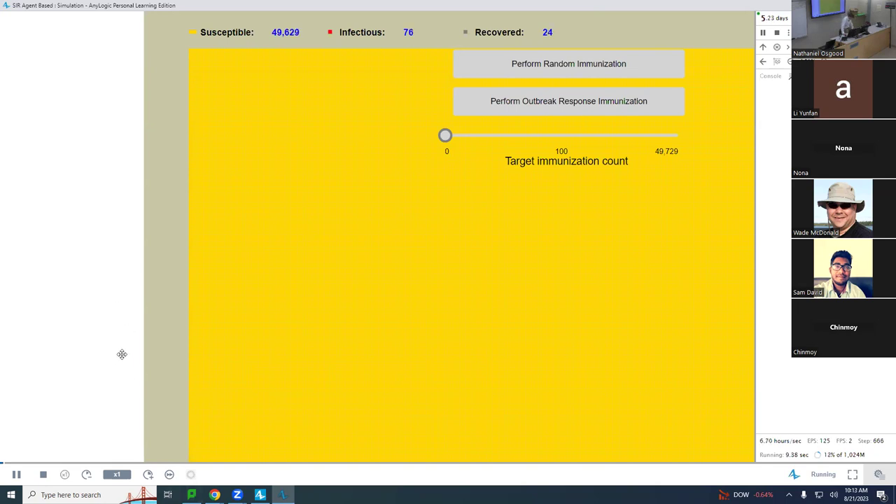
# Step: Pan the model view and let the Baseline run advance while toggling the developer panel
pyautogui.moveTo(122, 355); pyautogui.dragTo(104, 296)
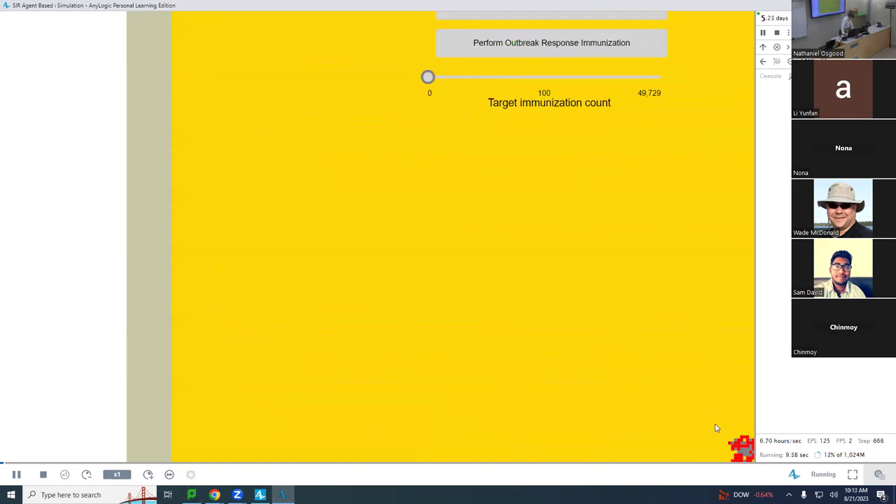
pyautogui.scroll(-3, 753, 434)
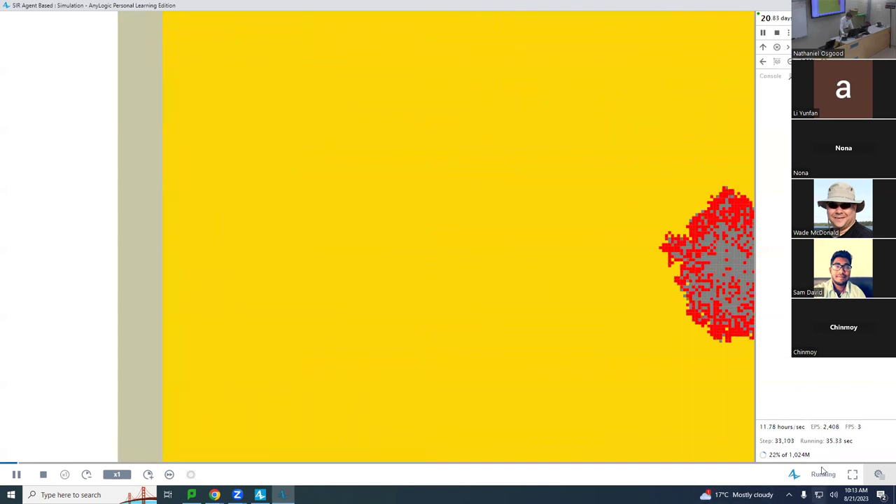
pyautogui.click(880, 475)
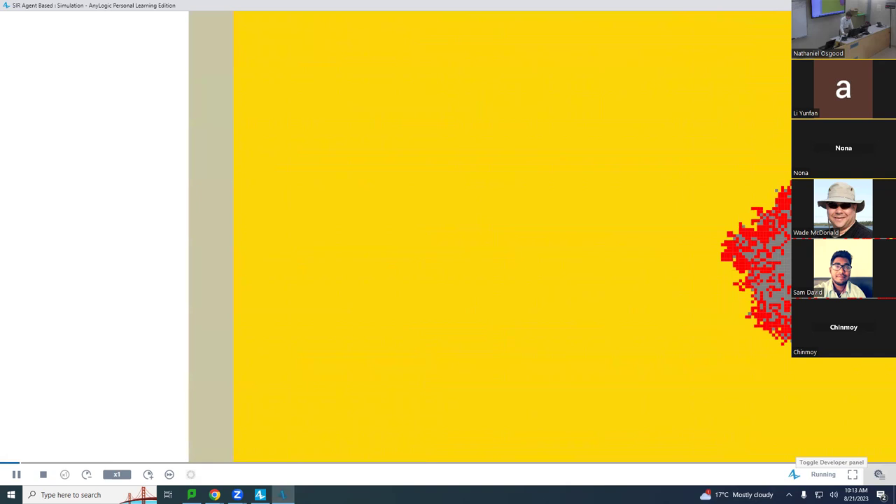
pyautogui.click(879, 474)
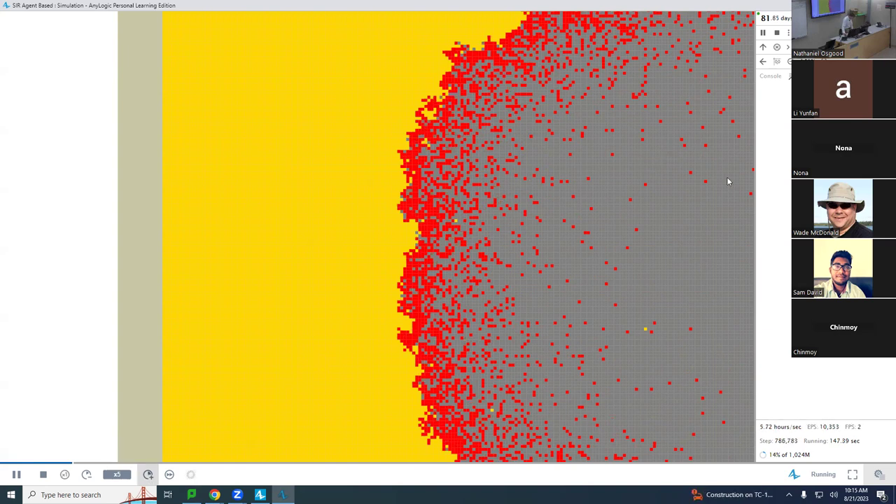
# Step: Slow the simulation from x5 to x2 and let it run to about 232 days
pyautogui.click(86, 474)
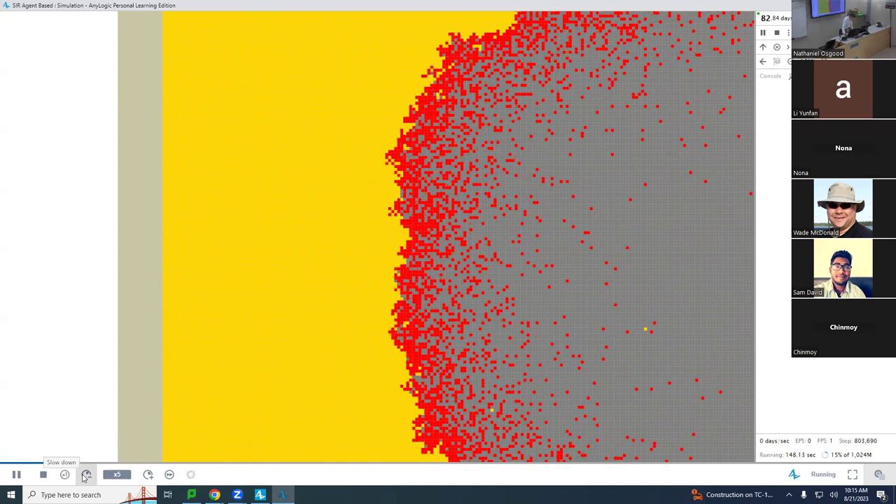
pyautogui.click(85, 474)
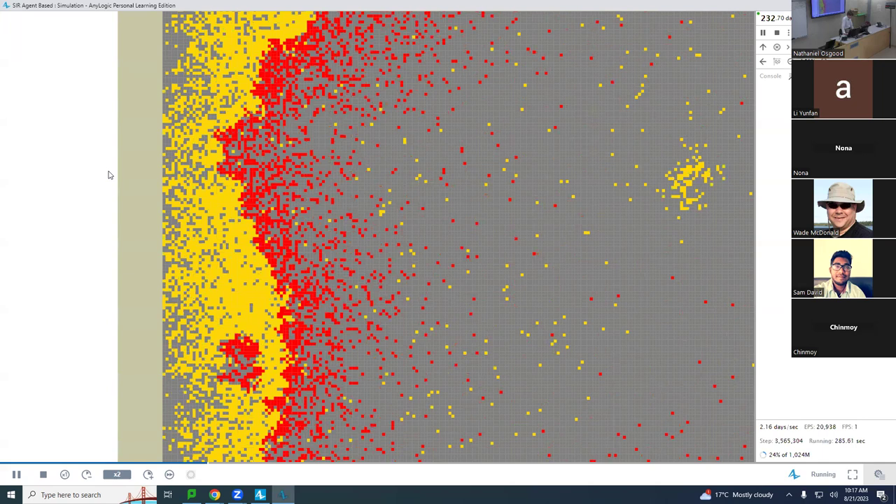
# Step: Scroll up to the SIR time plot, then back down to the grid and counters
pyautogui.scroll(3, 107, 272)
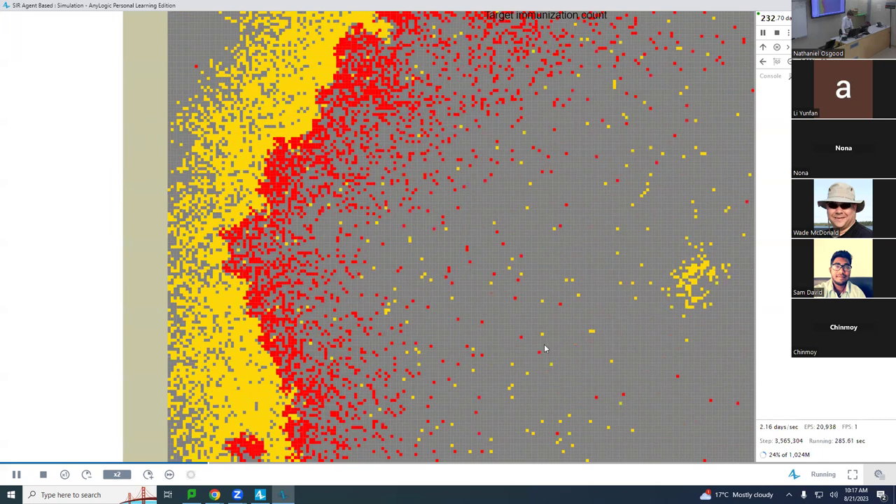
pyautogui.scroll(3, 616, 354)
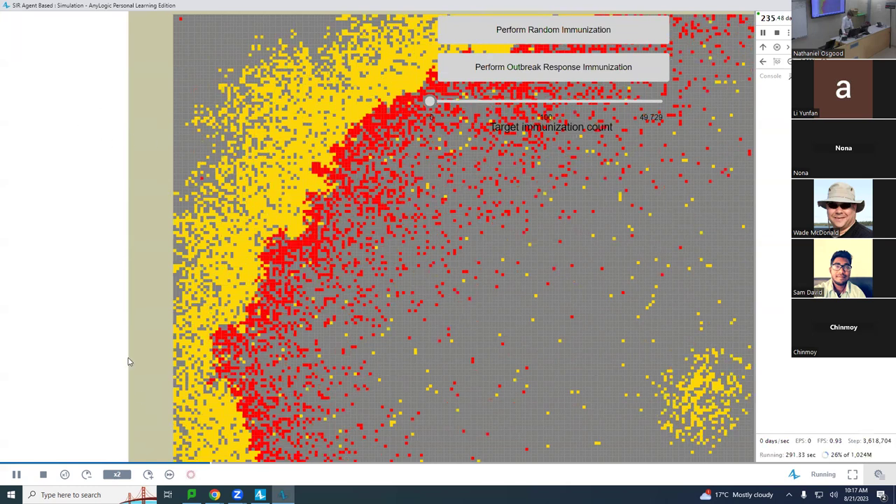
pyautogui.scroll(7, 106, 240)
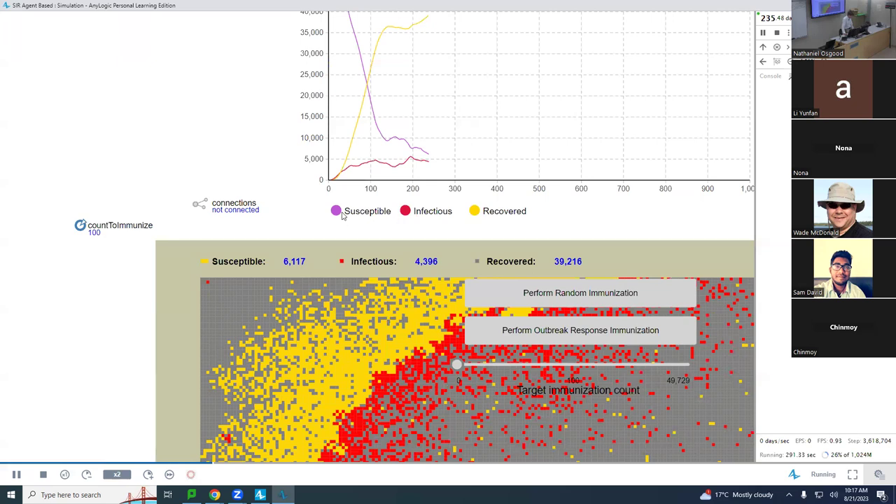
pyautogui.scroll(5, 404, 222)
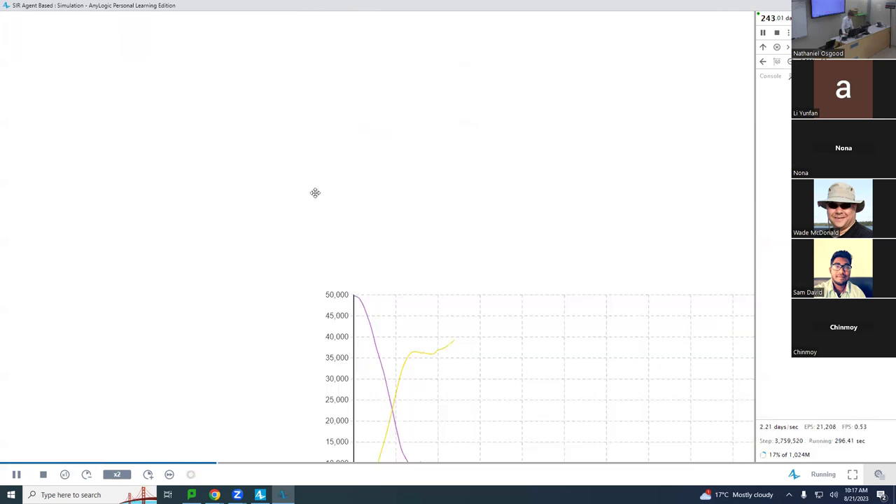
pyautogui.scroll(-3, 339, 395)
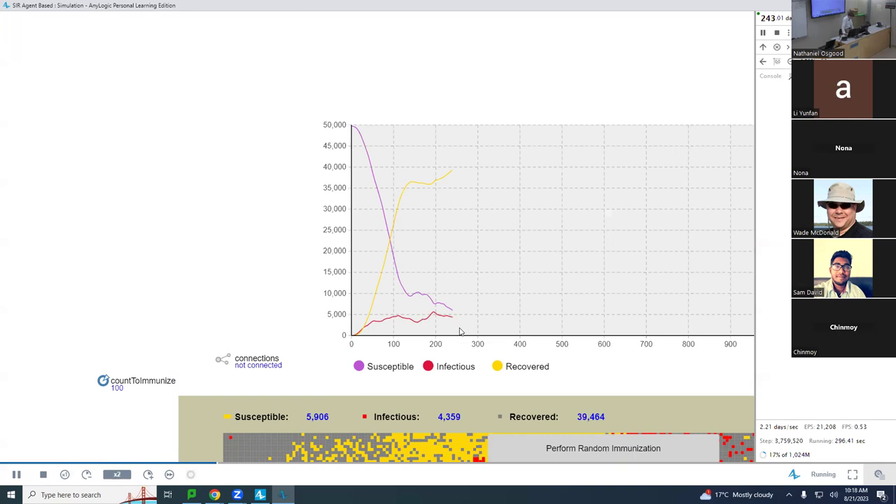
pyautogui.scroll(-6, 458, 334)
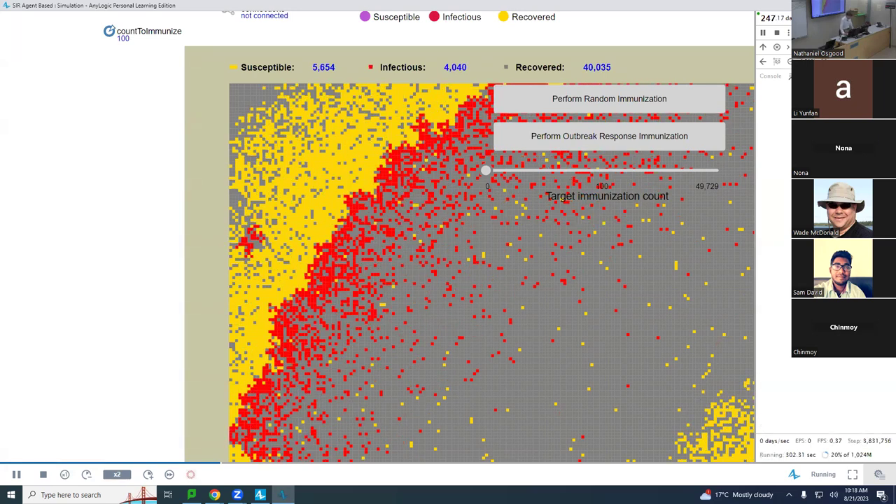
# Step: Close the simulation and inspect the waningOfImmunity transition's timeout of 90 in Person
pyautogui.click(883, 5)
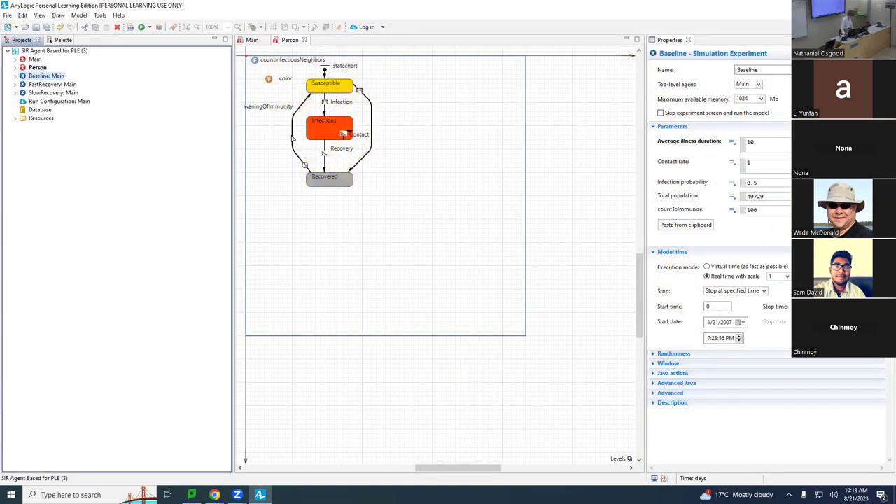
pyautogui.click(293, 137)
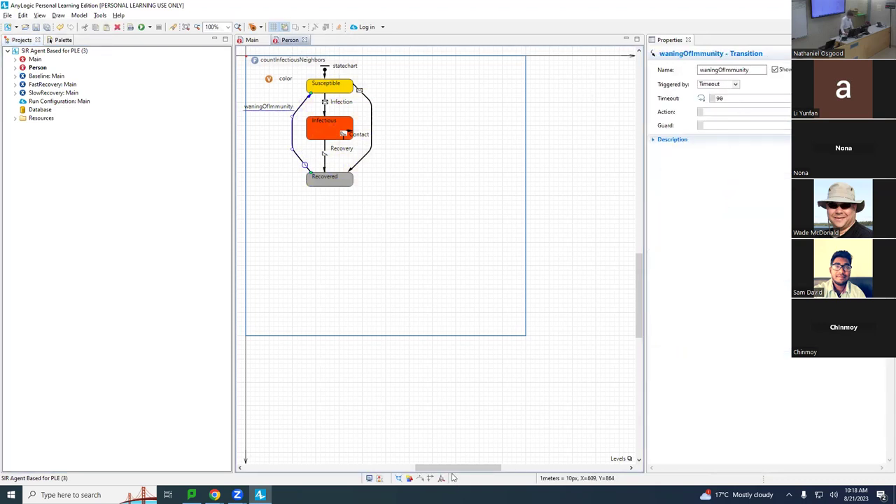
pyautogui.moveTo(442, 470); pyautogui.dragTo(367, 470)
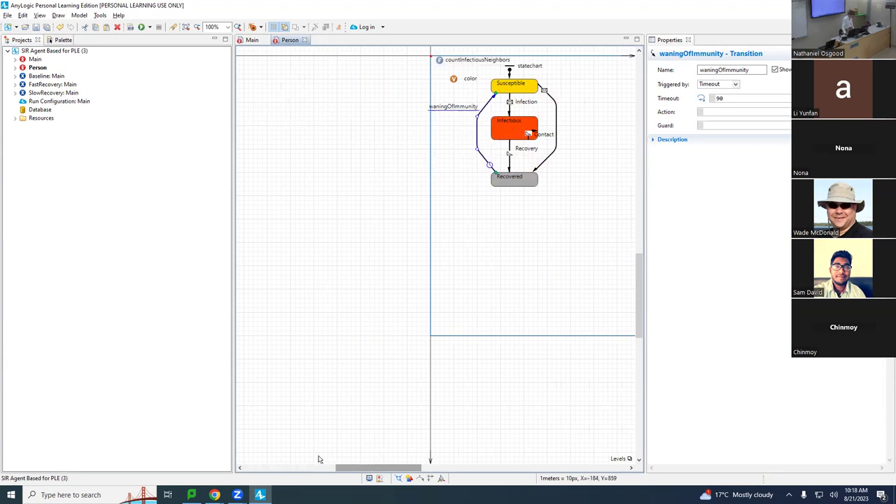
# Step: Show the Main diagram, scrolled left to its parameters, count variables and people population
pyautogui.click(252, 41)
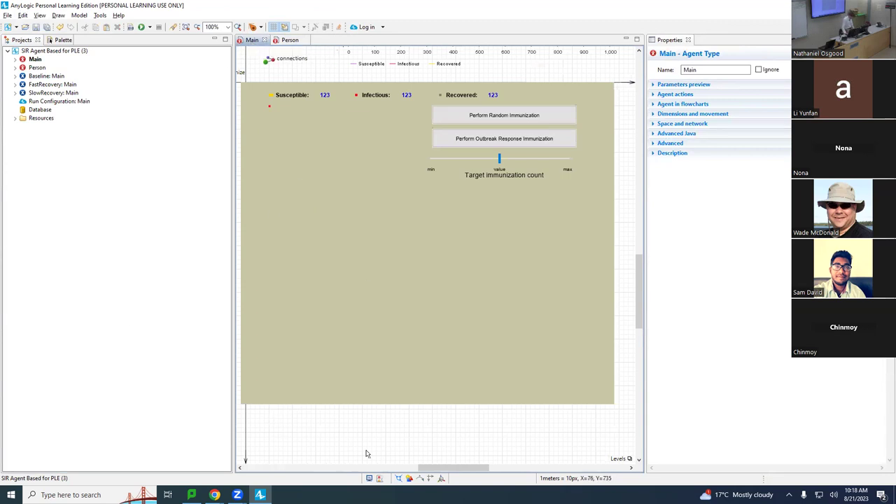
pyautogui.moveTo(429, 468); pyautogui.dragTo(335, 468)
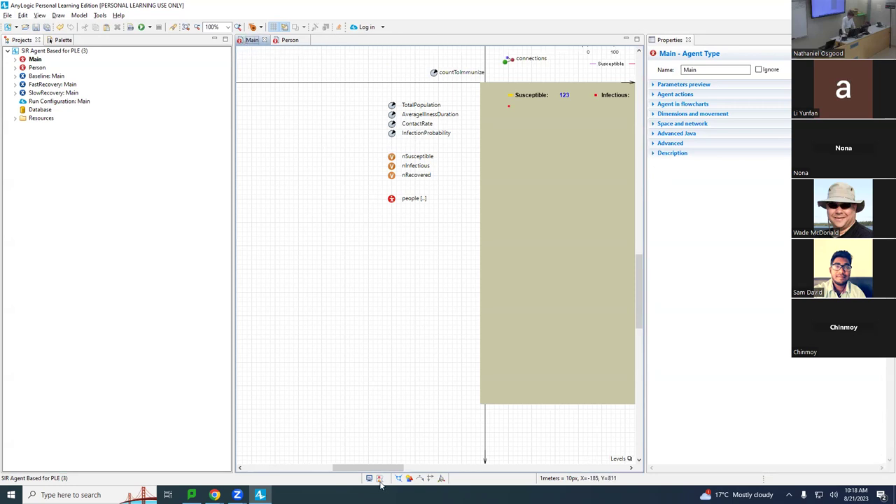
pyautogui.moveTo(381, 468); pyautogui.dragTo(387, 468)
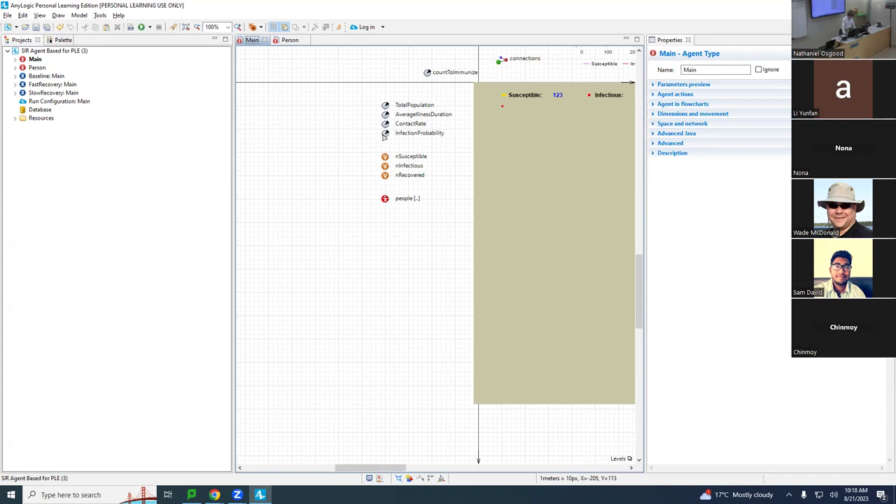
# Step: Add a new parameter from the Agent palette to Main below InfectionProbability
pyautogui.click(59, 41)
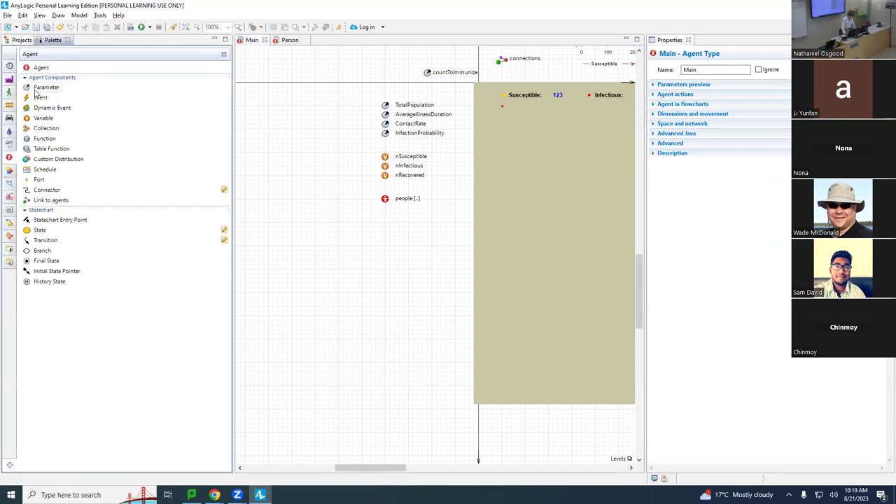
pyautogui.moveTo(35, 90); pyautogui.dragTo(385, 147)
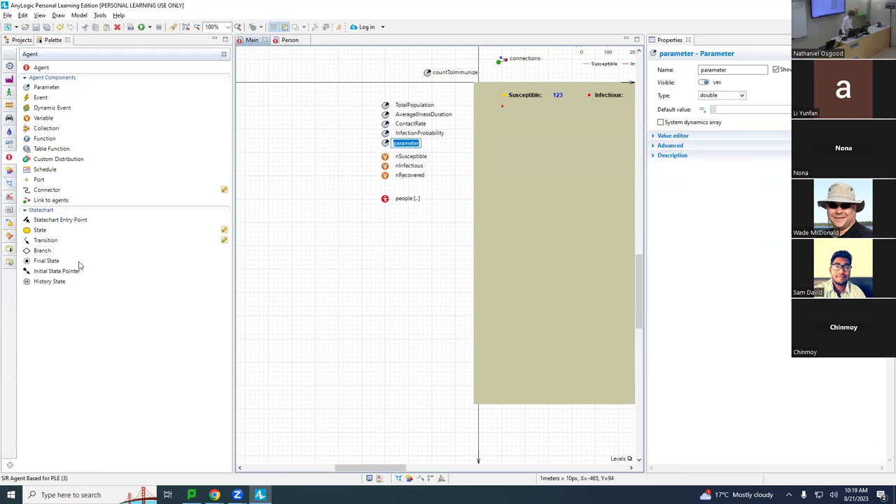
pyautogui.moveTo(11, 169)
pyautogui.moveTo(45, 93)
pyautogui.click(250, 42)
# Step: Rename the new parameter to ImmunityDuration
pyautogui.press('BackSpace')
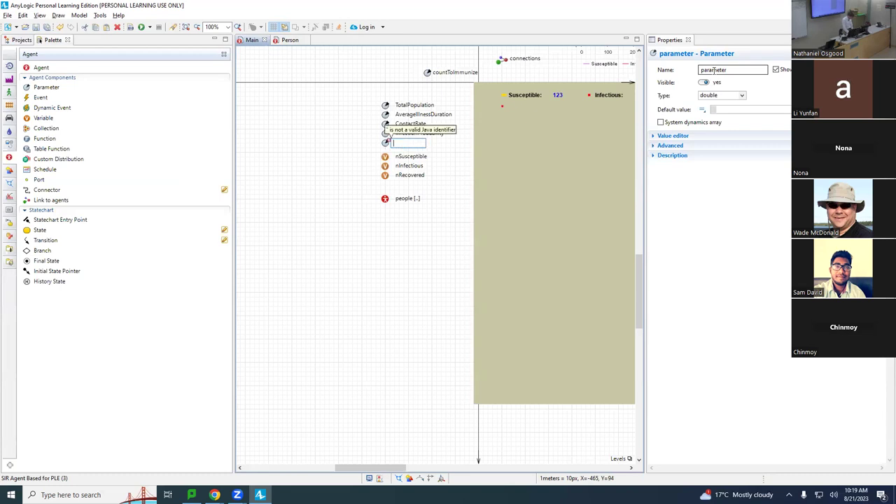
pyautogui.write('Cur')
pyautogui.press('BackSpace')
pyautogui.press('BackSpace')
pyautogui.press('BackSpace')
pyautogui.write('Immu')
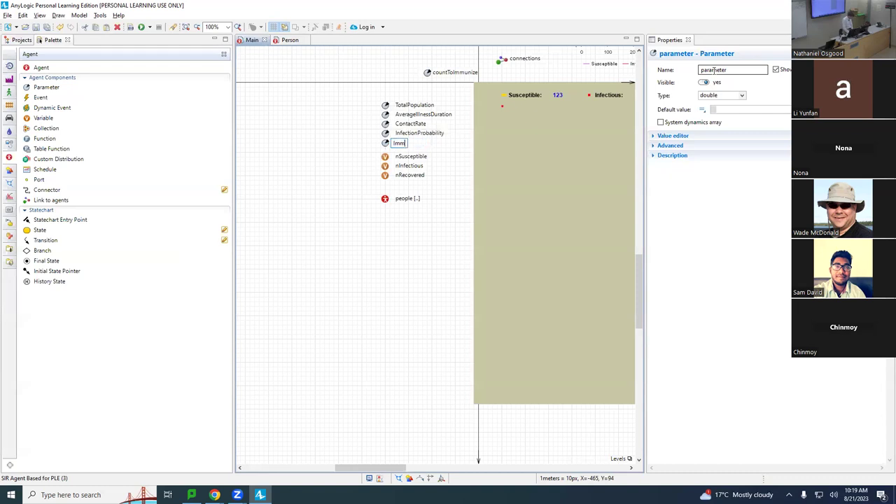
pyautogui.write('nityDuration')
pyautogui.press('Return')
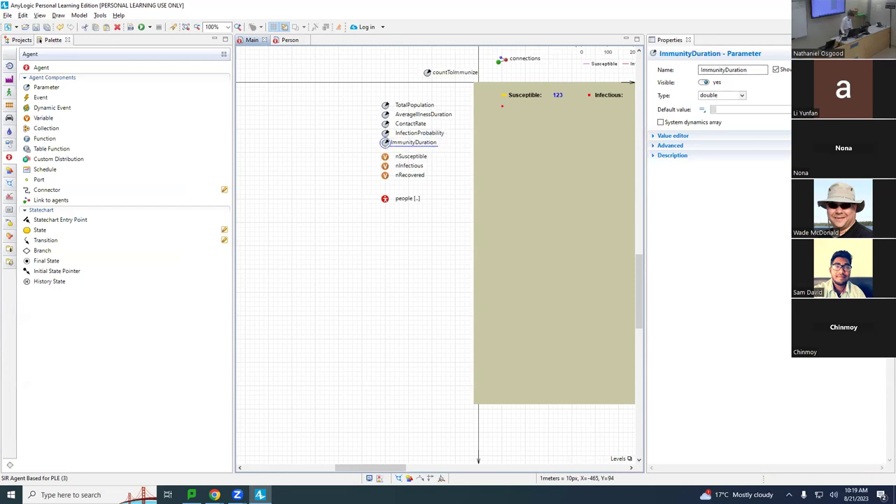
# Step: Set the parameter's default value to 90.0 and save the model
pyautogui.click(714, 70)
pyautogui.write('90.0')
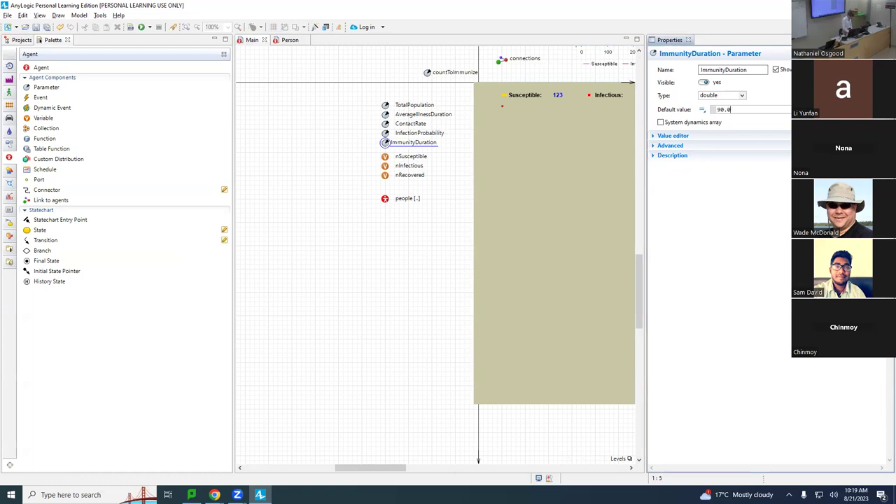
pyautogui.hotkey('ctrl', 's')
# Step: In the Person statechart, select waningOfImmunity and highlight its Timeout value 90
pyautogui.click(290, 40)
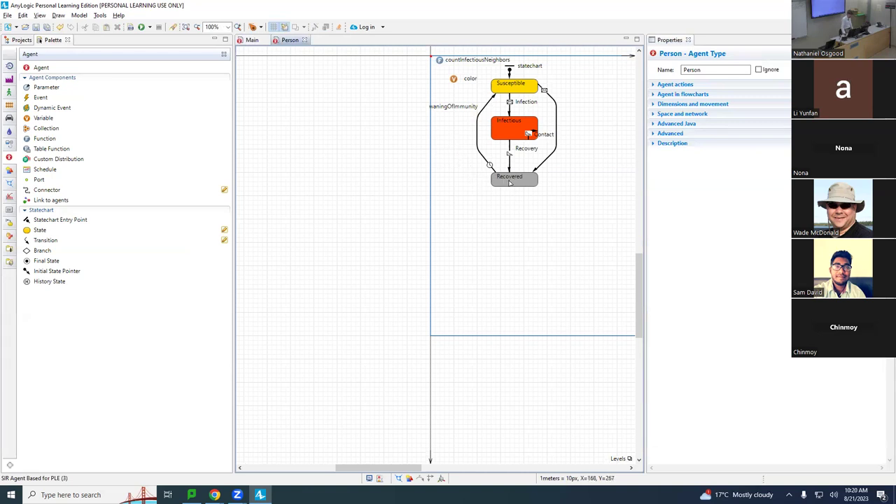
pyautogui.click(476, 141)
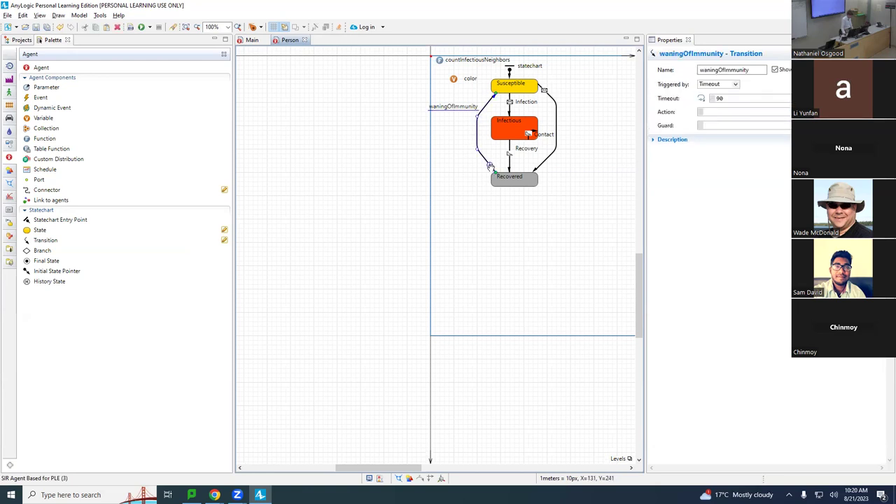
pyautogui.doubleClick(732, 99)
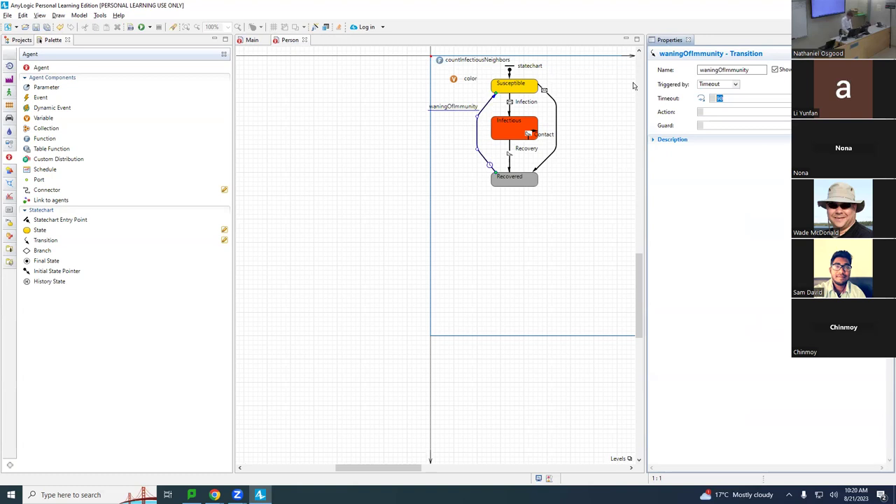
# Step: Enter main.ImmunityDuration as the timeout using code completion
pyautogui.write('main.Immuni')
pyautogui.hotkey('ctrl', 'space')
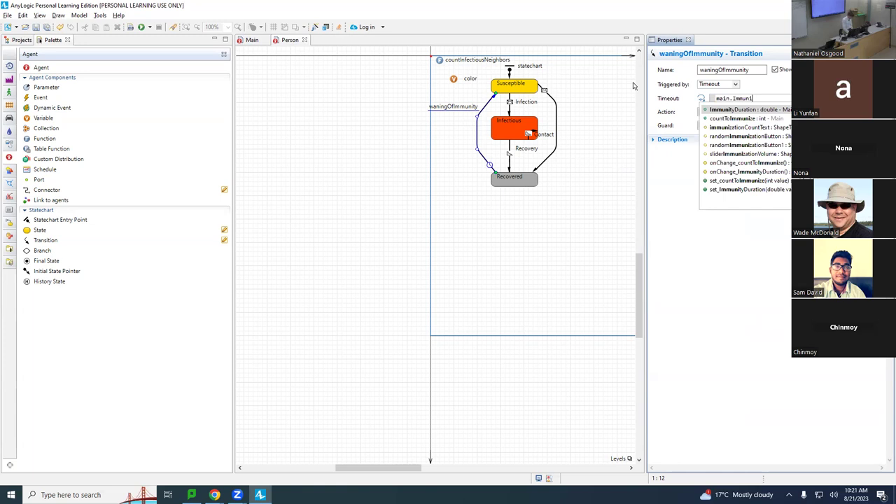
pyautogui.press('Return')
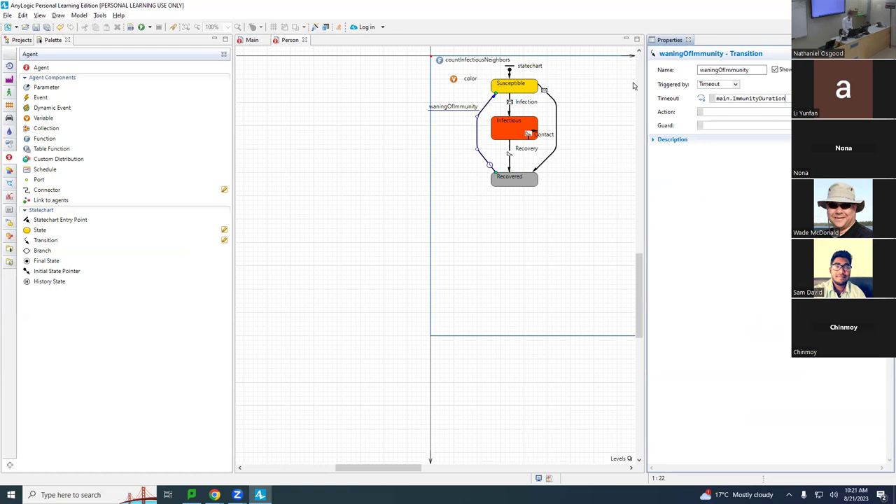
# Step: Retype the timeout as main.ImmunityDuration via completion and save the model
pyautogui.hotkey('ctrl', 'shift', 'Left')
pyautogui.hotkey('ctrl', 'shift', 'Left')
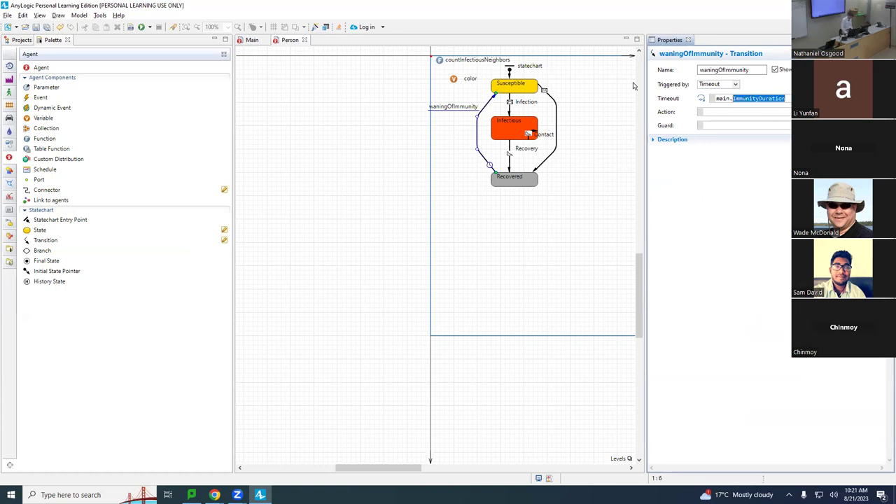
pyautogui.write('main.')
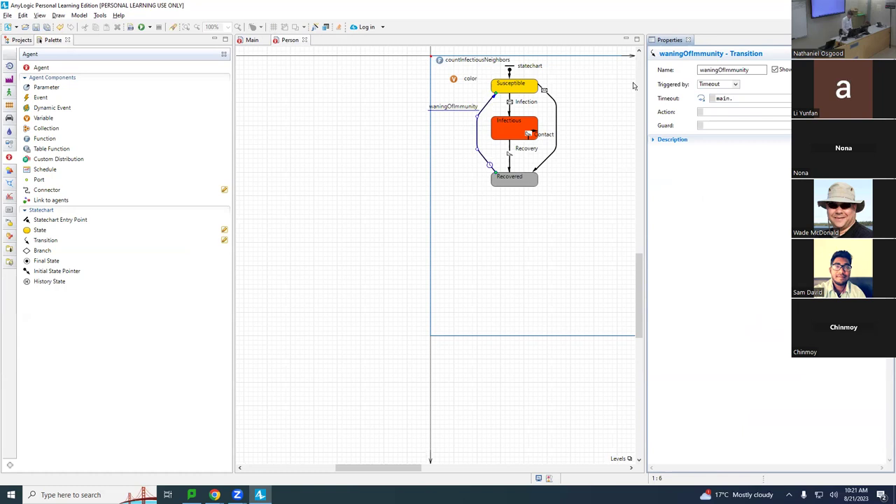
pyautogui.write('Imm')
pyautogui.hotkey('ctrl', 'space')
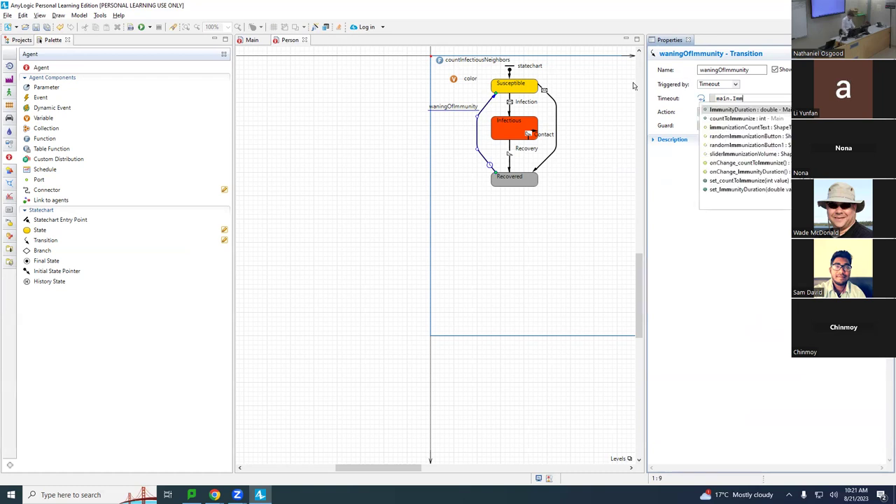
pyautogui.press('Down')
pyautogui.press('Down')
pyautogui.press('Down')
pyautogui.press('Down')
pyautogui.press('Down')
pyautogui.press('Up')
pyautogui.press('Up')
pyautogui.press('Up')
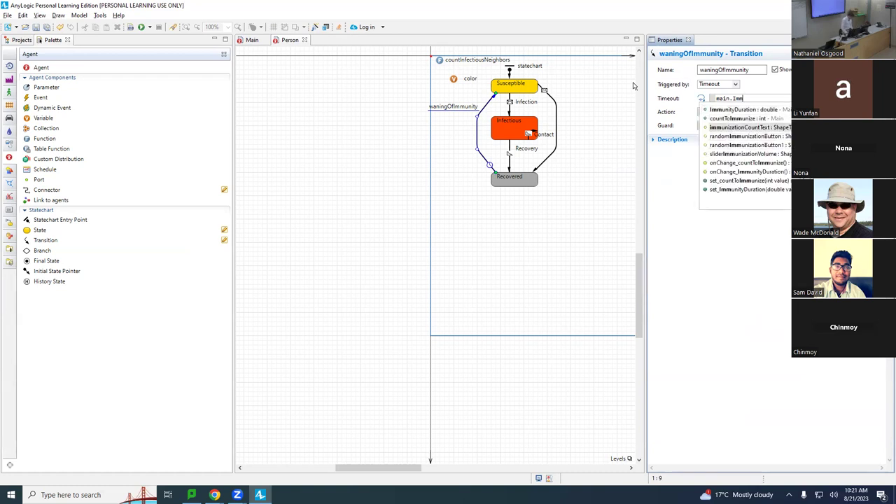
pyautogui.press('Up')
pyautogui.press('Up')
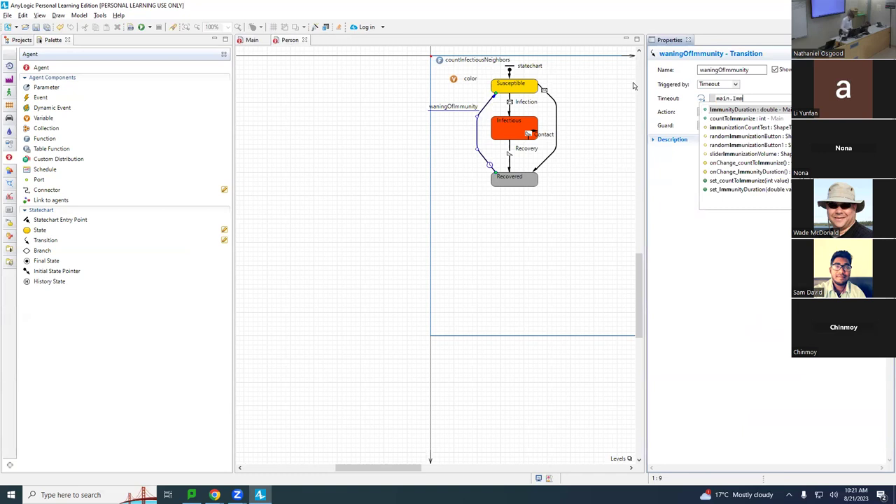
pyautogui.press('Return')
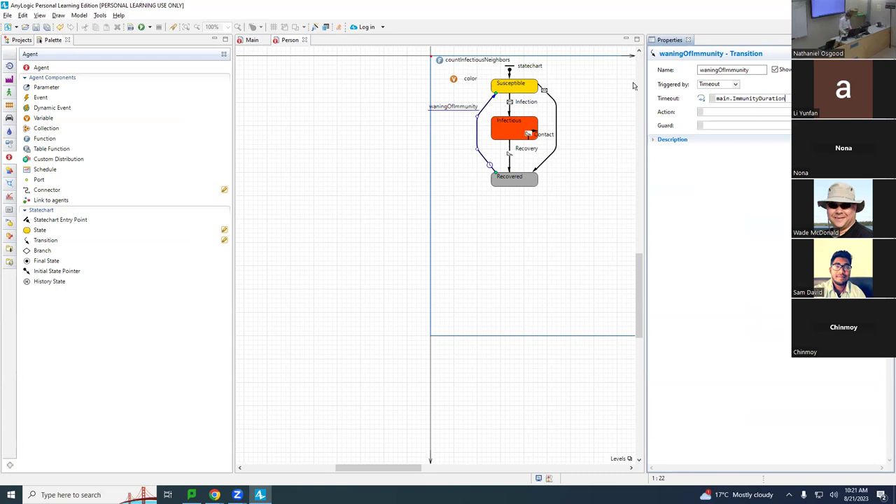
pyautogui.hotkey('ctrl', 's')
# Step: Copy the Baseline: Main experiment from the Projects tree
pyautogui.click(19, 39)
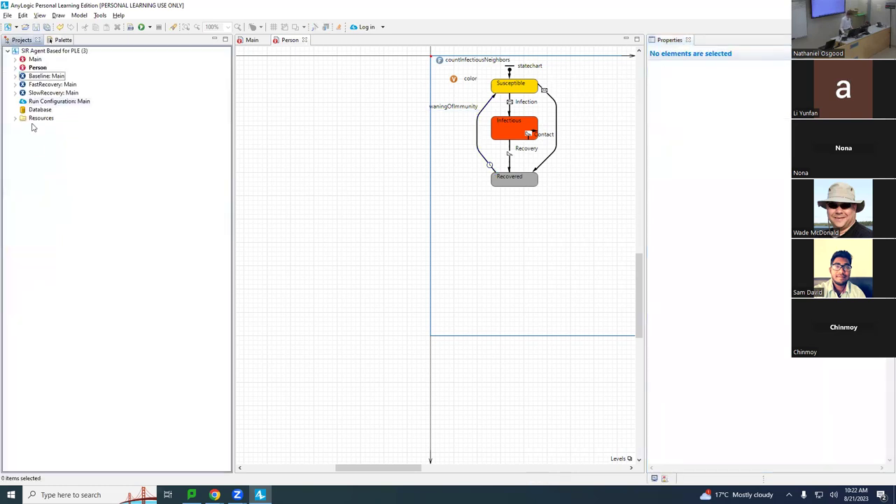
pyautogui.click(33, 78)
pyautogui.rightClick(32, 77)
pyautogui.press('Escape')
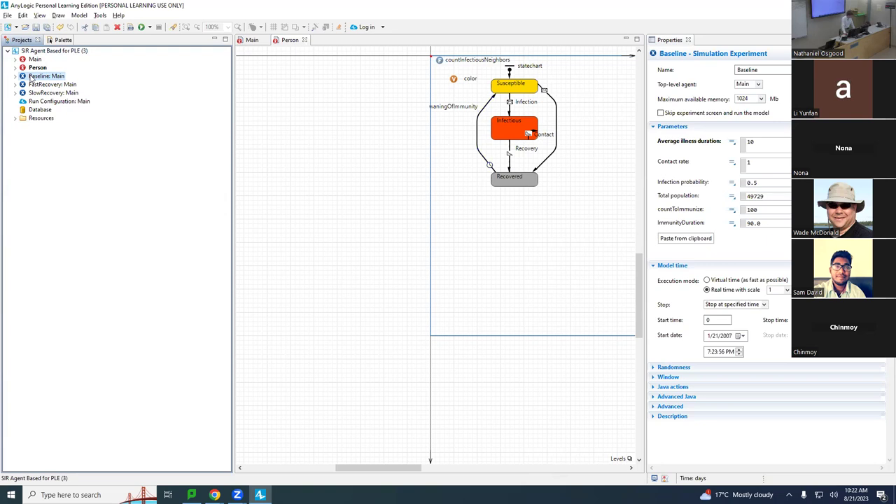
pyautogui.rightClick(32, 78)
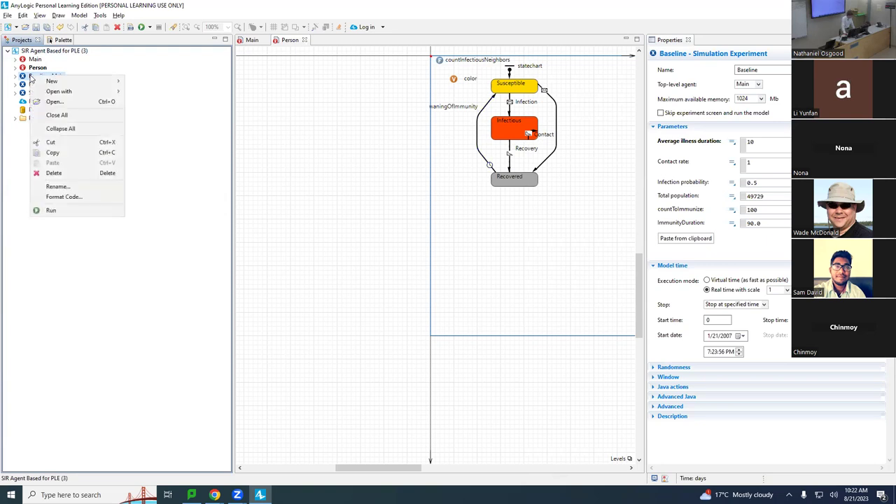
pyautogui.click(65, 152)
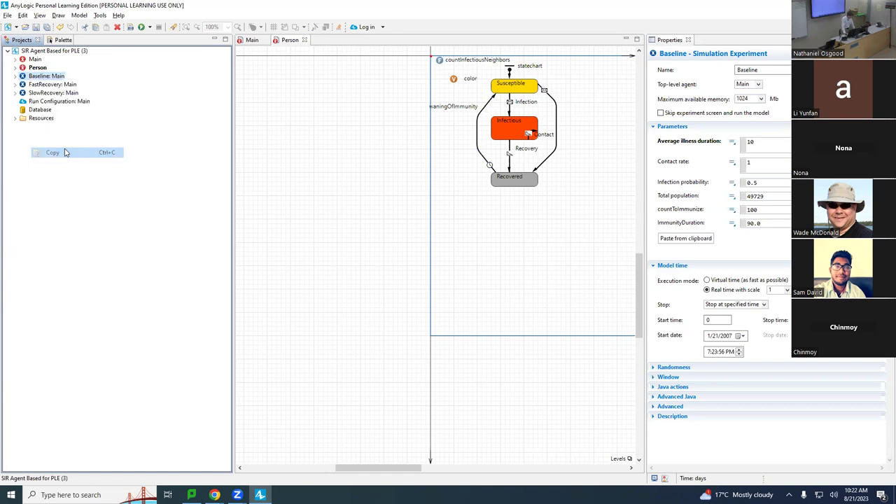
# Step: Copy Baseline again and paste it onto the project root, creating Baseline1
pyautogui.rightClick(62, 52)
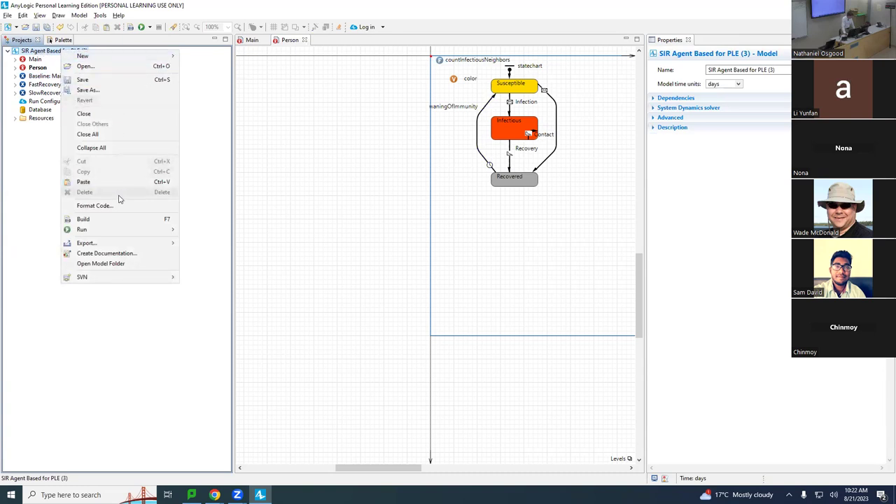
pyautogui.click(3, 184)
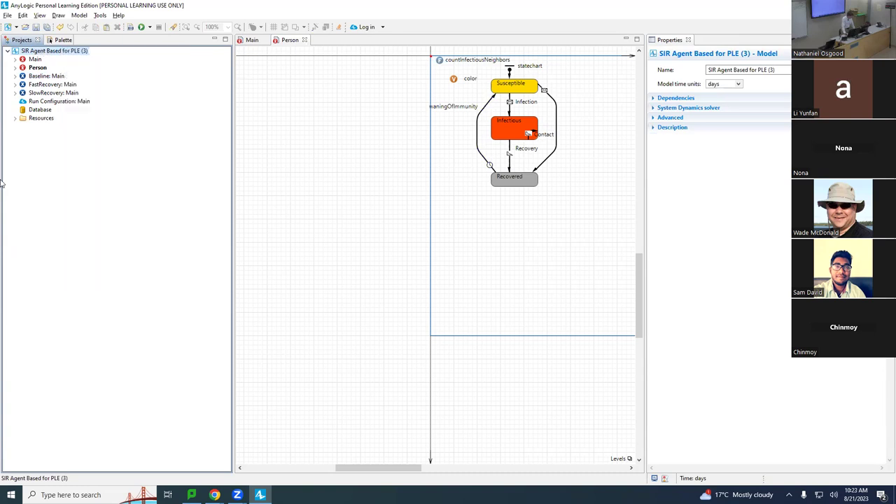
pyautogui.click(45, 77)
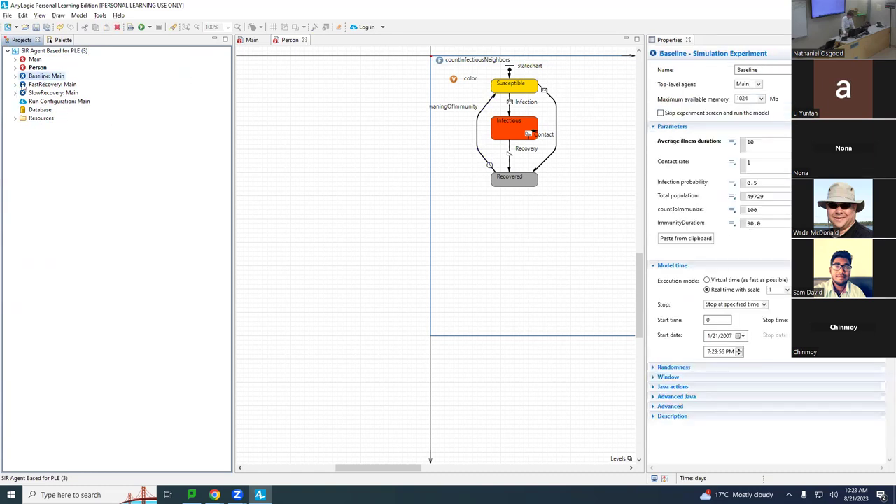
pyautogui.rightClick(27, 79)
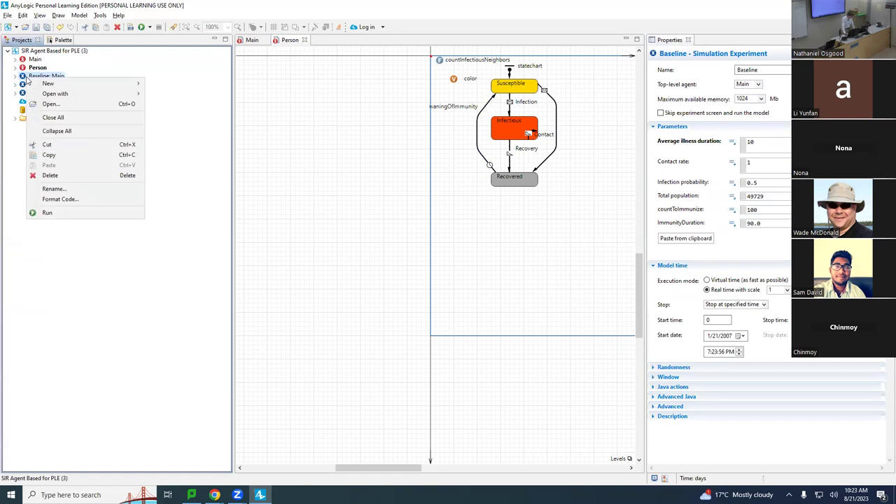
pyautogui.click(49, 155)
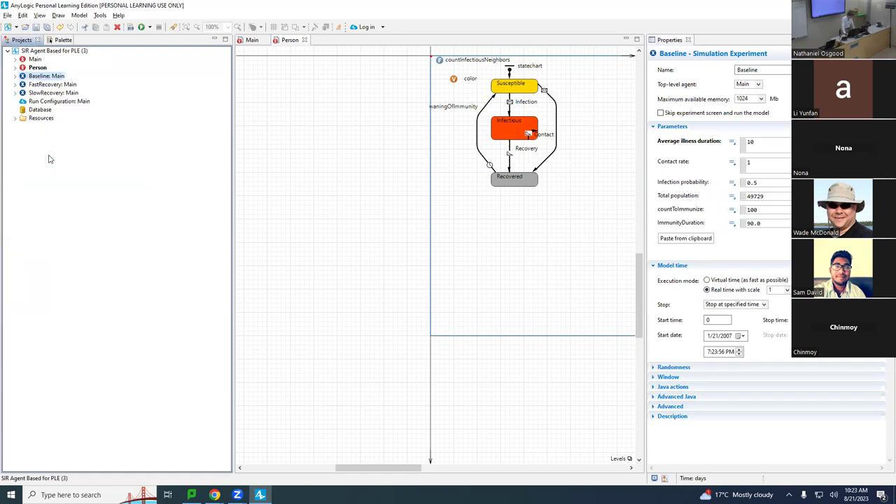
pyautogui.click(53, 52)
pyautogui.rightClick(54, 53)
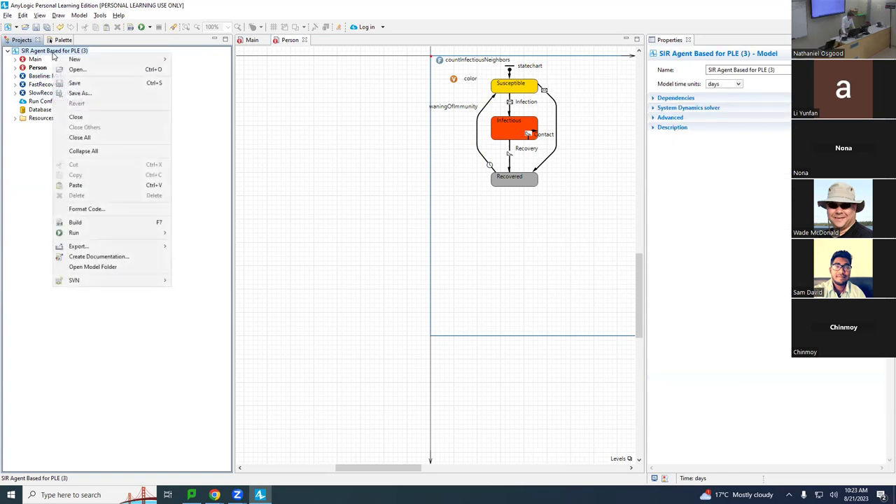
pyautogui.click(76, 185)
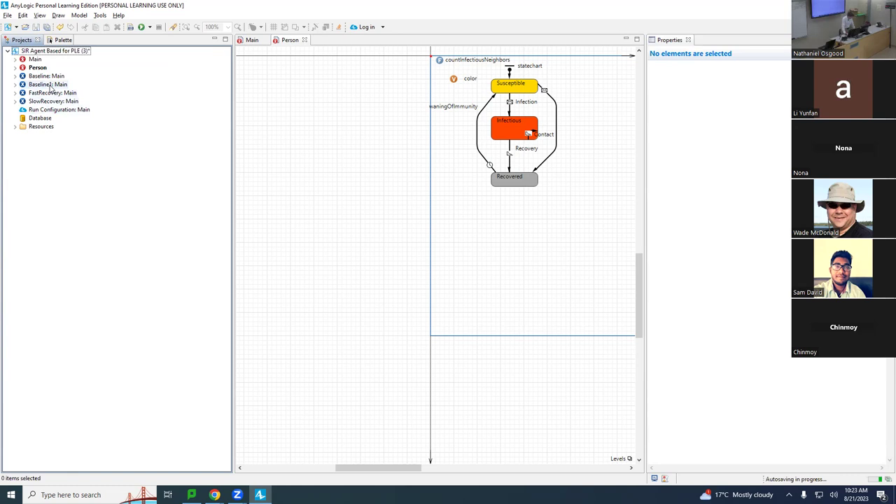
# Step: Rename the Baseline1 experiment to ImmunityDuration200 and save the project
pyautogui.click(44, 53)
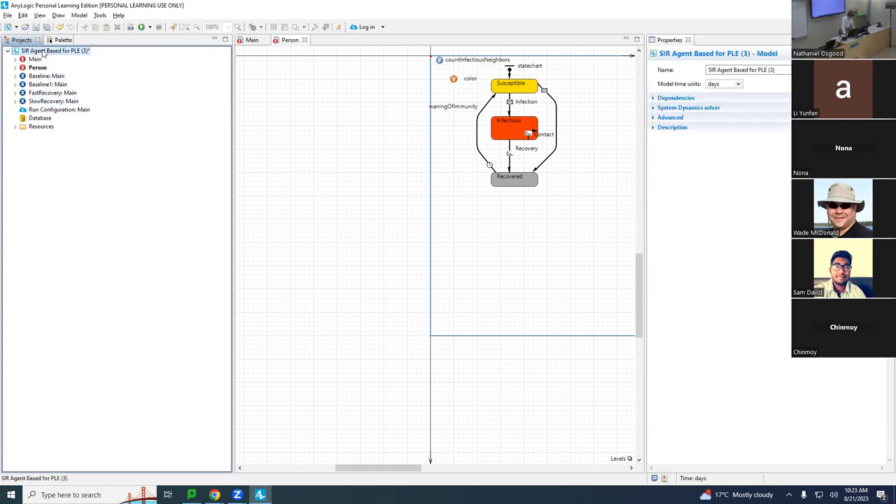
pyautogui.rightClick(43, 53)
pyautogui.click(30, 154)
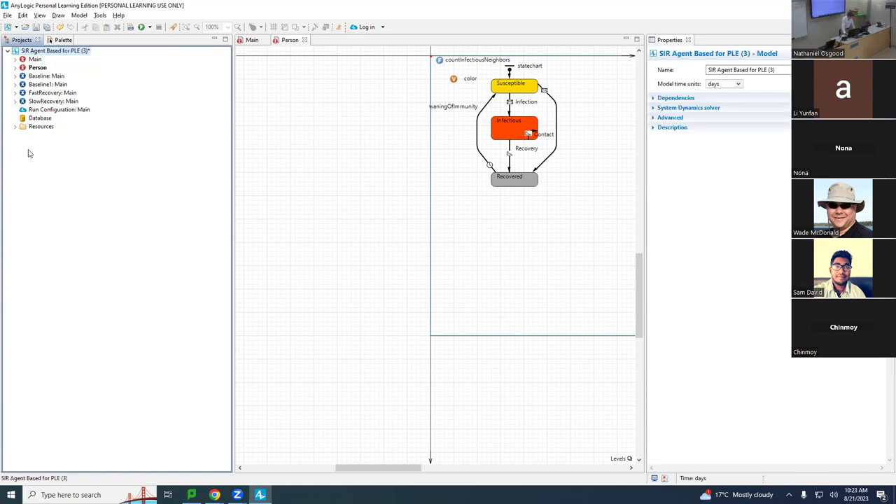
pyautogui.click(40, 85)
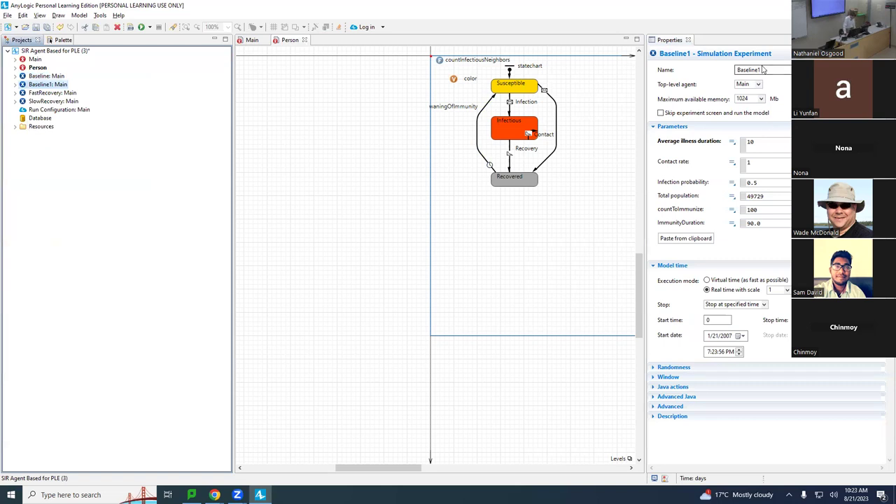
pyautogui.doubleClick(765, 70)
pyautogui.write('ImmunityDuration100')
pyautogui.click(668, 42)
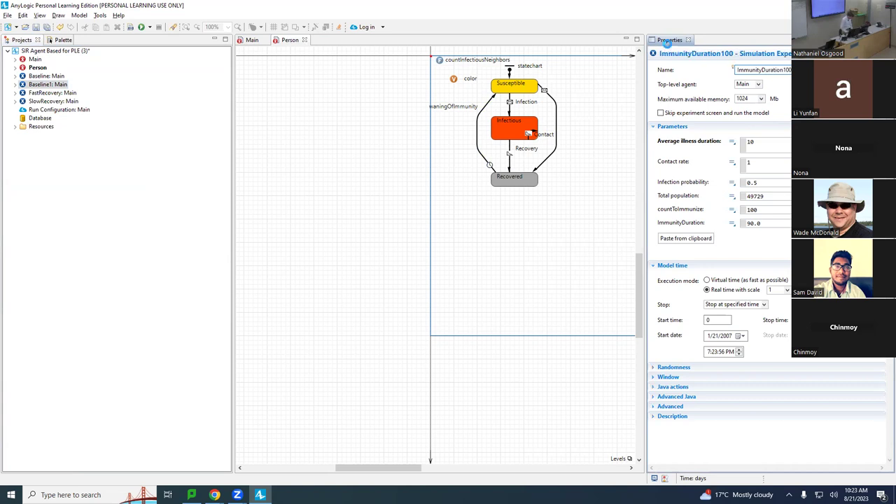
pyautogui.hotkey('ctrl', 's')
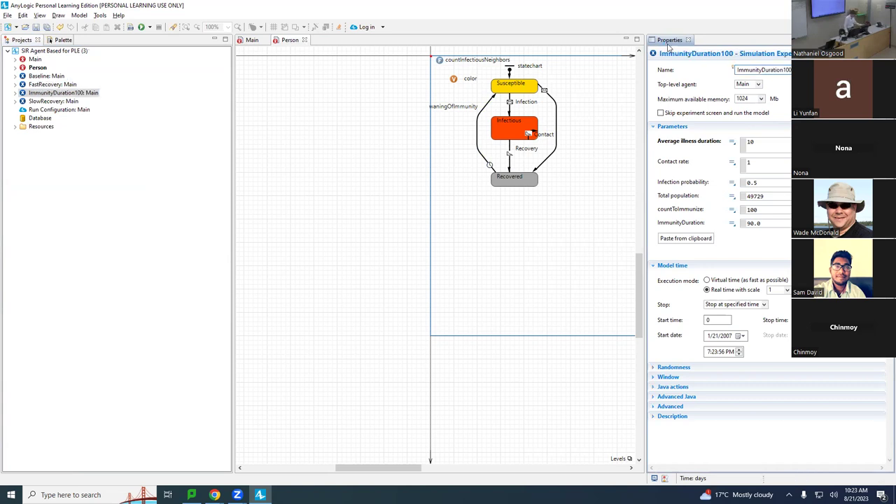
pyautogui.press('BackSpace')
pyautogui.press('BackSpace')
pyautogui.press('BackSpace')
pyautogui.write('200')
pyautogui.click(668, 42)
pyautogui.hotkey('ctrl', 's')
# Step: Change the ImmunityDuration parameter from 90.0 to 200.0 and save
pyautogui.moveTo(773, 223); pyautogui.dragTo(744, 223)
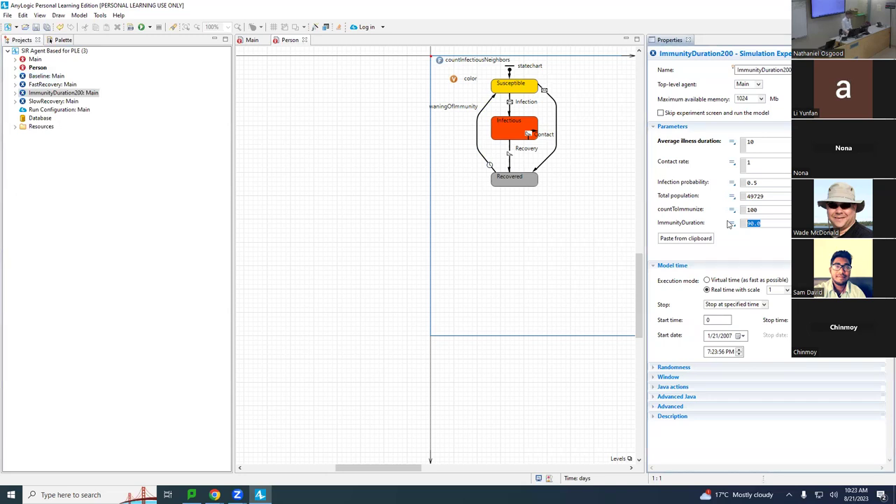
pyautogui.write('200.0')
pyautogui.hotkey('ctrl', 's')
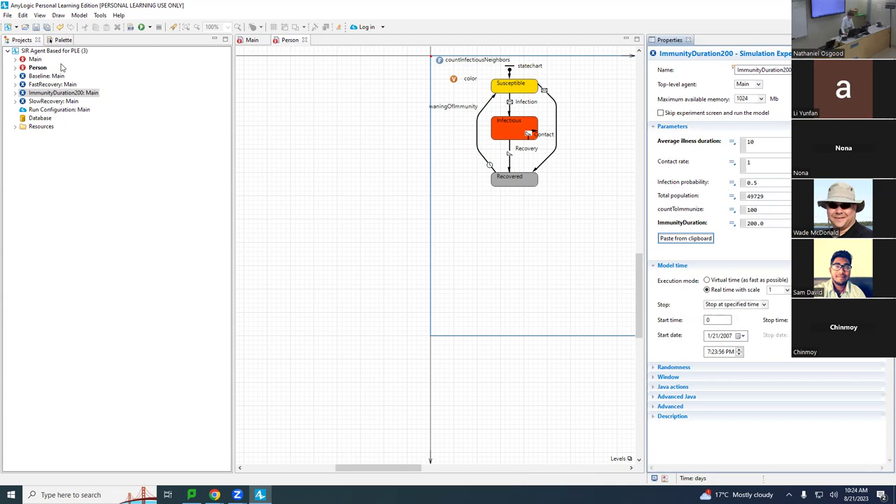
pyautogui.click(30, 76)
pyautogui.rightClick(30, 76)
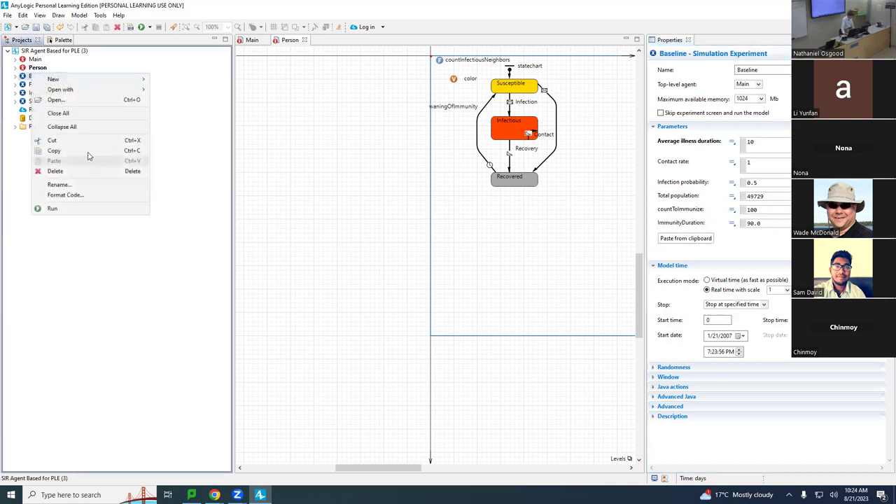
pyautogui.click(70, 53)
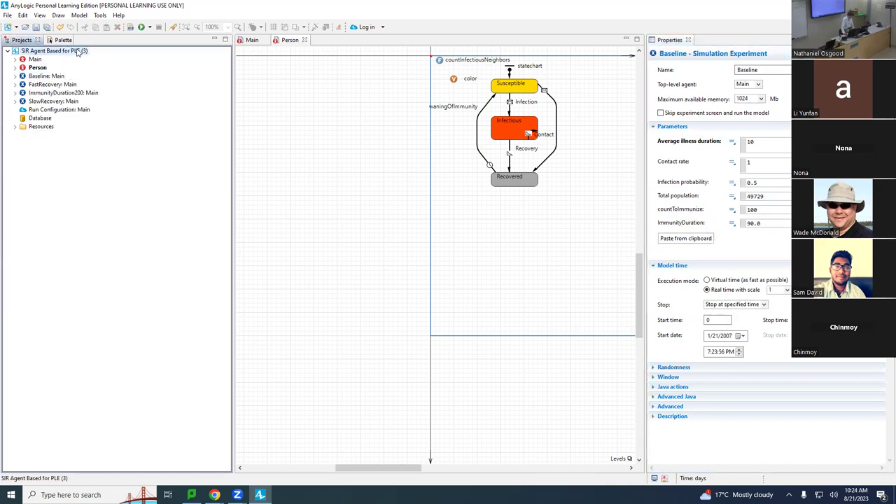
pyautogui.rightClick(76, 51)
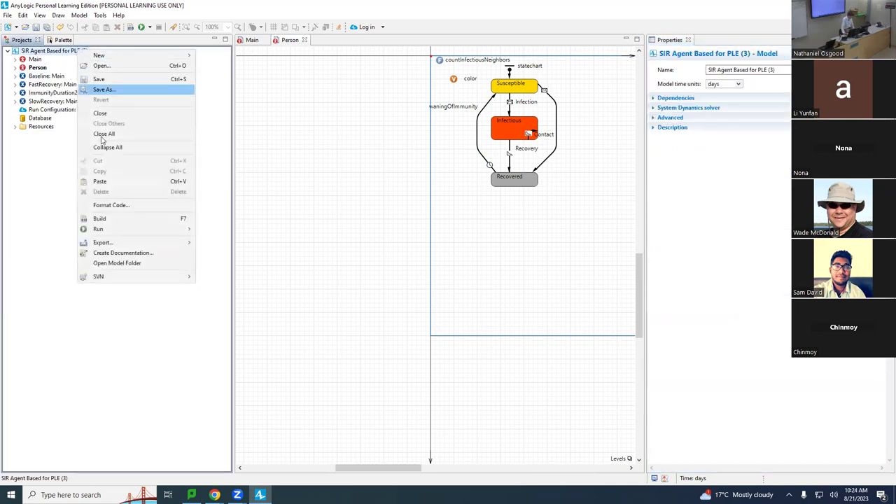
pyautogui.click(40, 158)
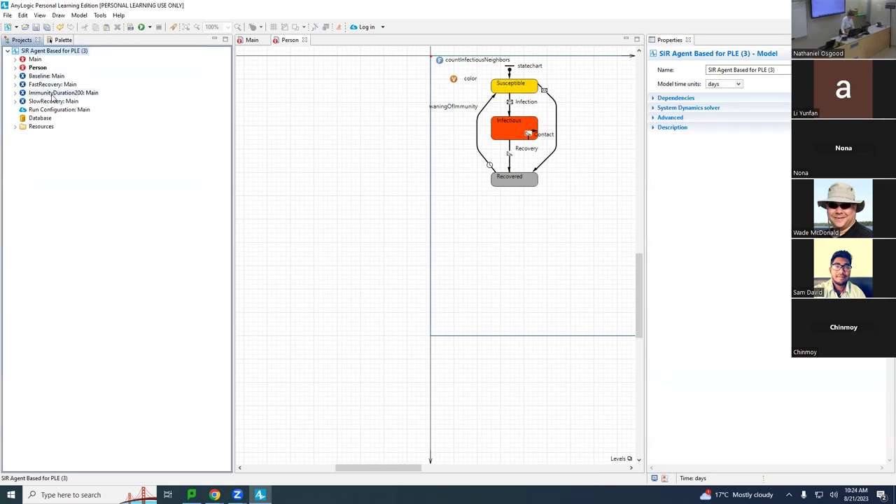
pyautogui.click(54, 93)
pyautogui.click(773, 69)
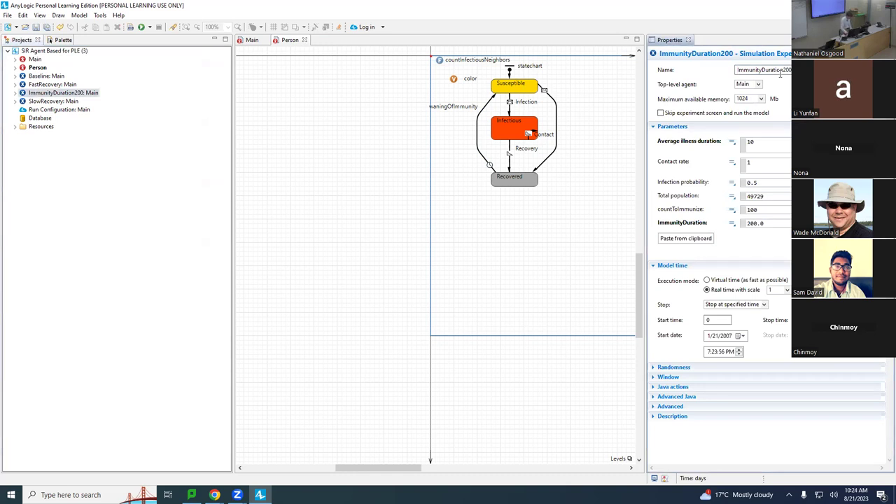
pyautogui.press('Home')
pyautogui.doubleClick(754, 222)
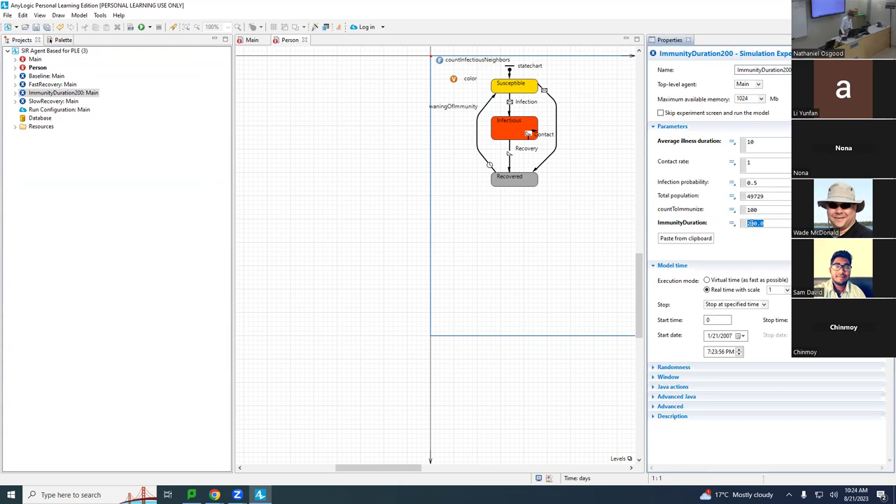
pyautogui.press('End')
pyautogui.hotkey('ctrl', 's')
pyautogui.doubleClick(743, 223)
pyautogui.press('Tab')
pyautogui.hotkey('ctrl', 's')
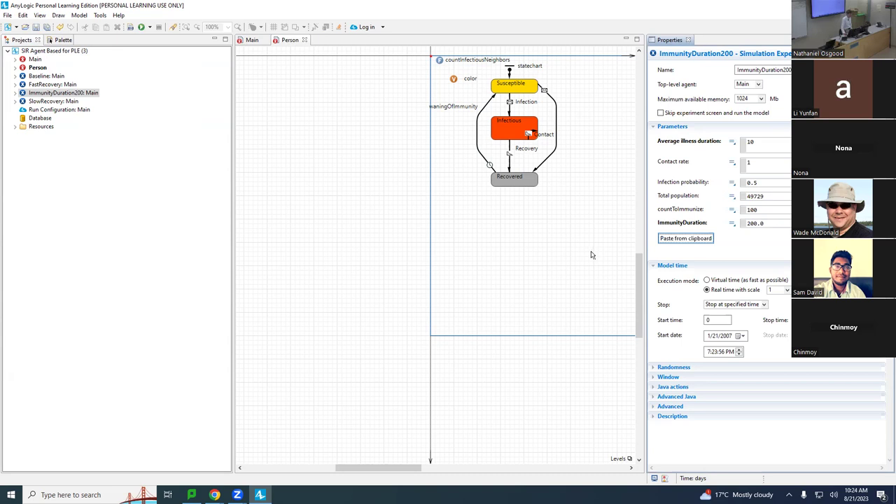
# Step: Run the ImmunityDuration200 experiment and start the model in its Main view
pyautogui.rightClick(61, 87)
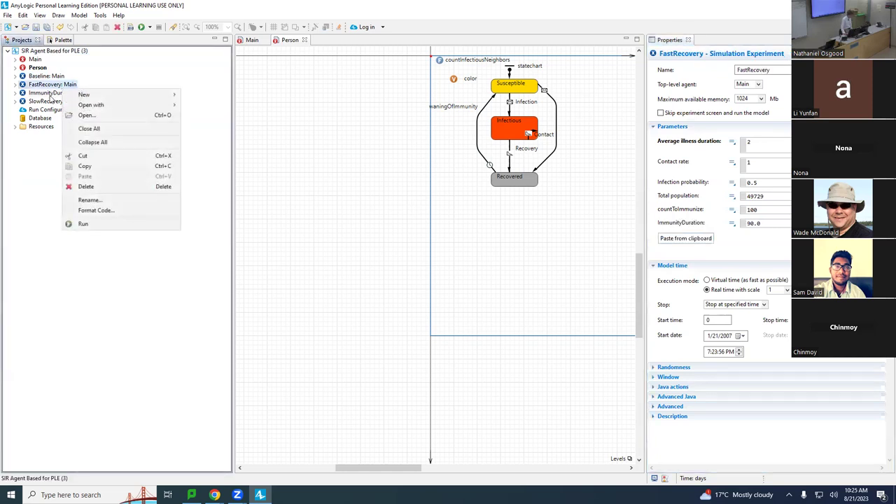
pyautogui.click(50, 93)
pyautogui.rightClick(49, 95)
pyautogui.click(60, 231)
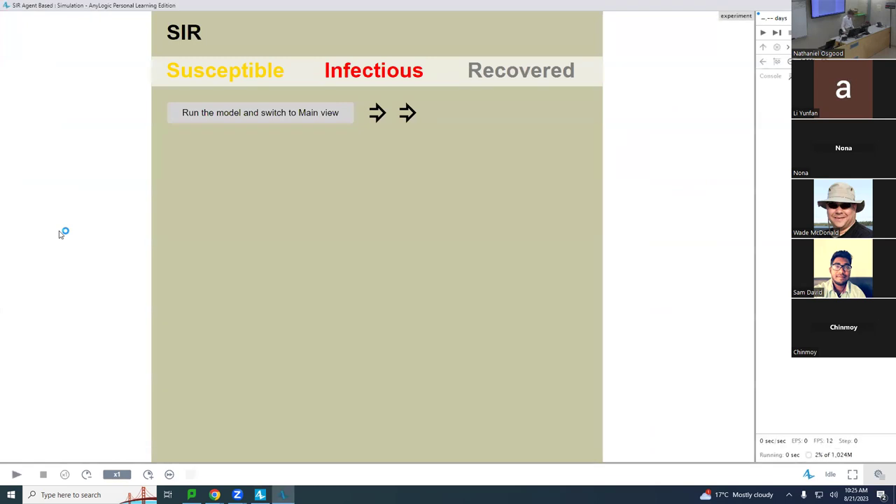
pyautogui.click(178, 119)
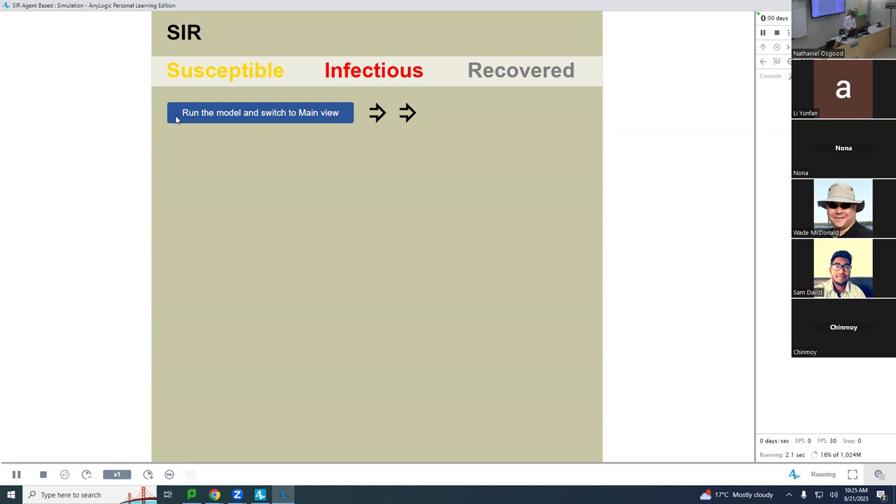
pyautogui.click(176, 115)
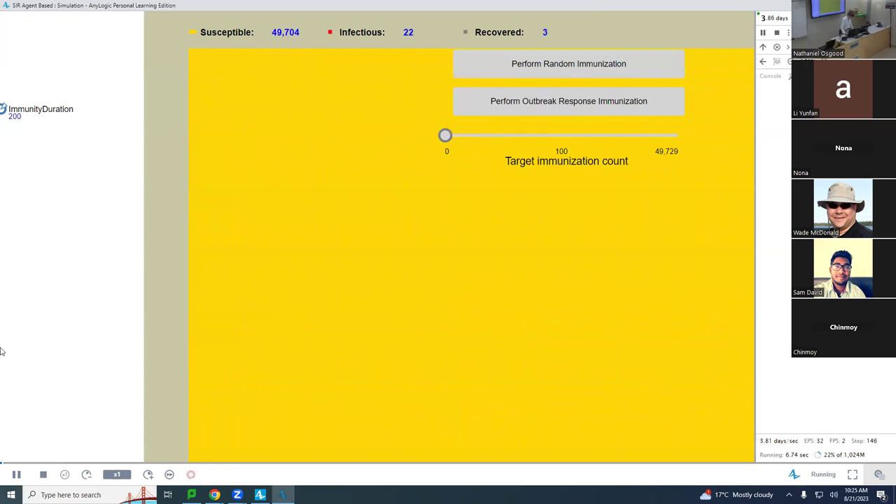
# Step: Run ImmunityDuration200 at x5 speed, panning over the population grid to the immunization controls
pyautogui.click(147, 474)
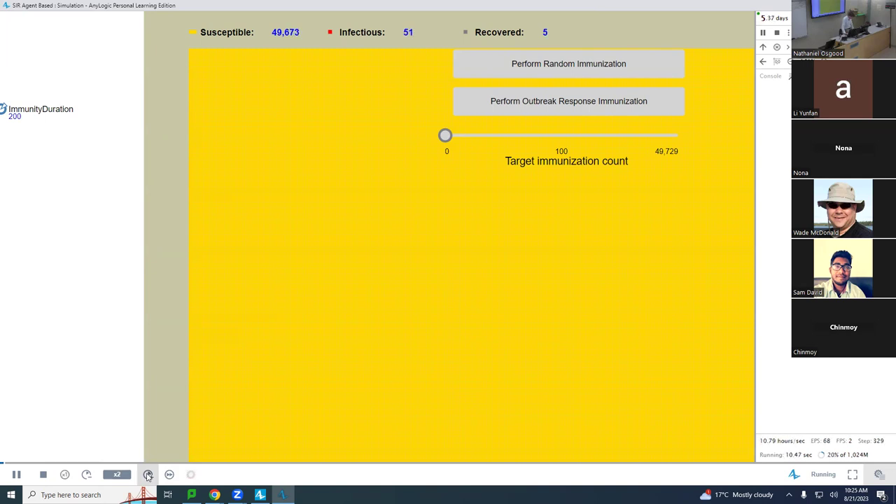
pyautogui.press('space')
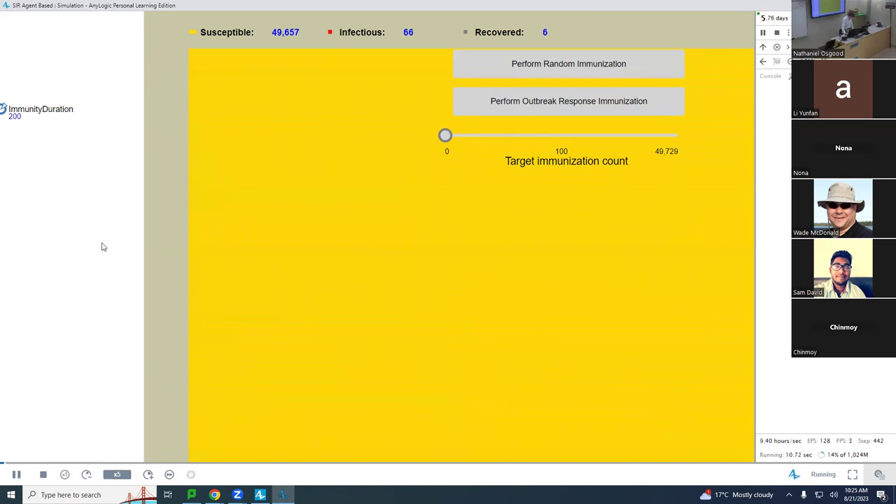
pyautogui.moveTo(94, 171); pyautogui.dragTo(111, 66)
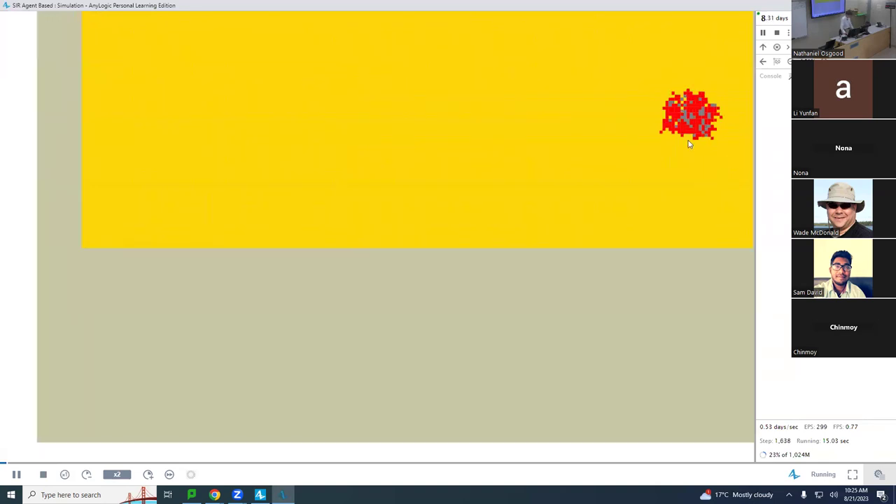
pyautogui.hotkey('ctrl', '.')
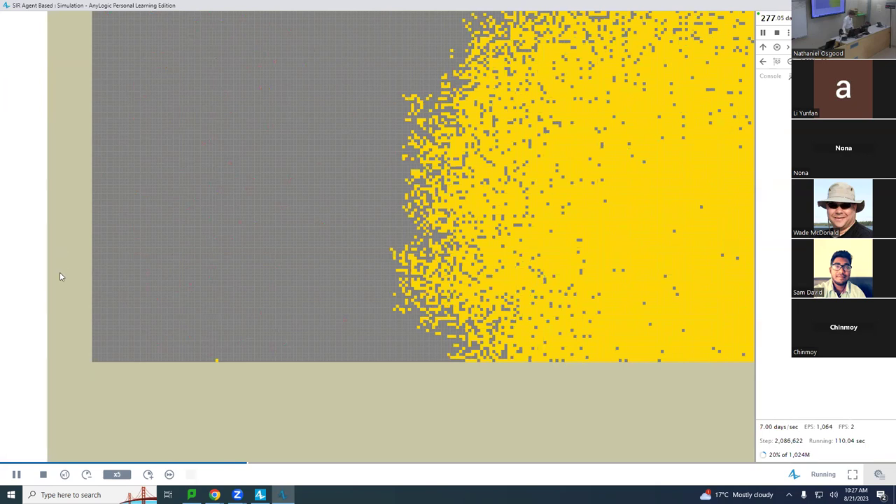
pyautogui.moveTo(60, 291); pyautogui.dragTo(98, 340)
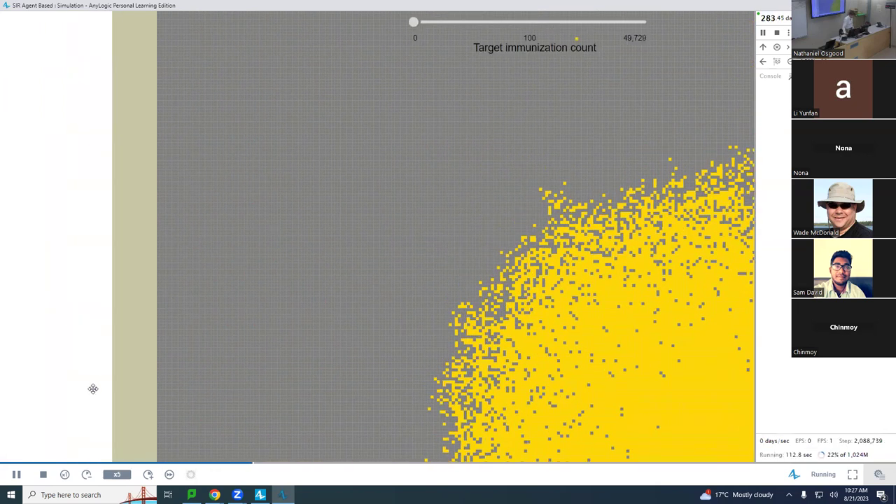
pyautogui.moveTo(97, 410); pyautogui.dragTo(86, 304)
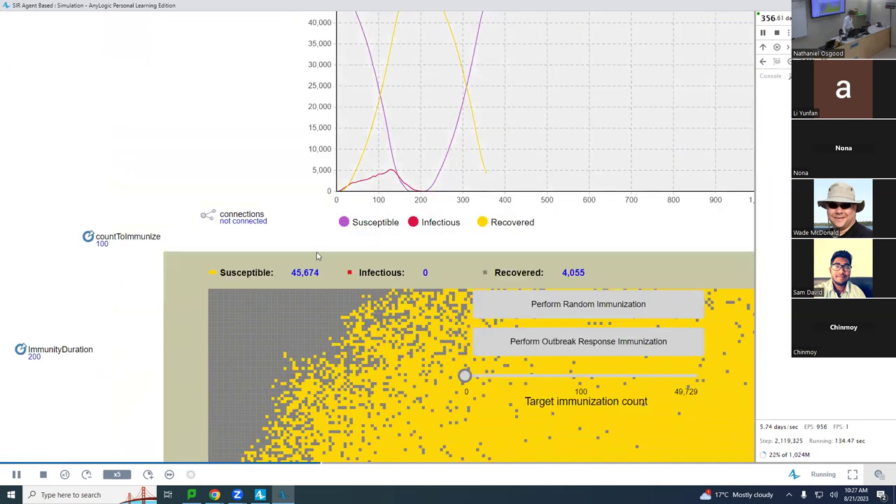
# Step: Inspect the epidemic chart, close the simulation, and select SlowRecovery: Main
pyautogui.moveTo(316, 257); pyautogui.dragTo(343, 315)
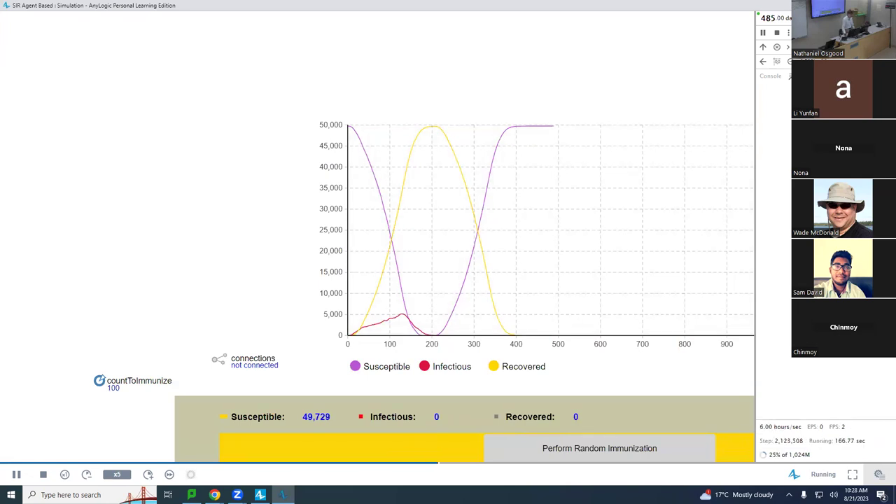
pyautogui.hotkey('alt', 'F4')
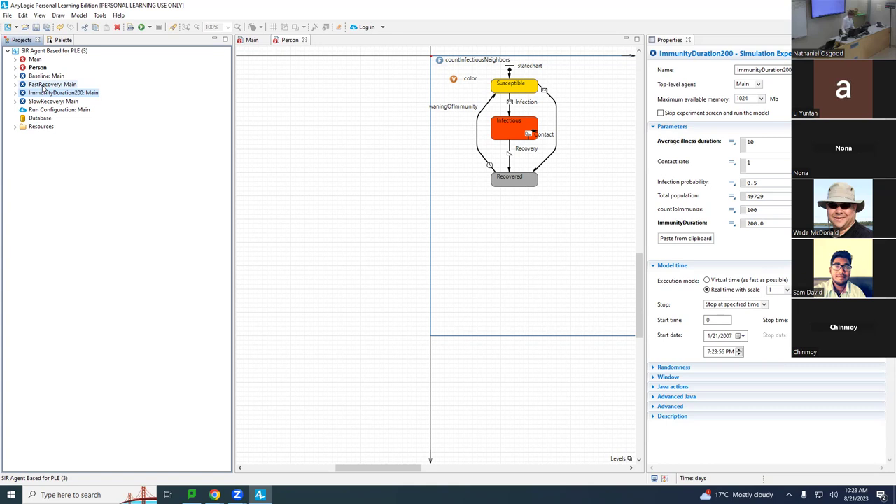
pyautogui.click(44, 104)
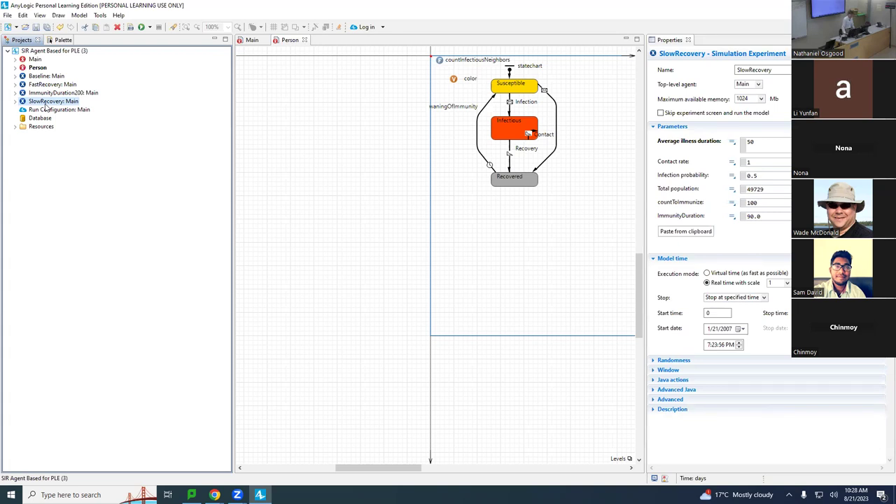
# Step: Run the SlowRecovery: Main experiment from the Projects tree
pyautogui.rightClick(45, 106)
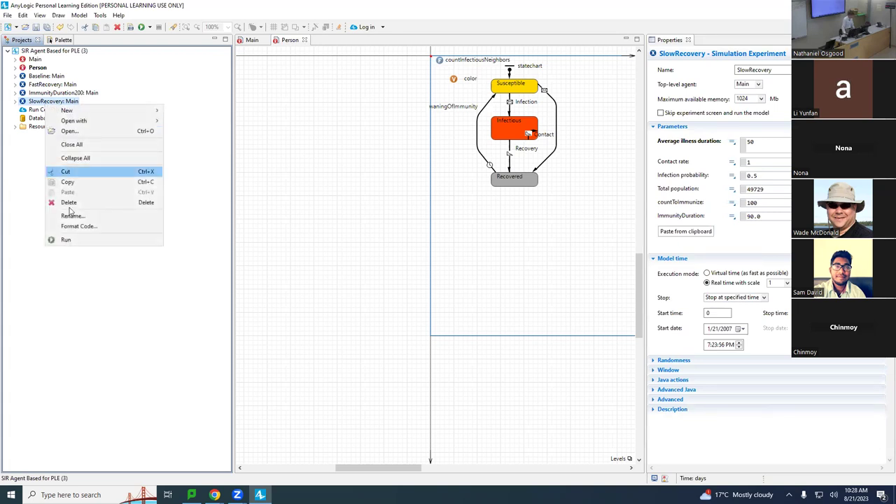
pyautogui.click(66, 239)
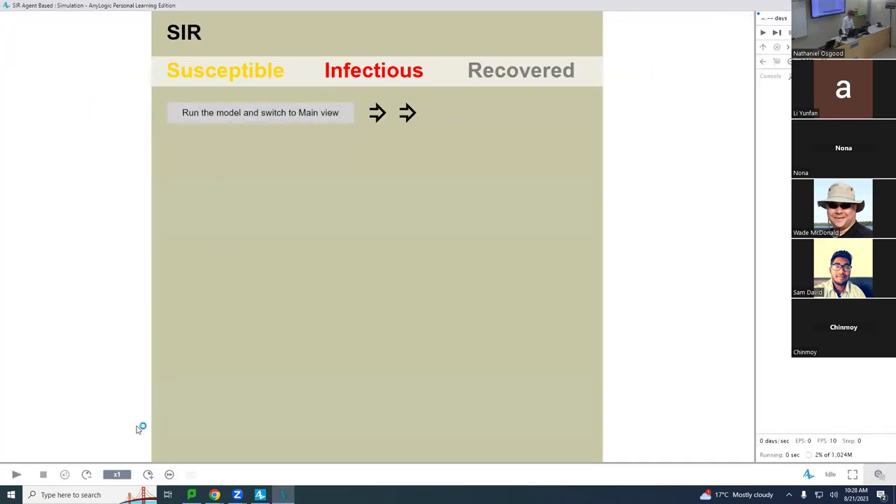
# Step: Start SlowRecovery in Main view, vary the speed, and settle back at x1
pyautogui.click(269, 109)
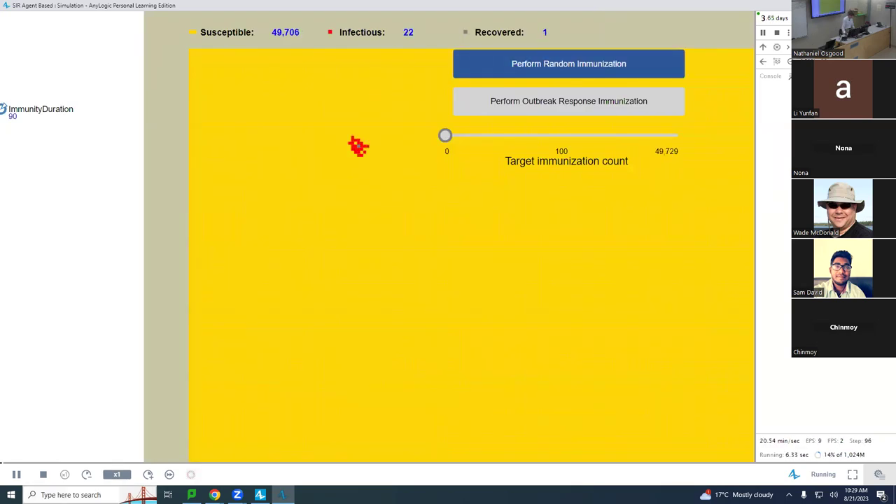
pyautogui.click(150, 474)
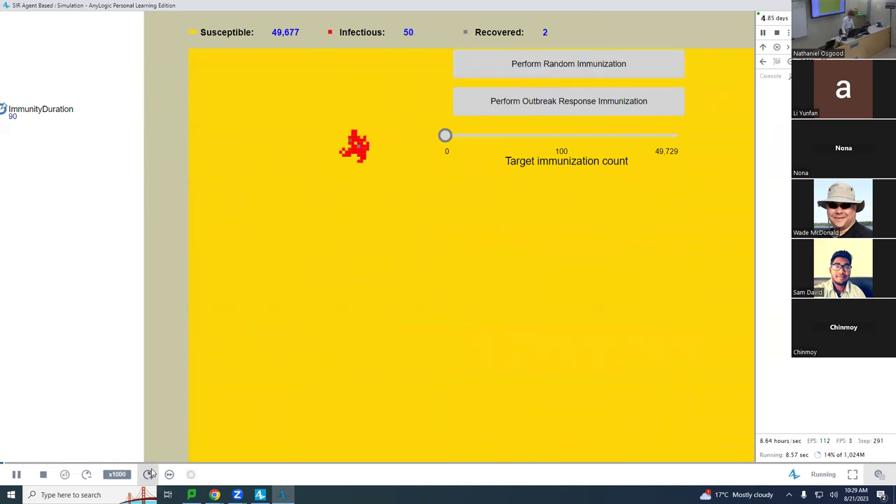
pyautogui.click(169, 474)
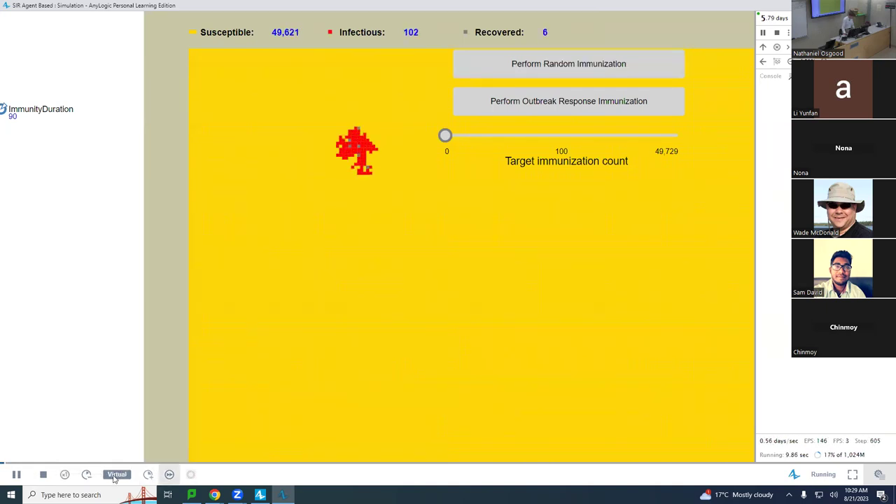
pyautogui.click(87, 475)
pyautogui.click(67, 477)
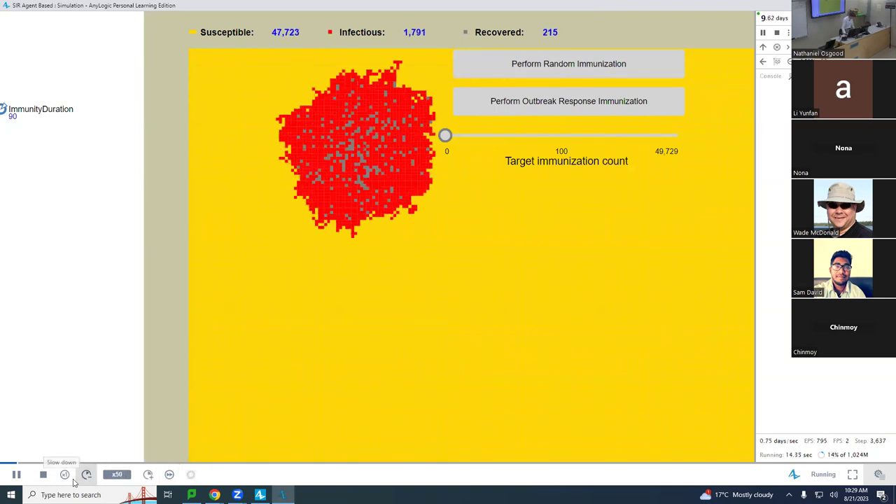
pyautogui.click(86, 475)
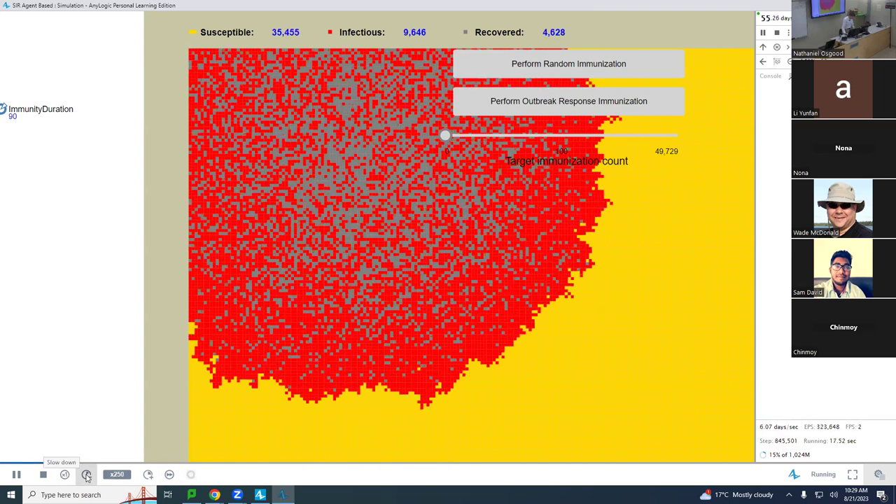
pyautogui.click(86, 475)
pyautogui.click(87, 475)
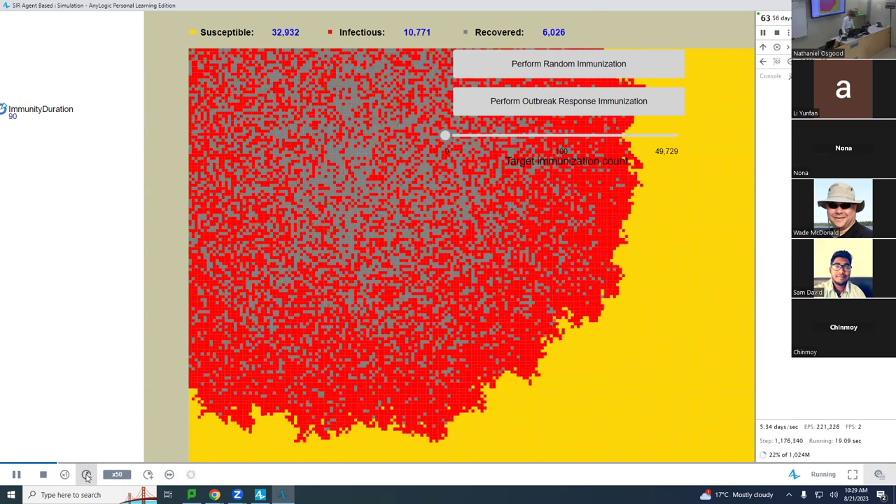
pyautogui.click(86, 475)
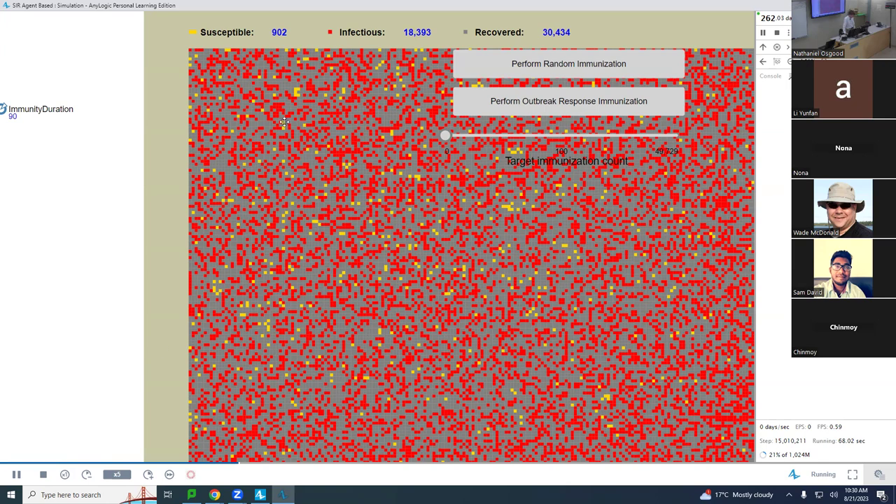
# Step: Scroll up to the SlowRecovery SIR chart, back down to the grid, then leave the run
pyautogui.moveTo(249, 50); pyautogui.dragTo(261, 58)
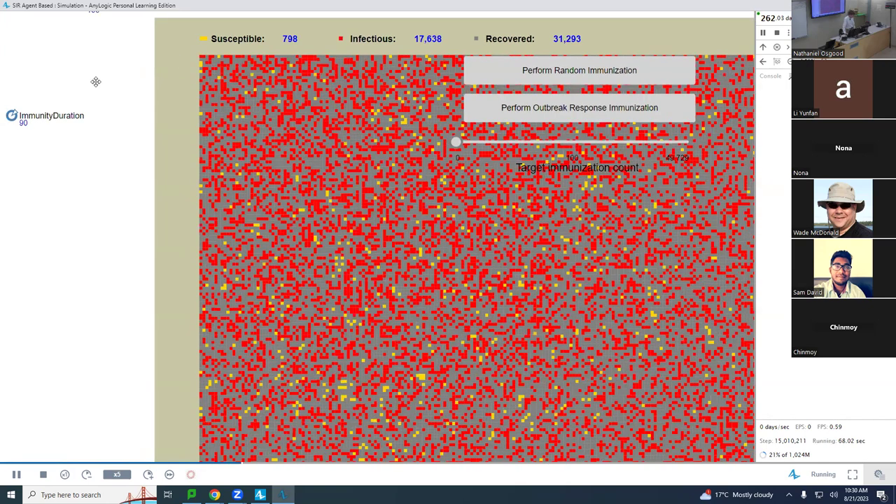
pyautogui.scroll(3, 148, 133)
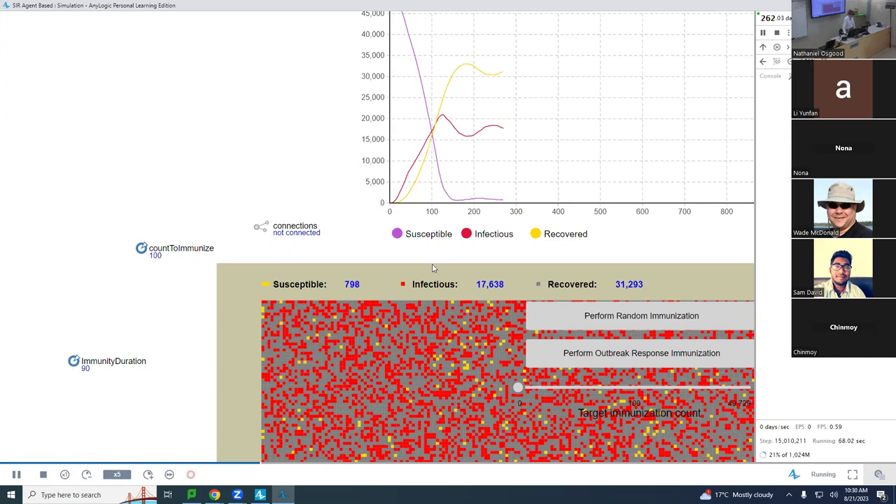
pyautogui.scroll(2, 389, 86)
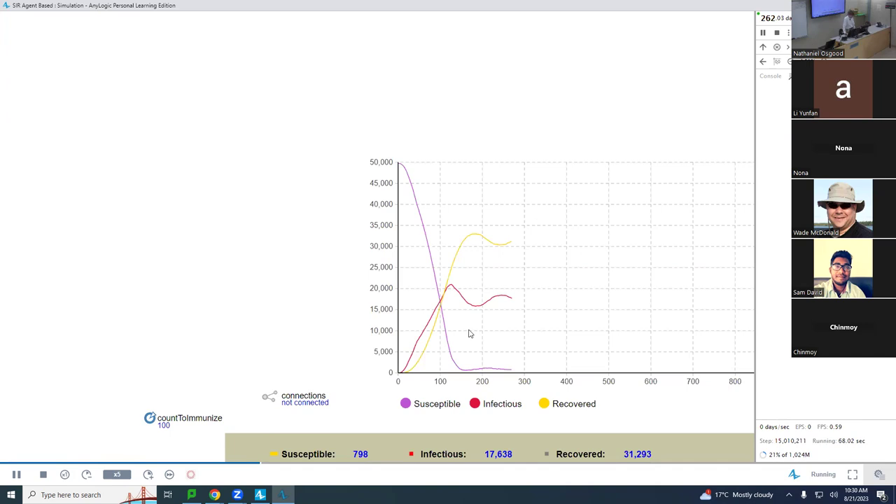
pyautogui.scroll(-2, 428, 419)
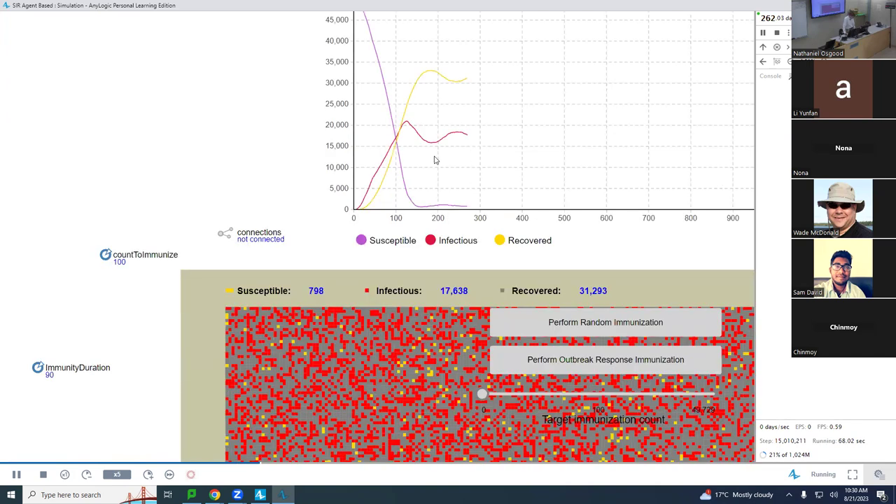
pyautogui.scroll(-1, 396, 172)
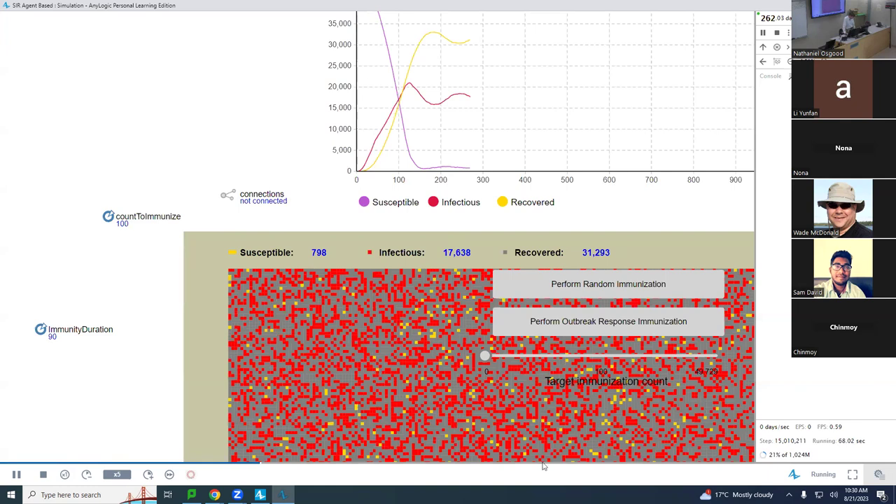
pyautogui.scroll(-3, 500, 329)
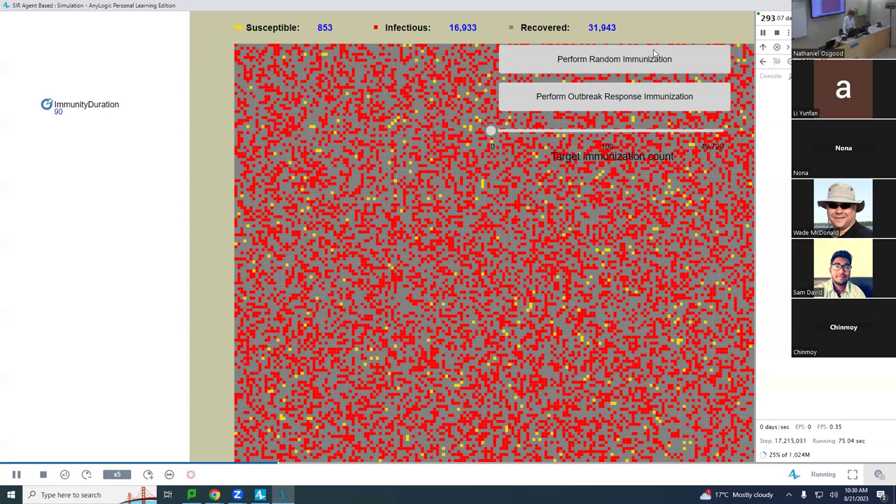
pyautogui.hotkey('alt', 'Tab')
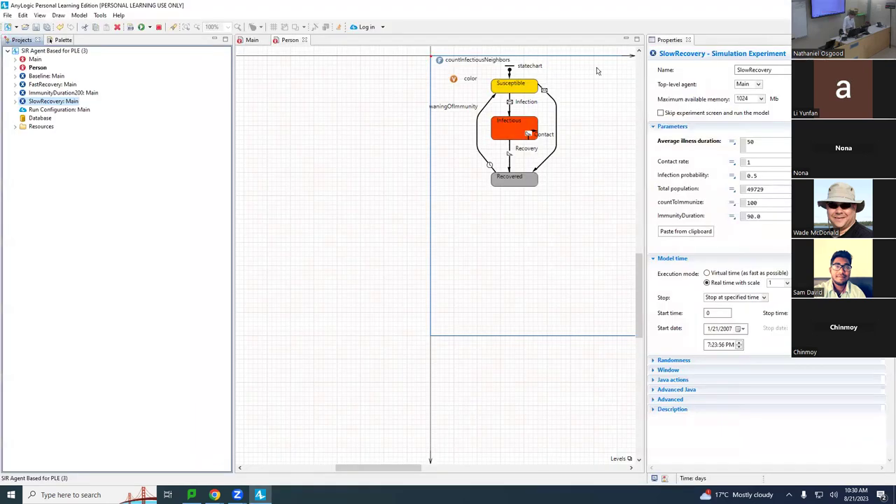
# Step: Run the FastRecovery: Main experiment (average illness duration 2)
pyautogui.click(25, 84)
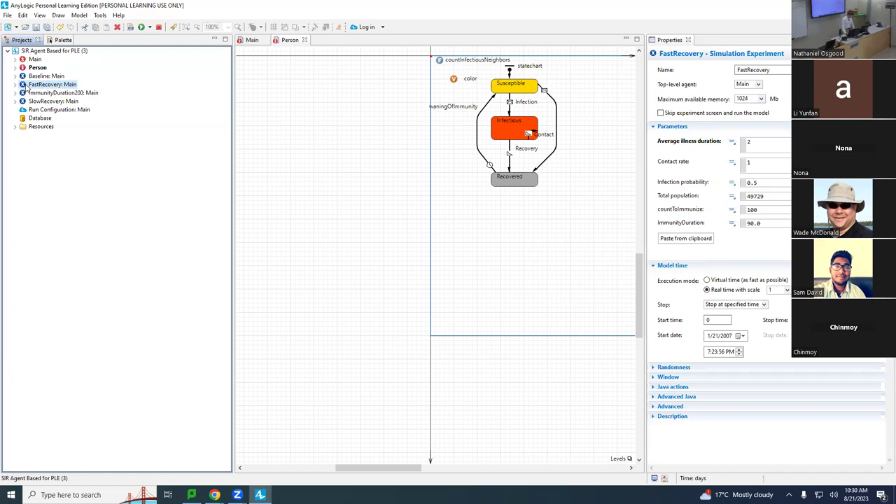
pyautogui.rightClick(26, 86)
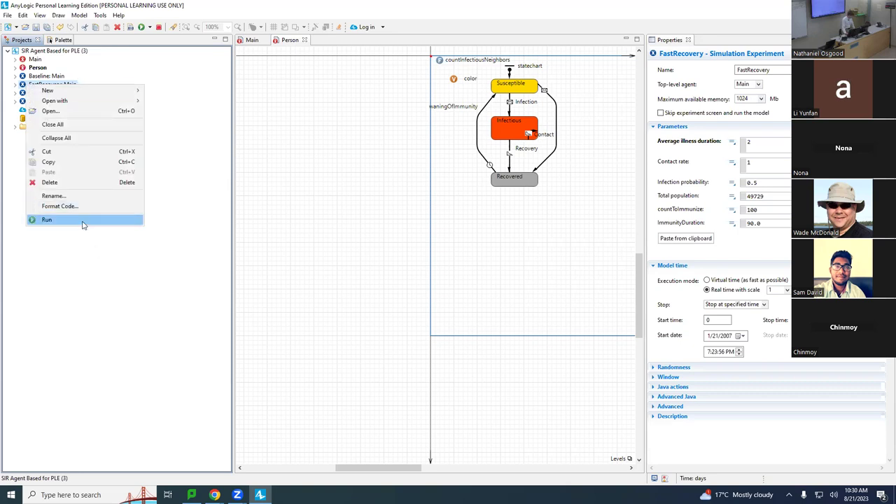
pyautogui.click(83, 223)
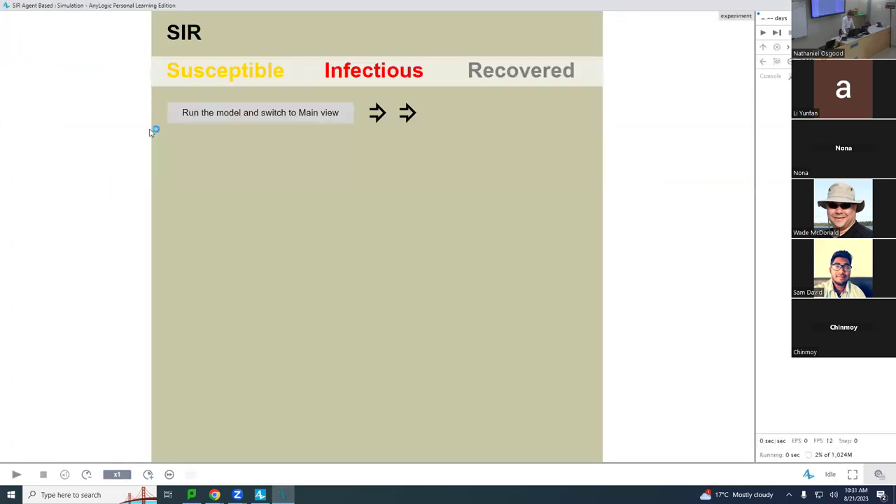
# Step: Start FastRecovery in Main view and speed the run up to x25
pyautogui.click(167, 123)
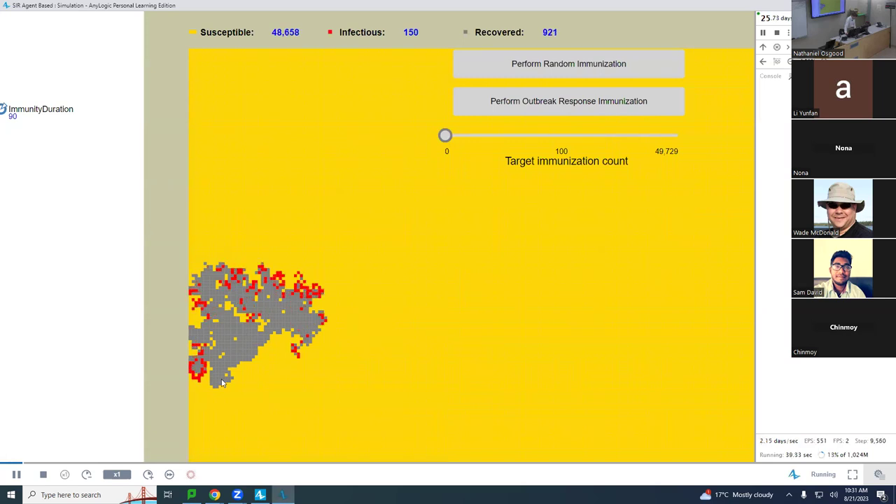
pyautogui.click(148, 475)
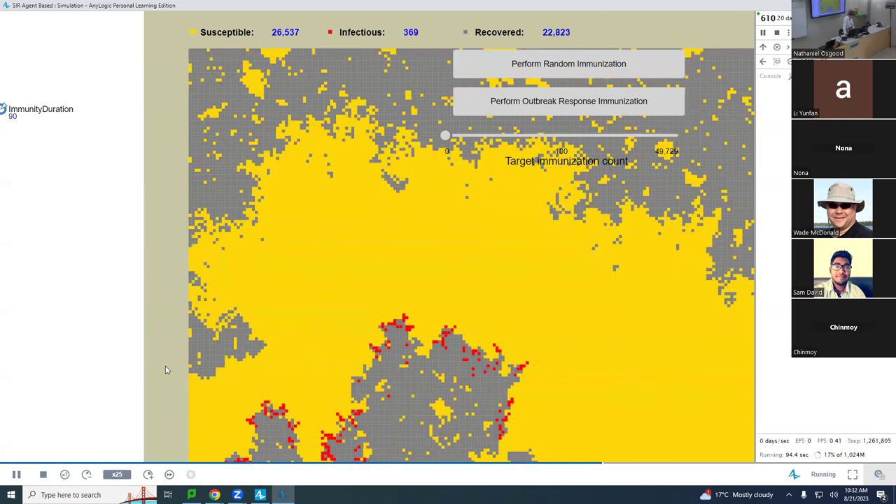
# Step: Review the FastRecovery chart and grid until the 1,000-day run finishes, then close the simulation window
pyautogui.scroll(5, 166, 369)
pyautogui.scroll(-2, 166, 369)
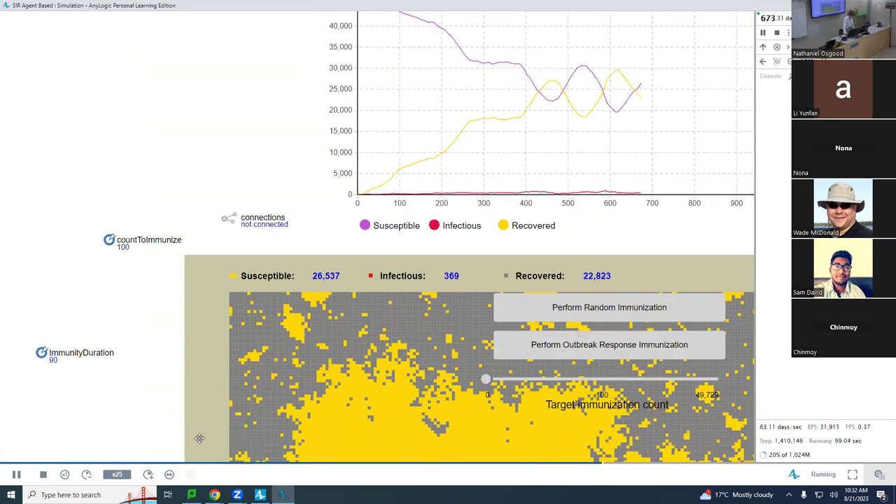
pyautogui.scroll(2, 625, 31)
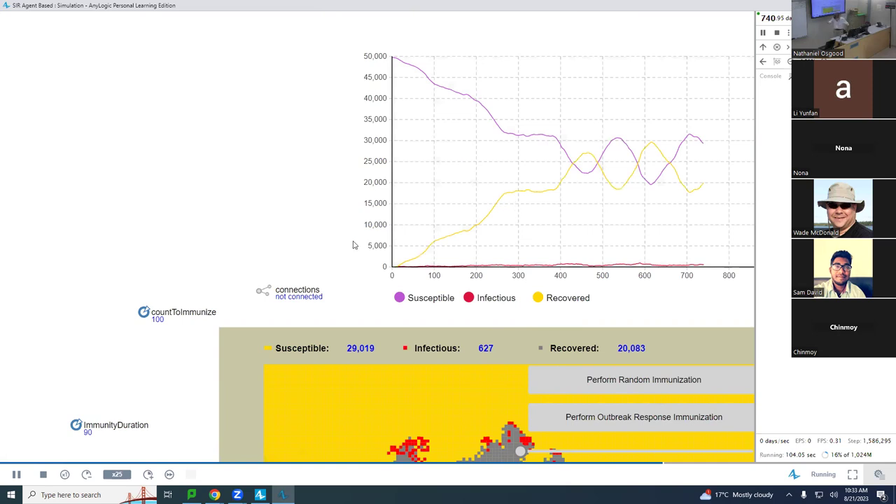
pyautogui.scroll(-5, 354, 245)
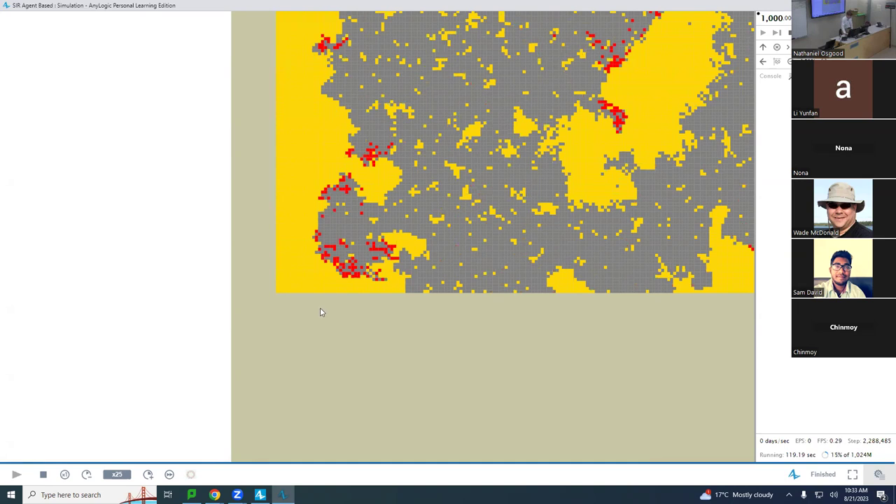
pyautogui.hotkey('alt', 'F4')
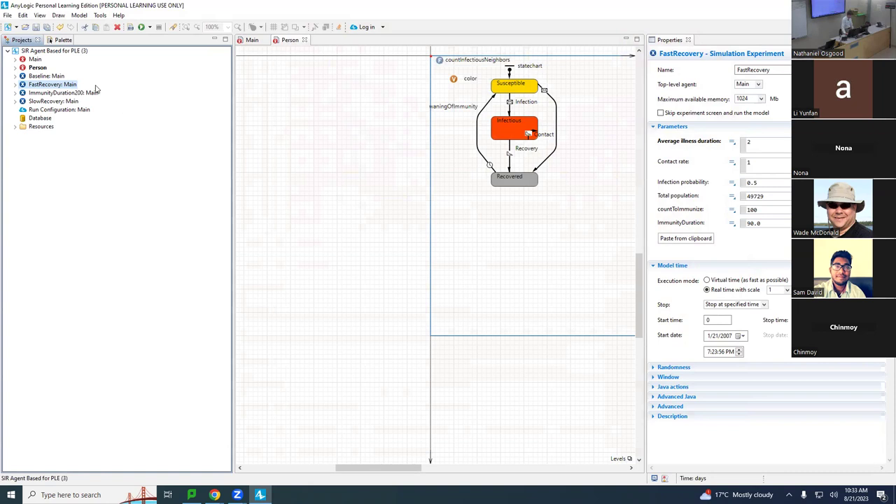
# Step: Run the Baseline: Main experiment from the Projects tree
pyautogui.click(40, 77)
pyautogui.rightClick(40, 76)
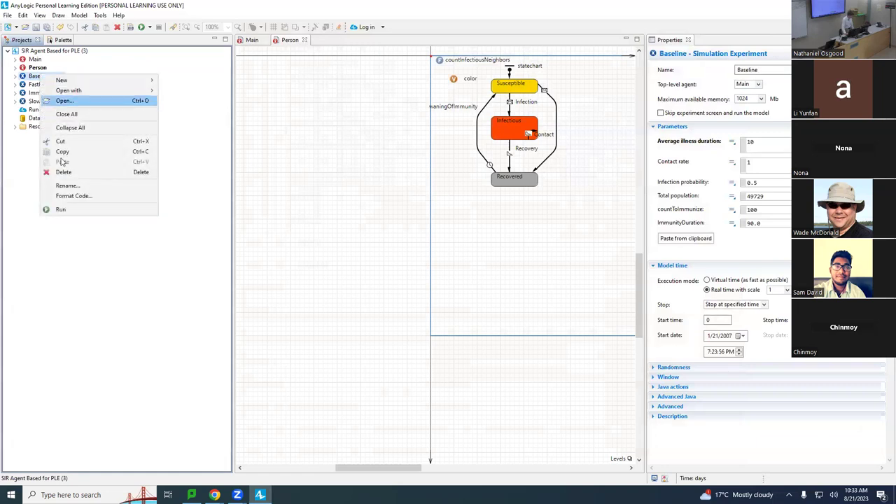
pyautogui.click(57, 213)
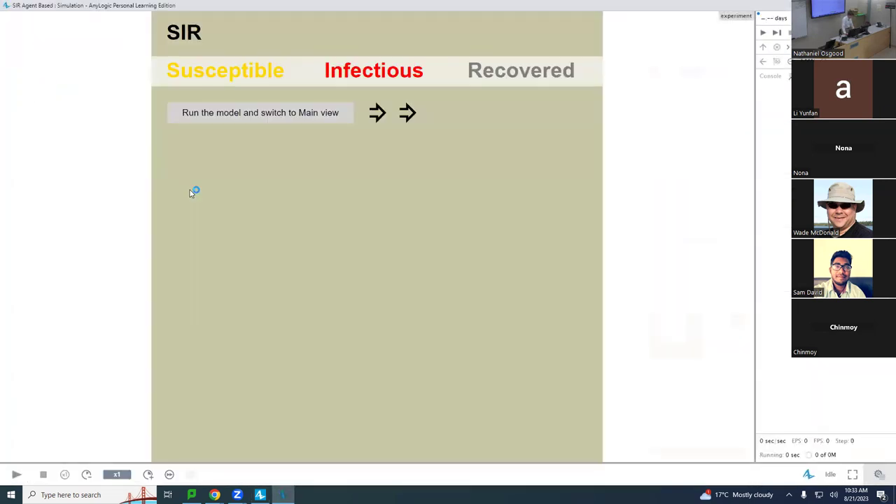
# Step: Start the Baseline run, immunize a random batch, and check the Susceptible-to-Recovered immunization transition in the editor
pyautogui.click(227, 115)
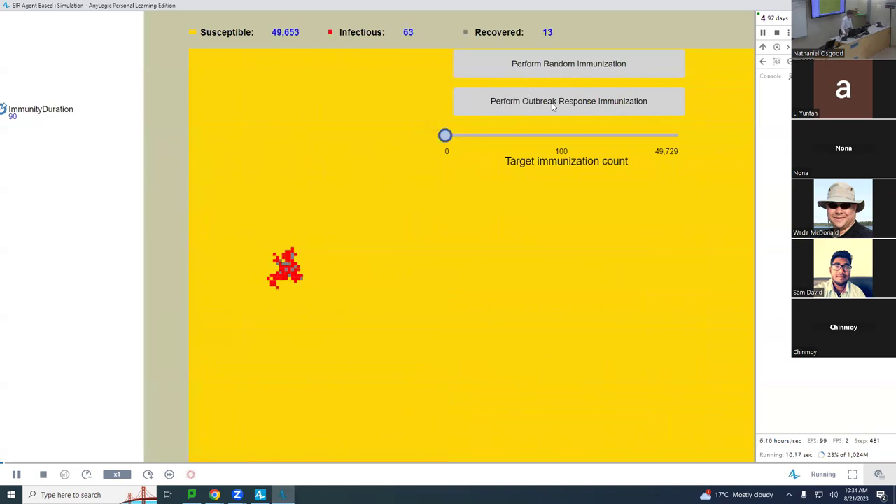
pyautogui.click(530, 75)
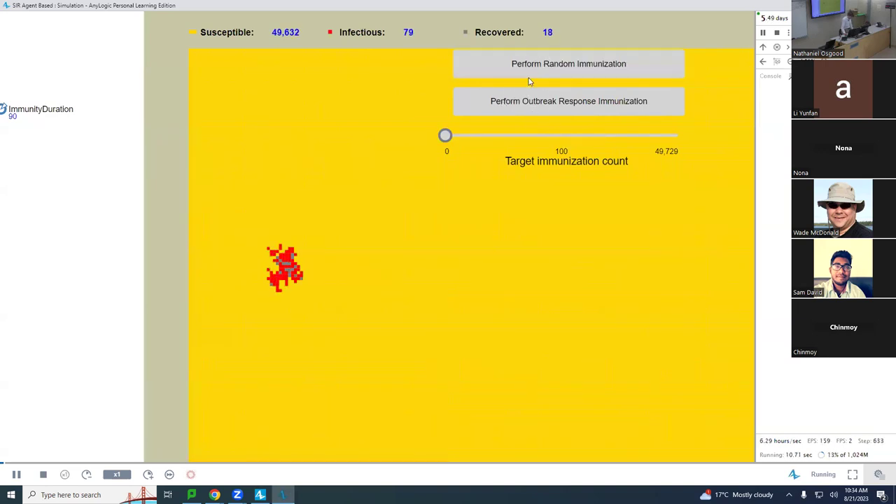
pyautogui.hotkey('alt', 'Tab')
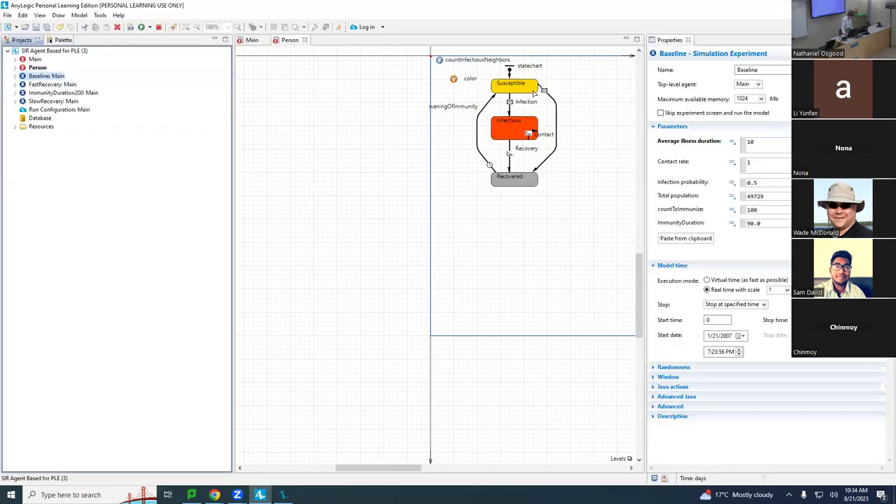
pyautogui.click(539, 87)
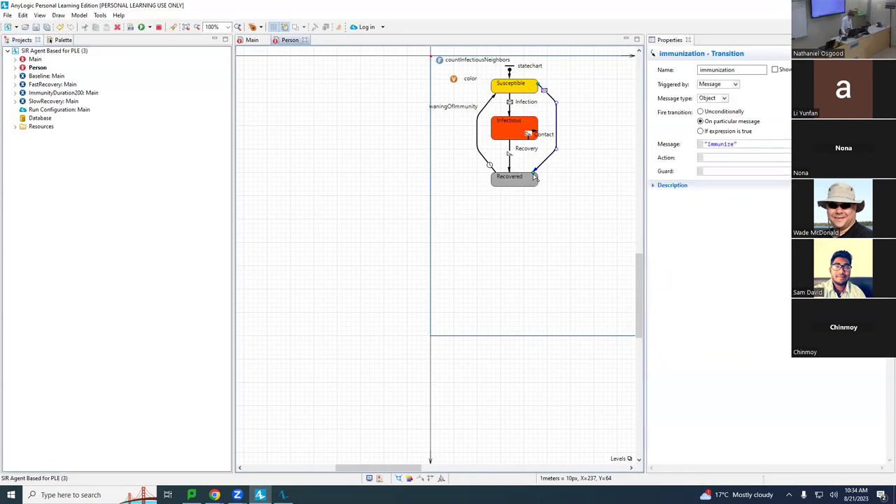
pyautogui.hotkey('alt', 'Tab')
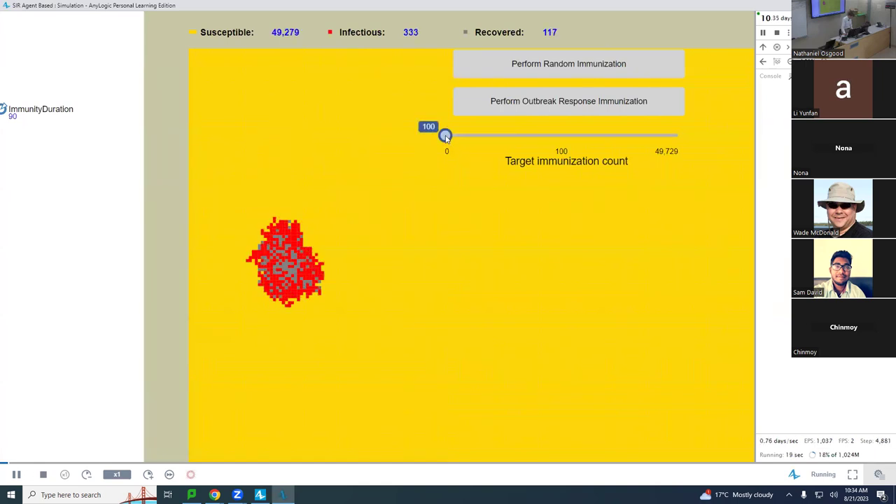
# Step: Set the target immunization count to about 15,705, then immunize around the outbreak and in three random batches
pyautogui.moveTo(445, 134); pyautogui.dragTo(518, 135)
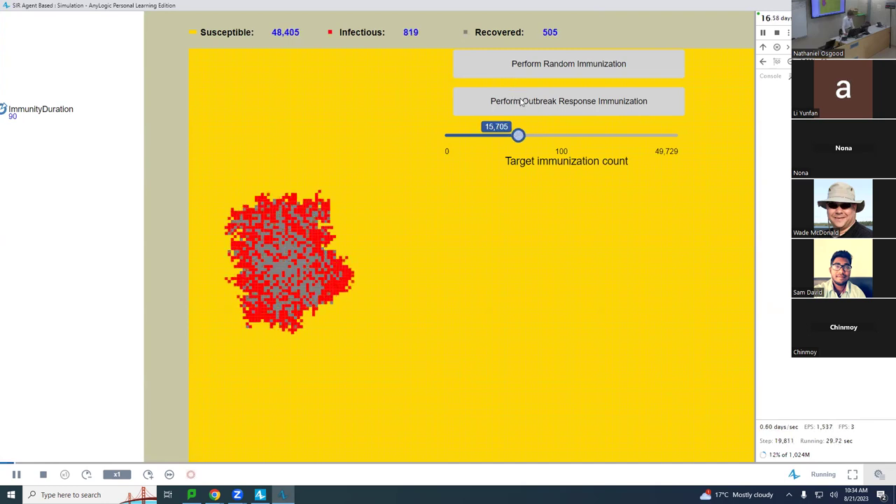
pyautogui.click(521, 103)
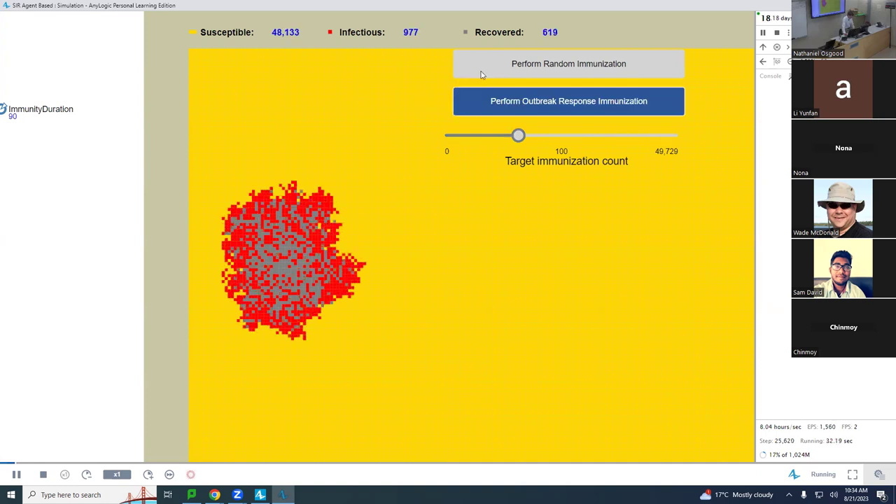
pyautogui.click(508, 72)
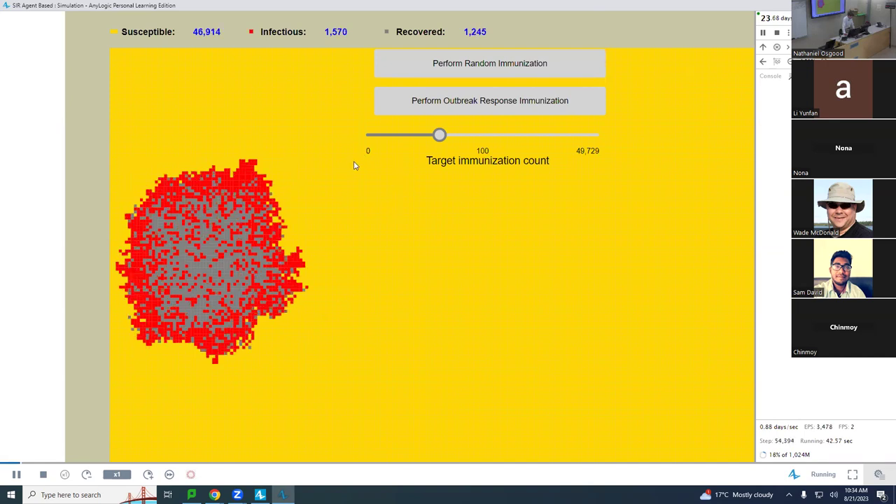
pyautogui.click(450, 68)
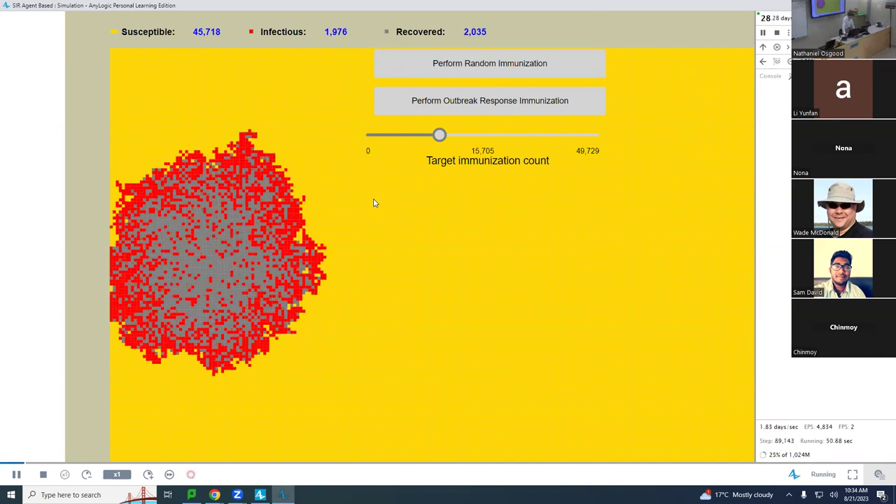
pyautogui.click(436, 68)
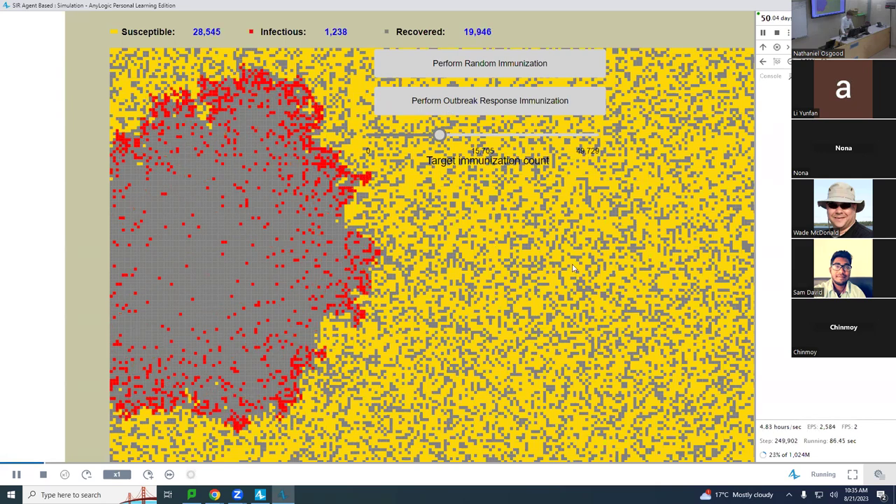
# Step: Immunize people surrounding the infected cases, then pause once about 25 remain infectious
pyautogui.click(475, 101)
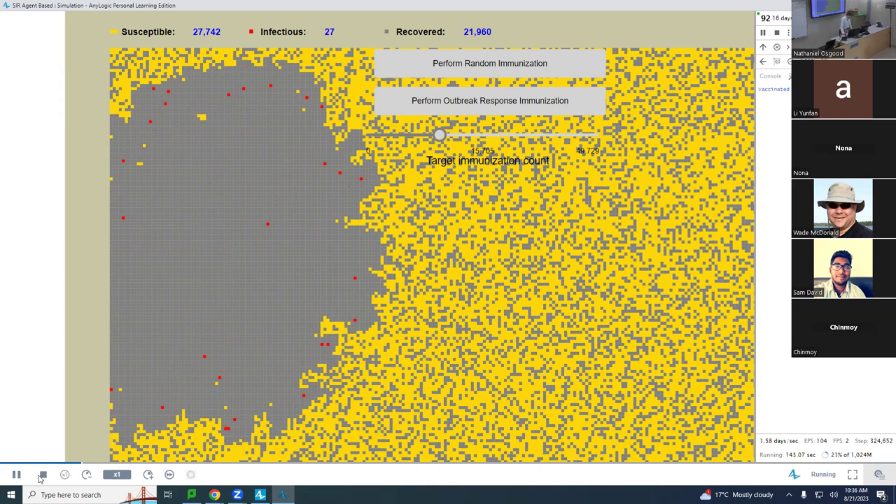
pyautogui.click(17, 475)
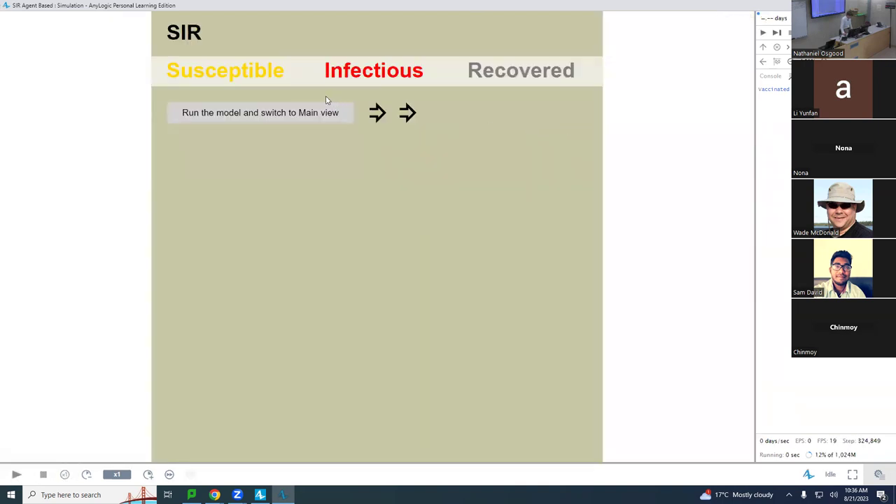
# Step: Run the model in Main view and lower the target immunization count to near 0
pyautogui.click(289, 120)
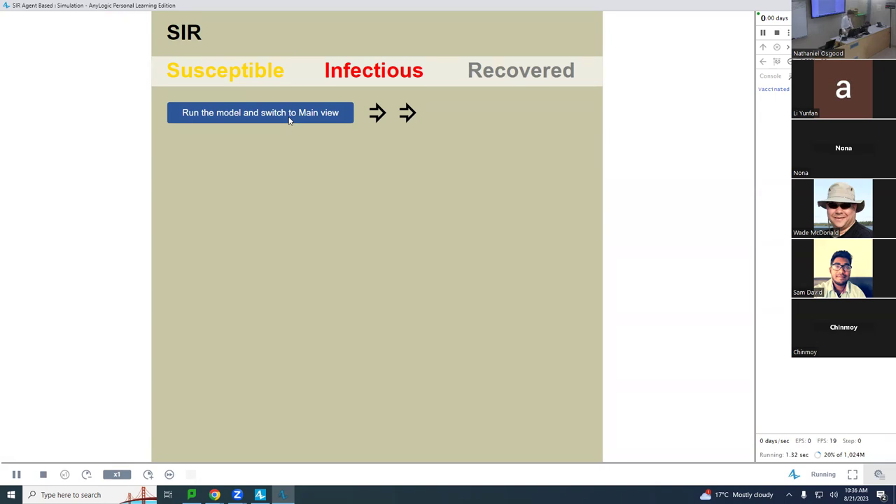
pyautogui.click(289, 120)
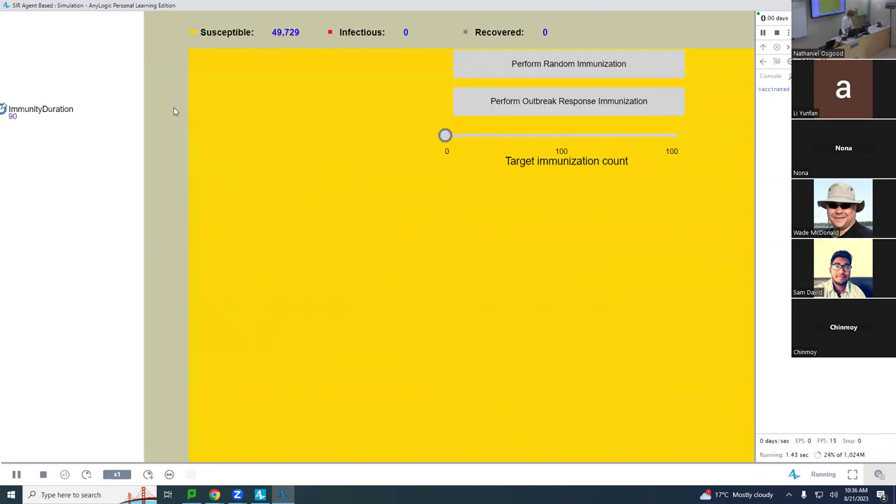
pyautogui.moveTo(444, 133)
pyautogui.moveTo(456, 135); pyautogui.dragTo(449, 136)
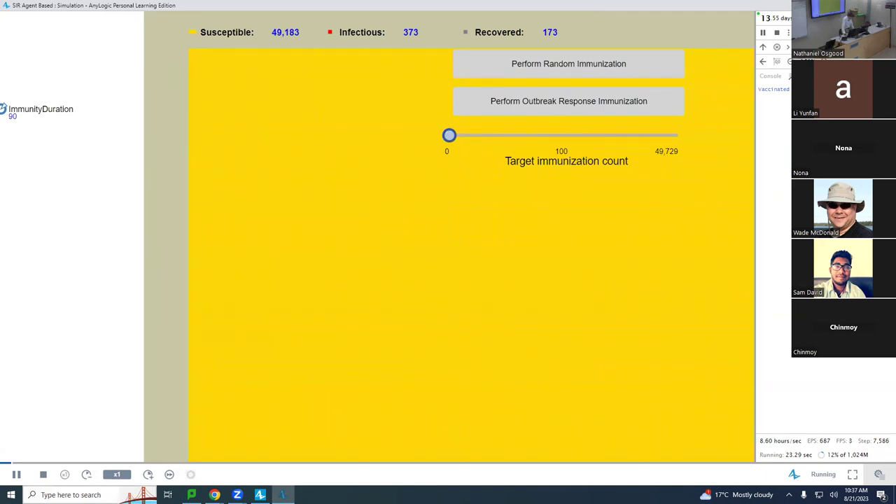
# Step: Speed the simulation up to x5 and pan the grid to the spreading outbreak
pyautogui.click(146, 476)
pyautogui.click(146, 476)
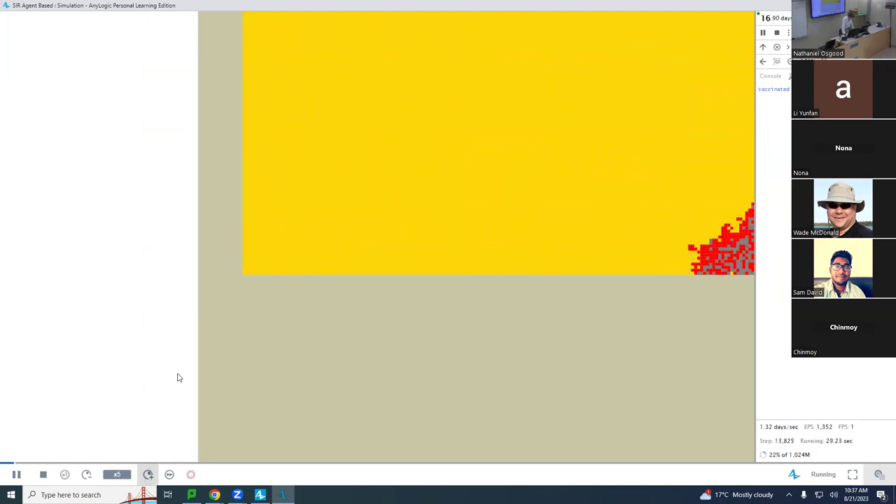
pyautogui.moveTo(168, 427); pyautogui.dragTo(258, 238)
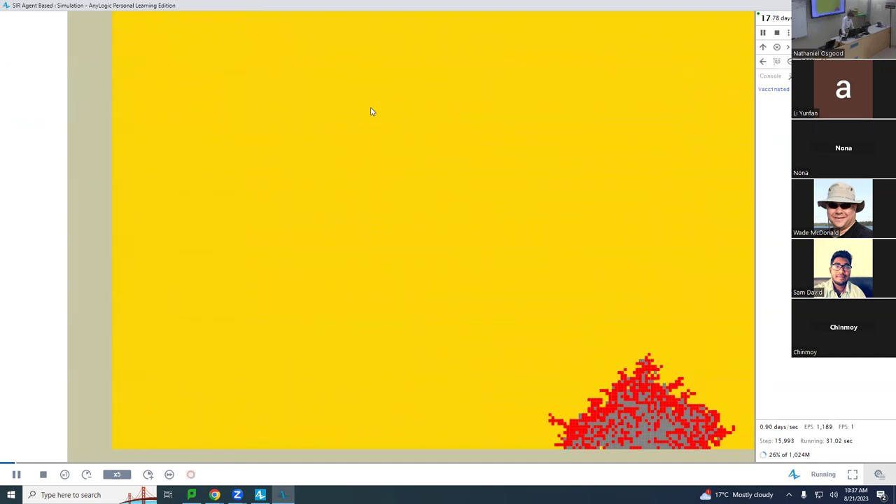
# Step: Apply outbreak-response immunization twice, leaving a grey immune ring around the outbreak
pyautogui.click(403, 21)
pyautogui.click(428, 28)
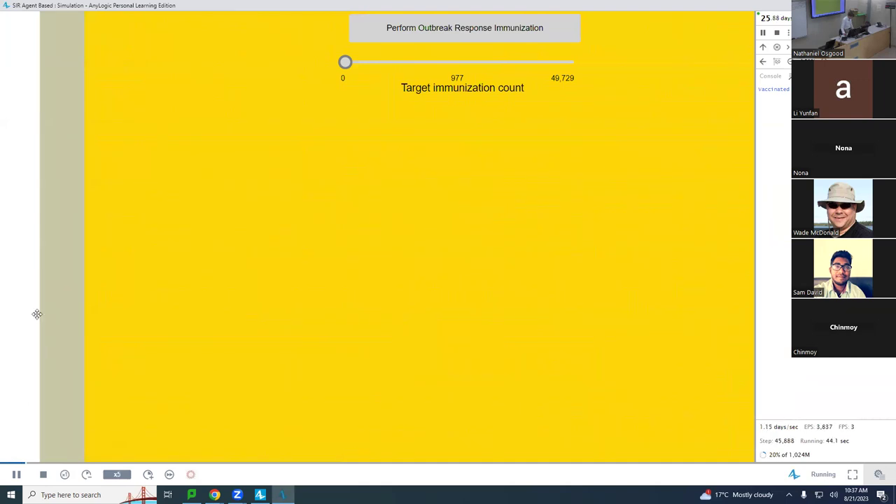
pyautogui.moveTo(48, 316); pyautogui.dragTo(51, 308)
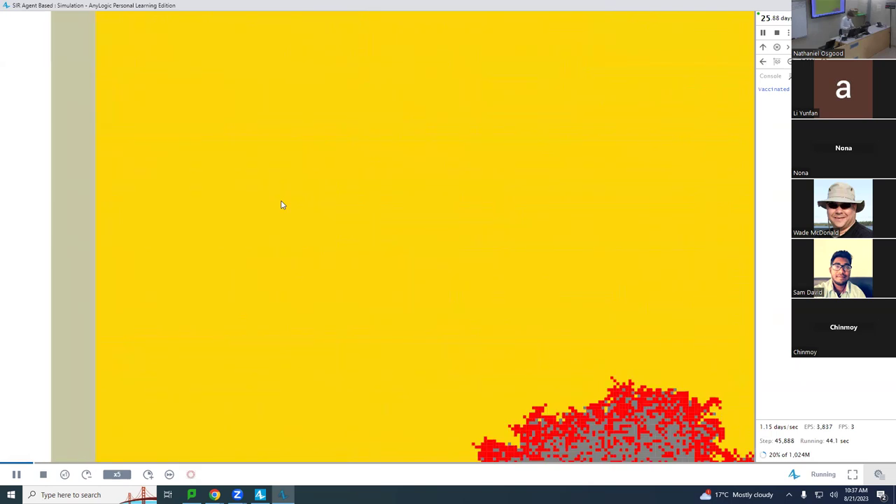
pyautogui.scroll(-5, 353, 355)
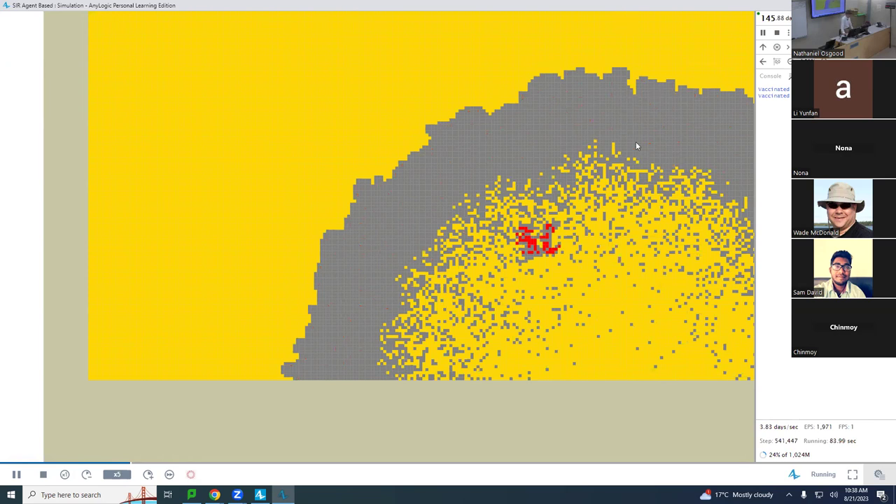
# Step: Scroll up to show the population chart and S/I/R counters above the grid
pyautogui.scroll(3, 581, 126)
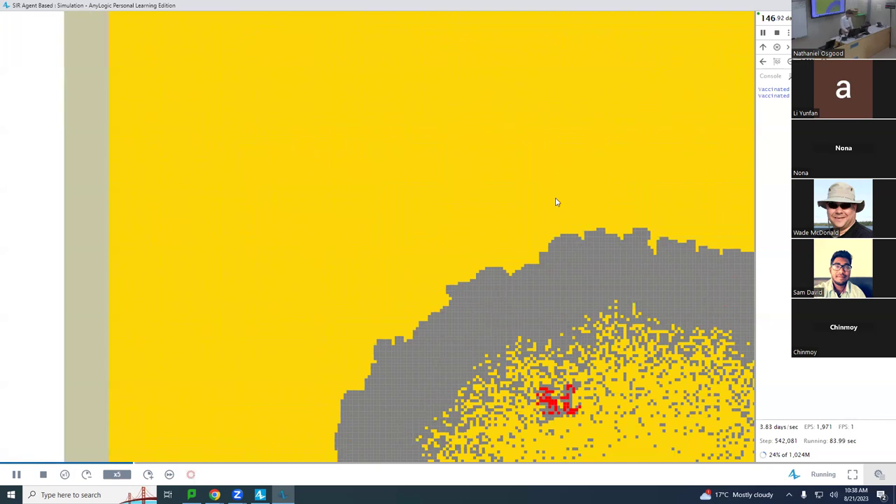
pyautogui.scroll(5, 556, 202)
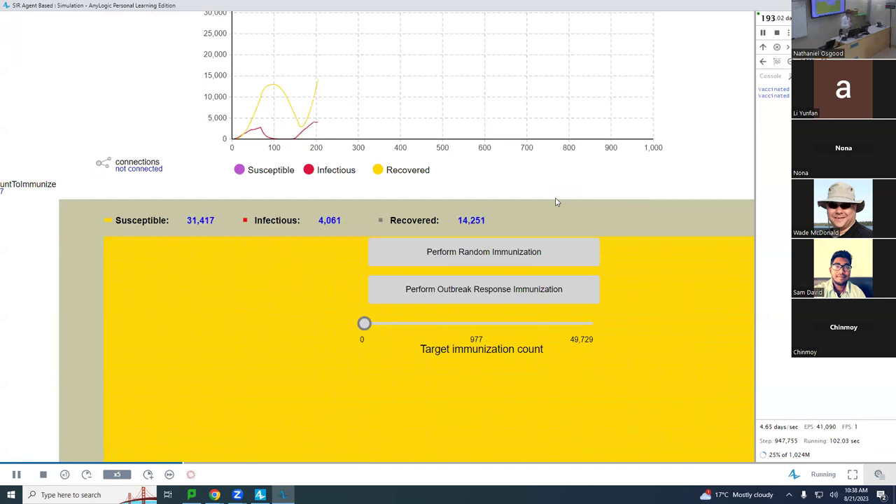
# Step: Apply another outbreak-response immunization during the second wave, then switch away from the simulation
pyautogui.click(484, 297)
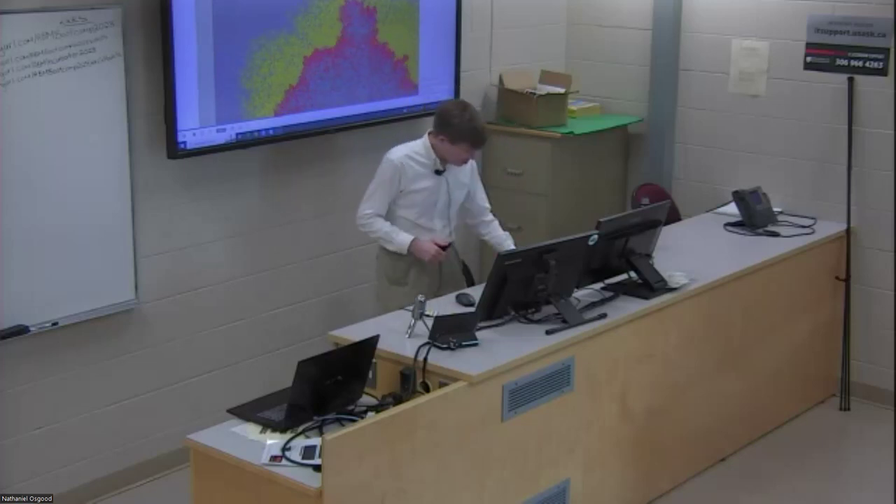
pyautogui.hotkey('alt', 'Tab')
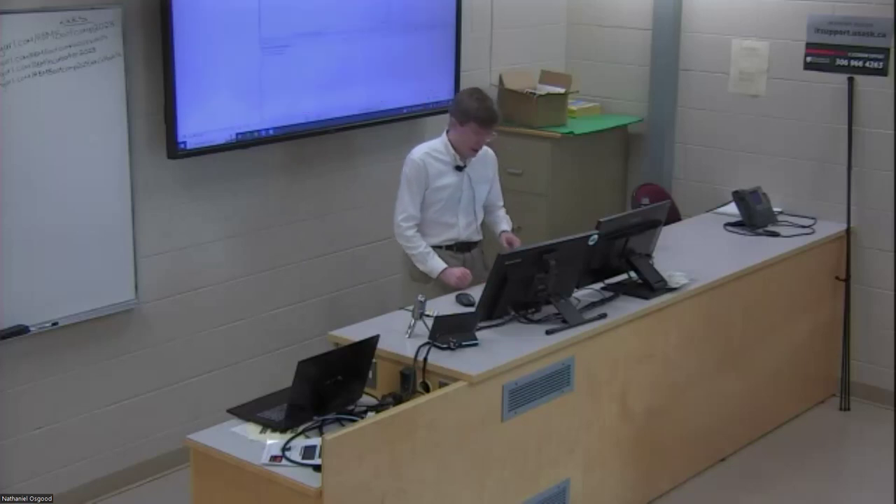